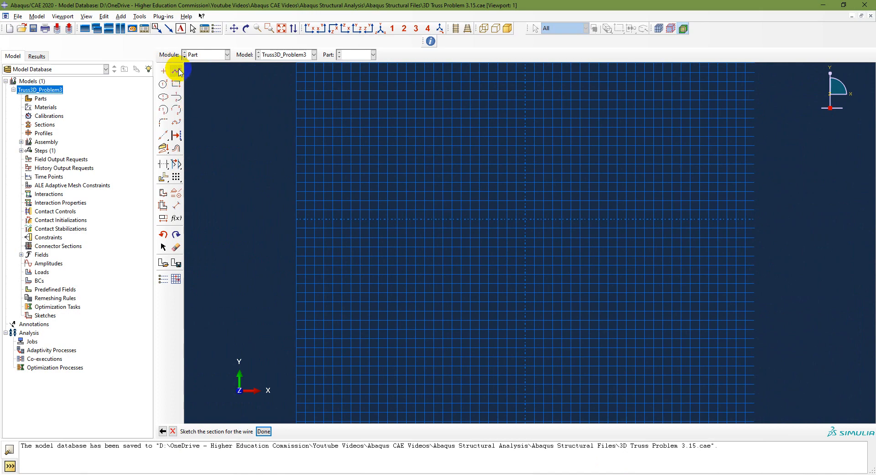
Sketch a horizontal line about 48 in long from the origin along the positive X axis for member EA.
{"action": "left_click", "coordinate": [176, 69]}
{"action": "scroll", "coordinate": [522, 220], "scroll_direction": "up", "scroll_amount": 3}
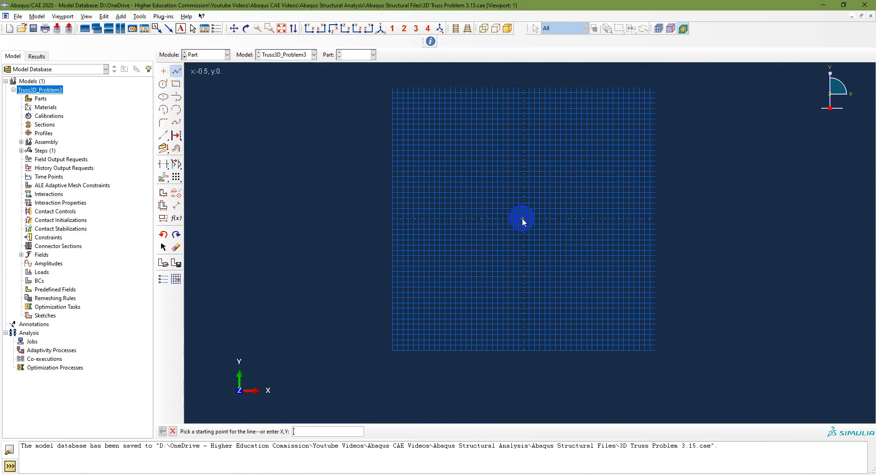
{"action": "left_click", "coordinate": [528, 219]}
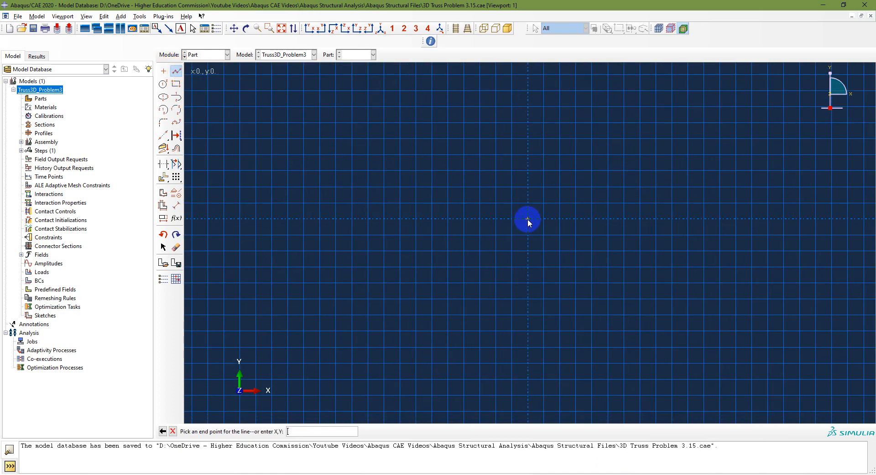
{"action": "scroll", "coordinate": [595, 233], "scroll_direction": "down", "scroll_amount": 2}
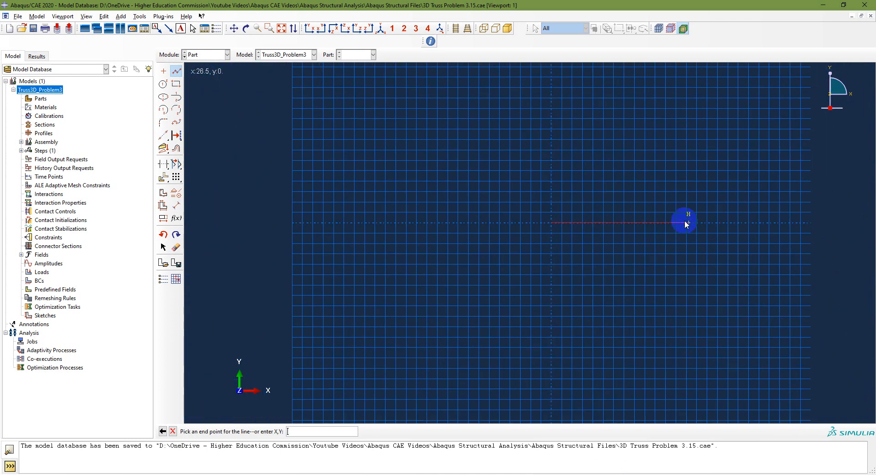
{"action": "left_click", "coordinate": [800, 222]}
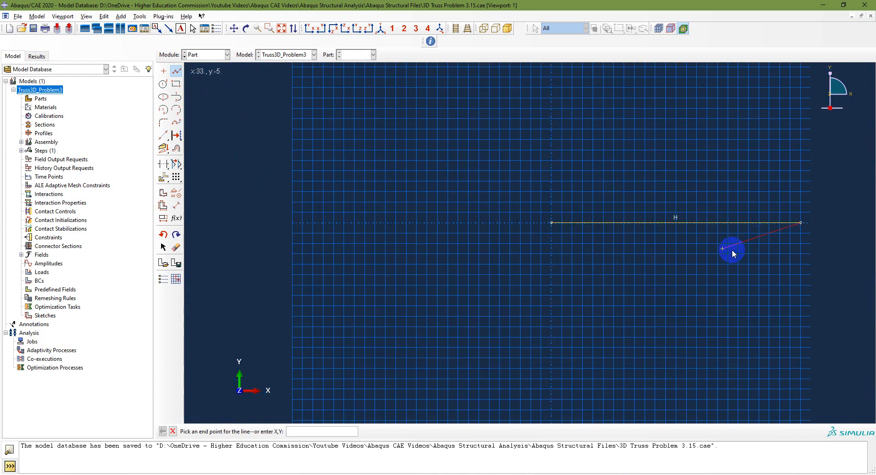
{"action": "right_click", "coordinate": [693, 262]}
{"action": "left_click", "coordinate": [716, 305]}
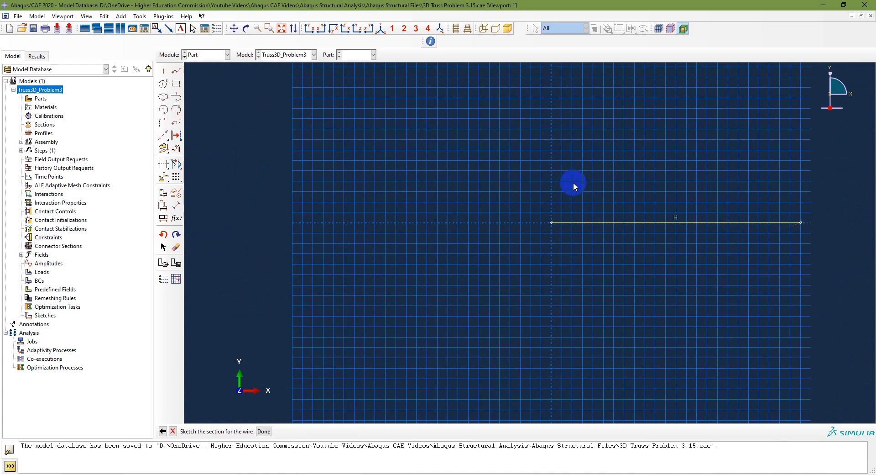
Sketch a vertical line about 48 in long from the origin up the Y axis for member ED.
{"action": "scroll", "coordinate": [578, 168], "scroll_direction": "down", "scroll_amount": 4}
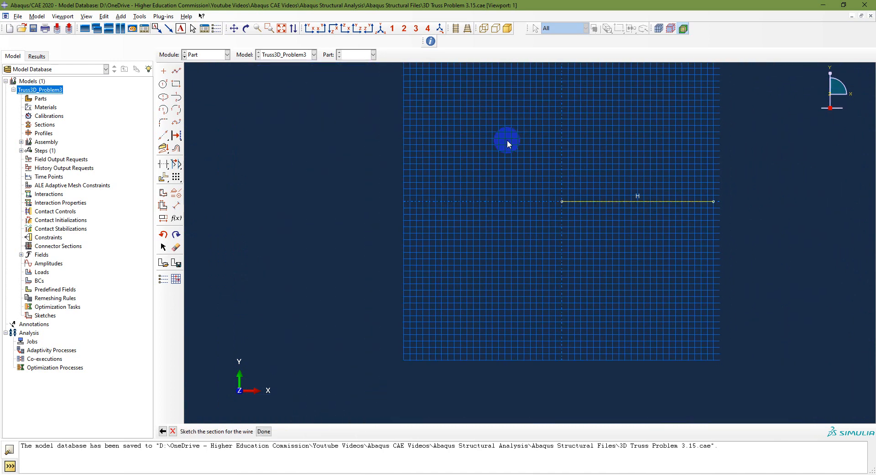
{"action": "left_click", "coordinate": [176, 71]}
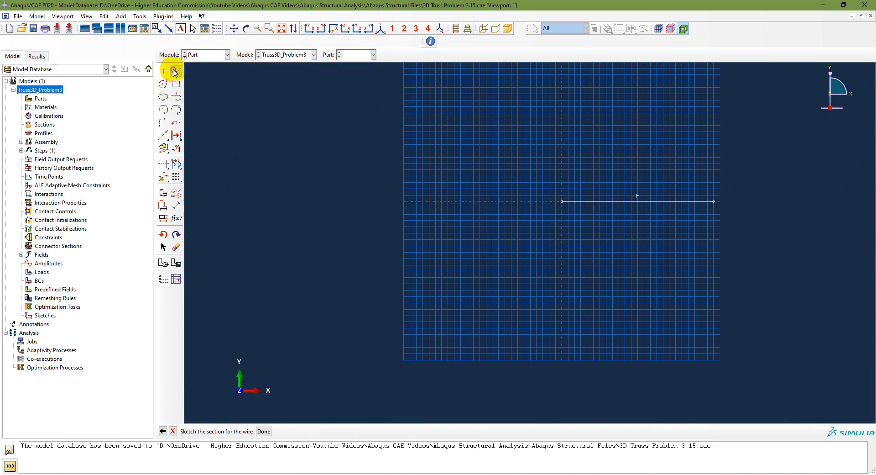
{"action": "left_click", "coordinate": [558, 204]}
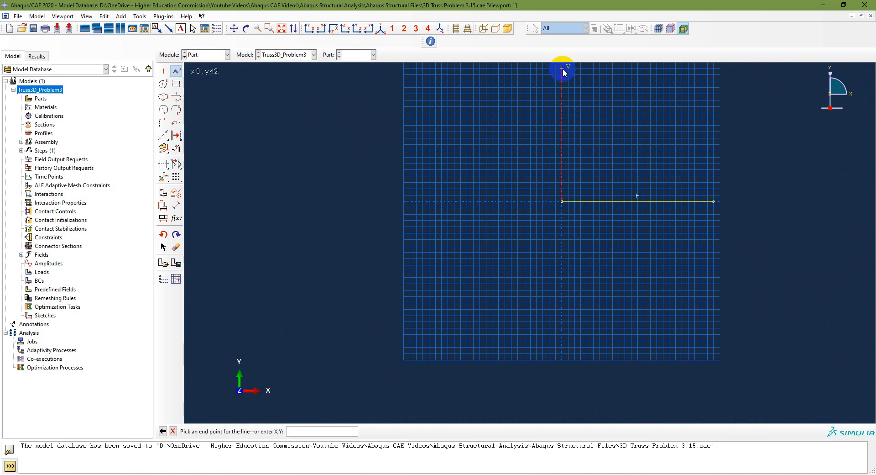
{"action": "scroll", "coordinate": [563, 72], "scroll_direction": "down", "scroll_amount": 2}
{"action": "scroll", "coordinate": [563, 71], "scroll_direction": "up", "scroll_amount": 2}
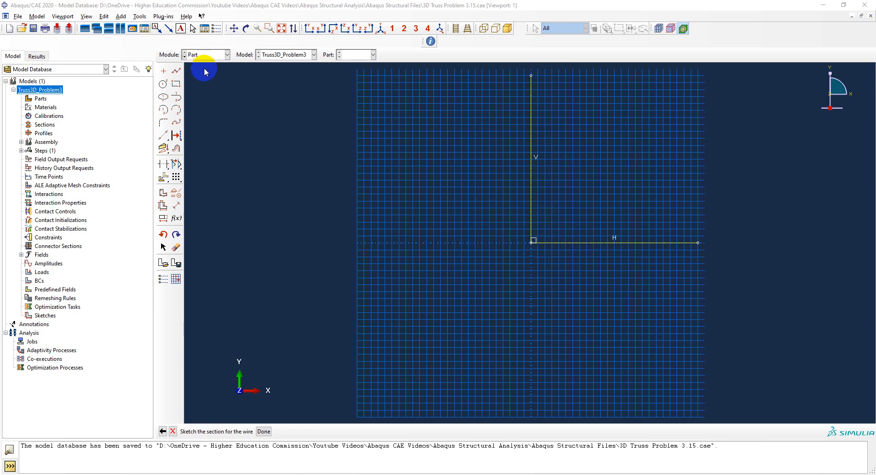
{"action": "left_click", "coordinate": [163, 70]}
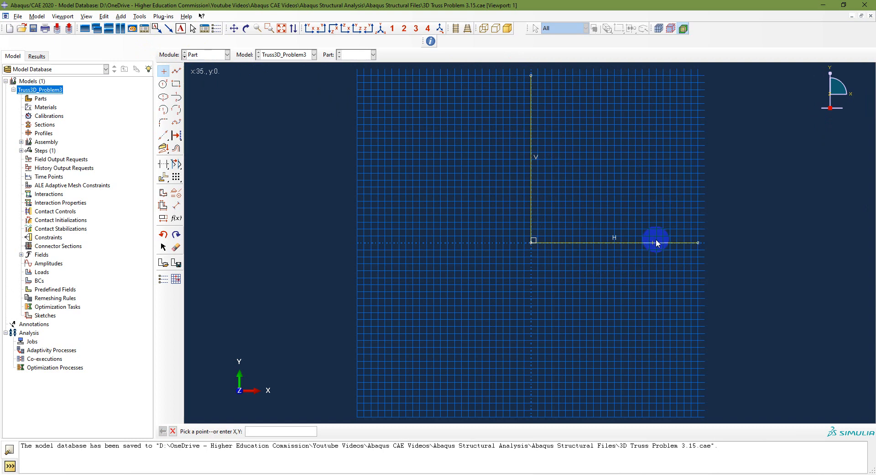
{"action": "key", "text": "alt+Tab"}
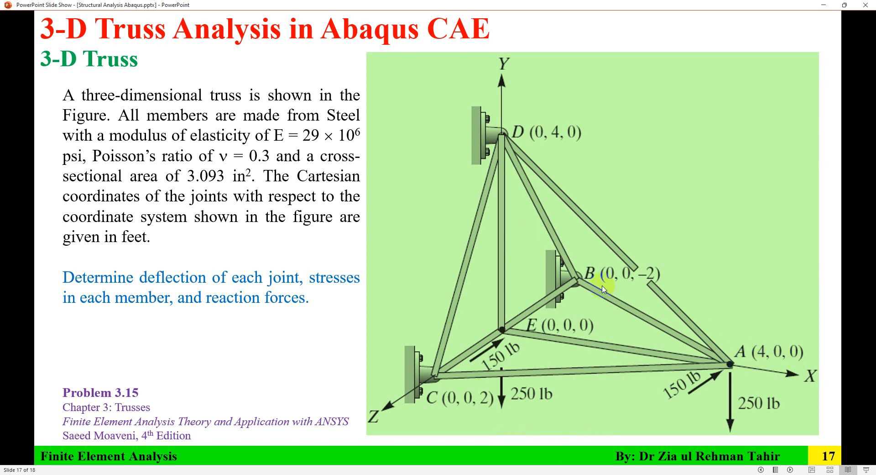
{"action": "left_click", "coordinate": [824, 5]}
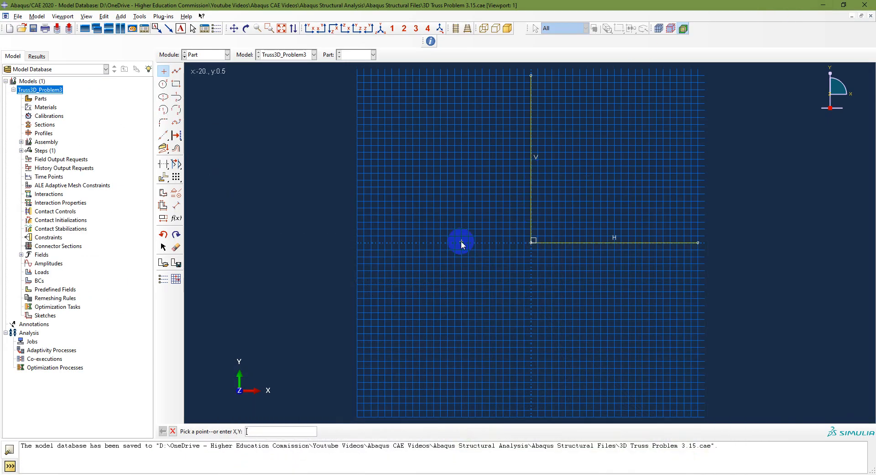
{"action": "right_click", "coordinate": [462, 208]}
{"action": "left_click", "coordinate": [491, 251]}
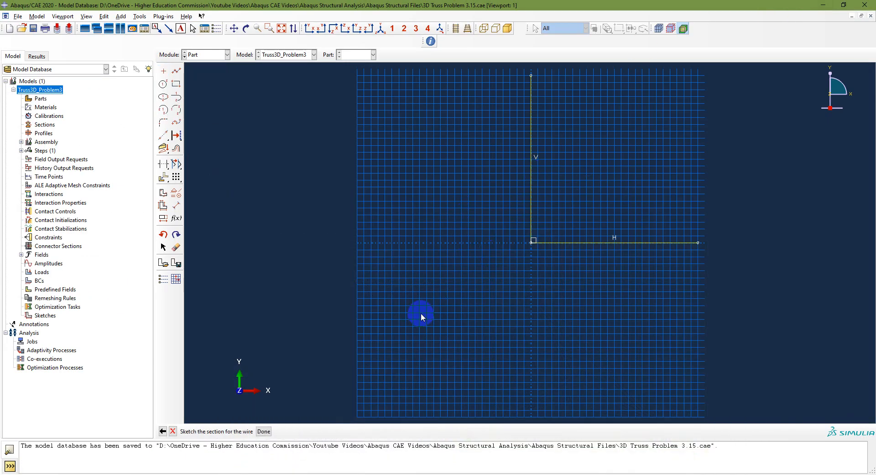
Finish the planar wire sketch to create the Truss part.
{"action": "left_click", "coordinate": [261, 429]}
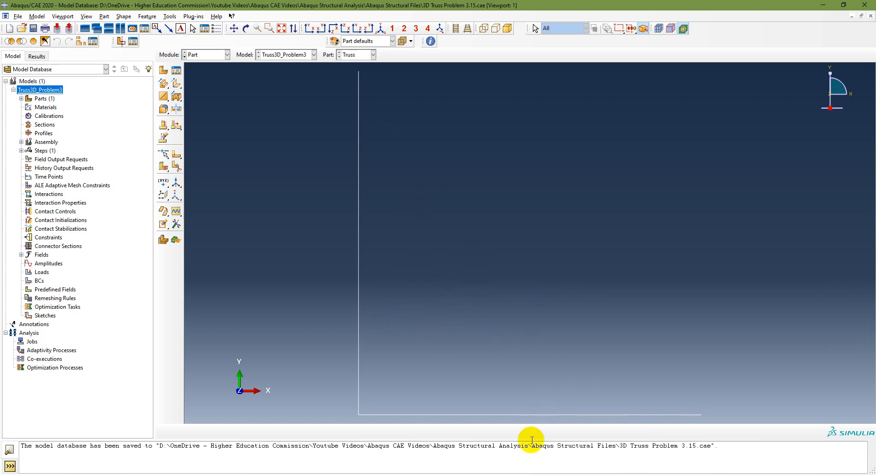
Create datum points in the Truss part for out-of-plane joints C and B using the PowerPoint figure's coordinates, entering 0,0,24 for C.
{"action": "left_click", "coordinate": [529, 474]}
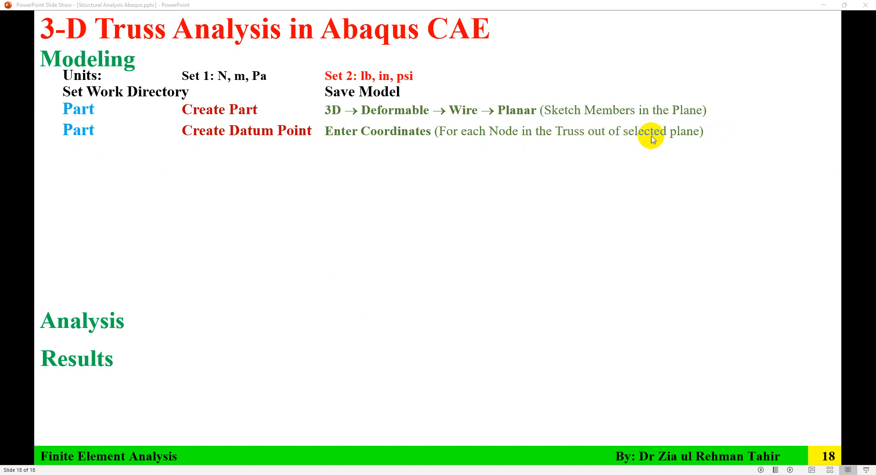
{"action": "key", "text": "Left"}
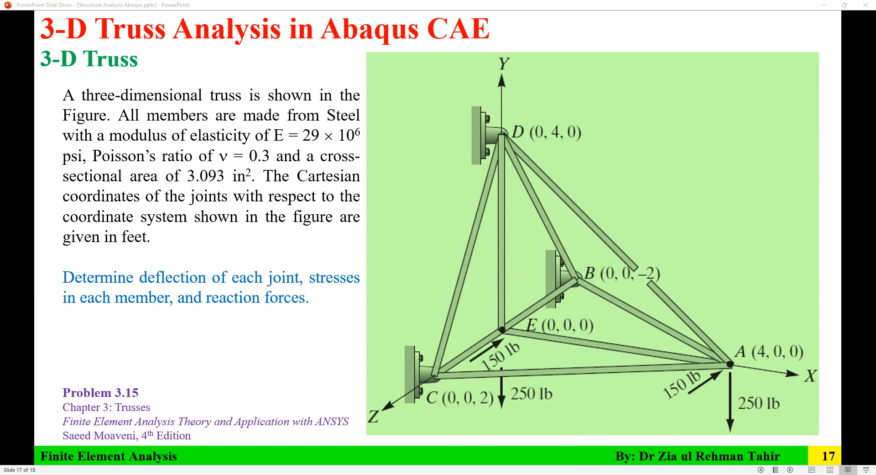
{"action": "key", "text": "alt+Tab"}
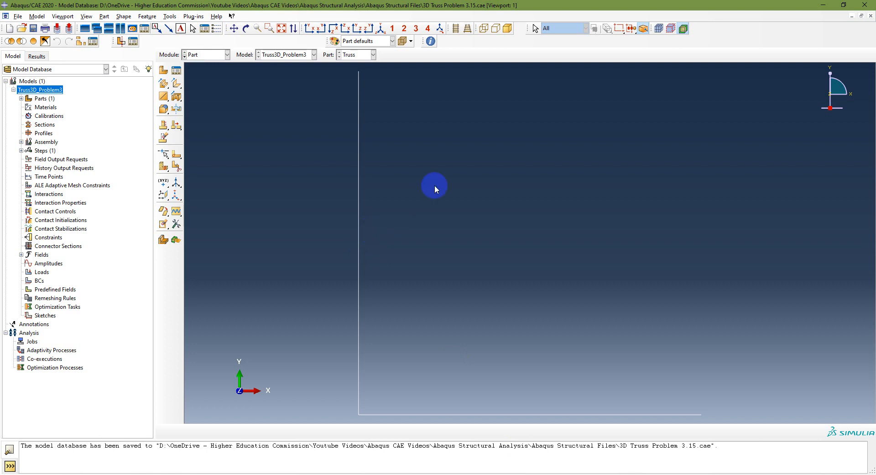
{"action": "left_click", "coordinate": [226, 55]}
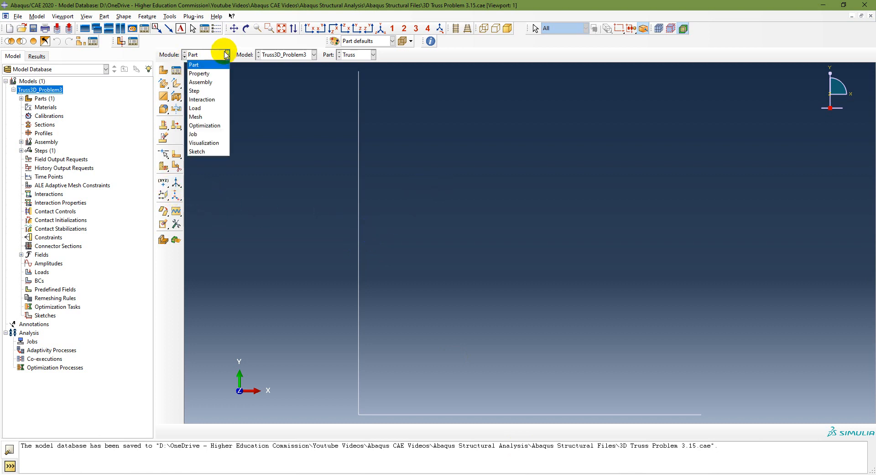
{"action": "left_click", "coordinate": [213, 66]}
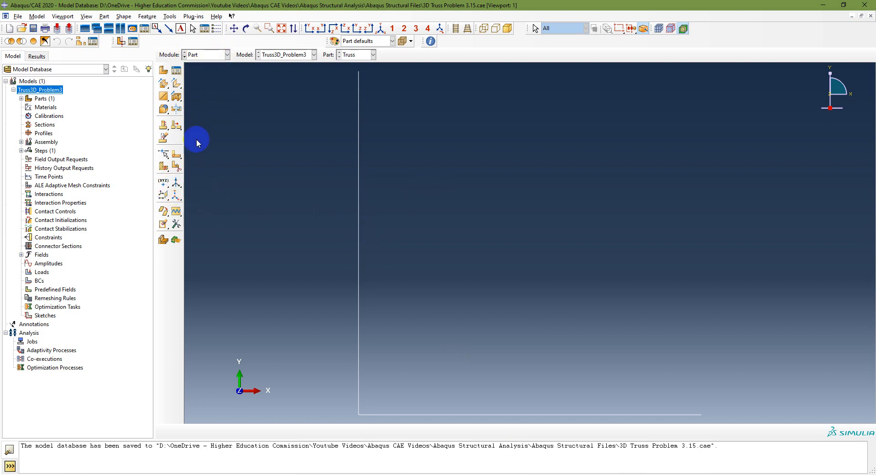
{"action": "left_click", "coordinate": [163, 183]}
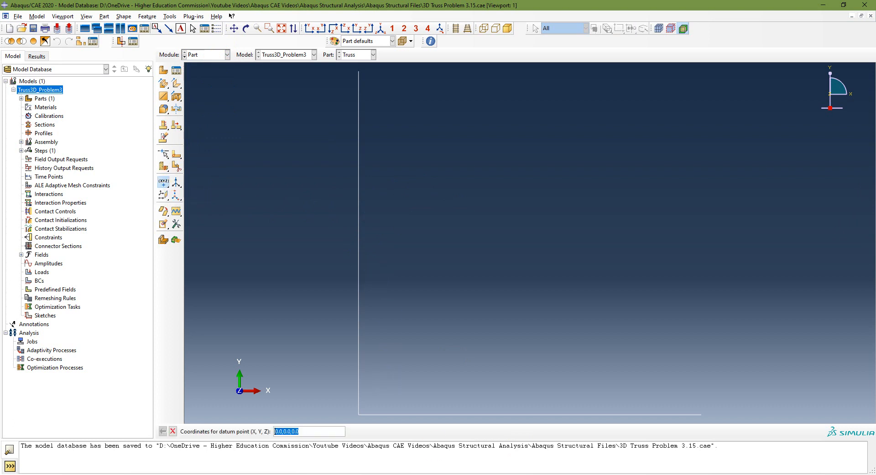
{"action": "left_click", "coordinate": [576, 474]}
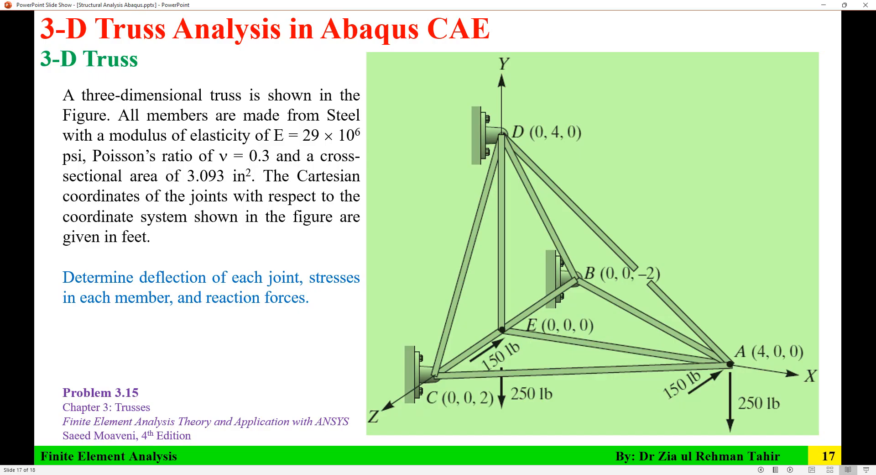
{"action": "left_click", "coordinate": [555, 474]}
{"action": "type", "text": "0.0,0.0,0.0"}
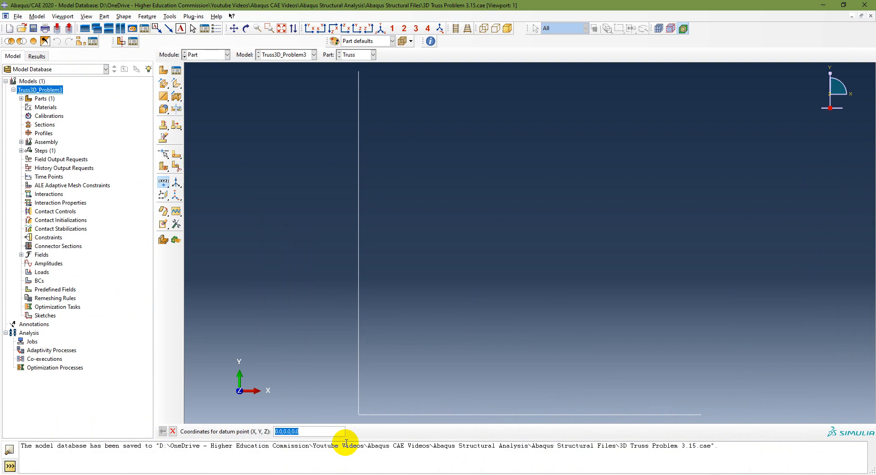
{"action": "left_click", "coordinate": [502, 474]}
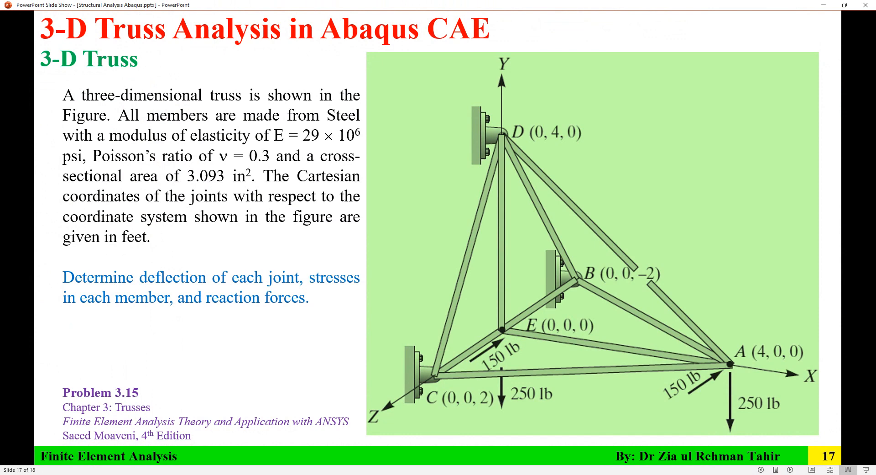
{"action": "left_click", "coordinate": [484, 474]}
{"action": "type", "text": "0,0,24"}
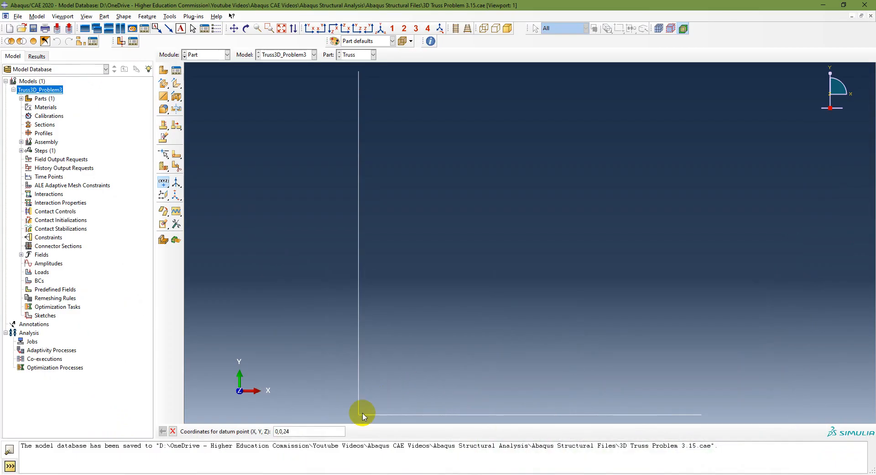
{"action": "key", "text": "Return"}
{"action": "left_click", "coordinate": [381, 29]}
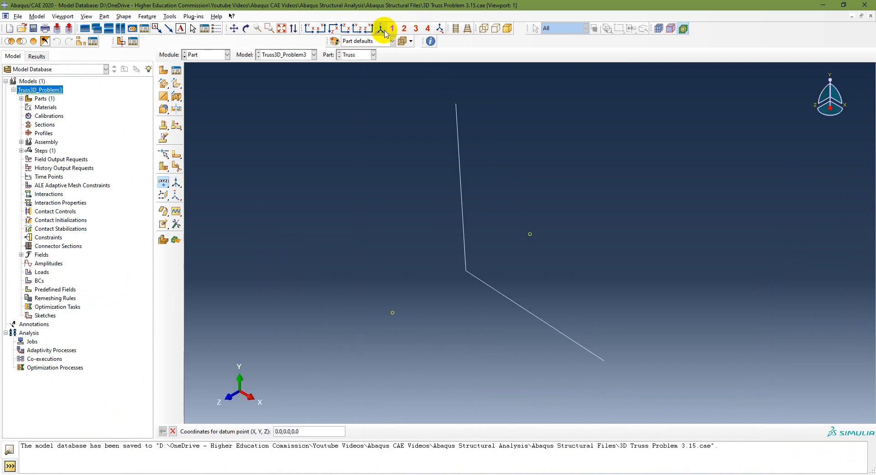
Rename the two datum features Point C and Point B to match the PowerPoint figure, and highlight each one in the model.
{"action": "left_click", "coordinate": [552, 472]}
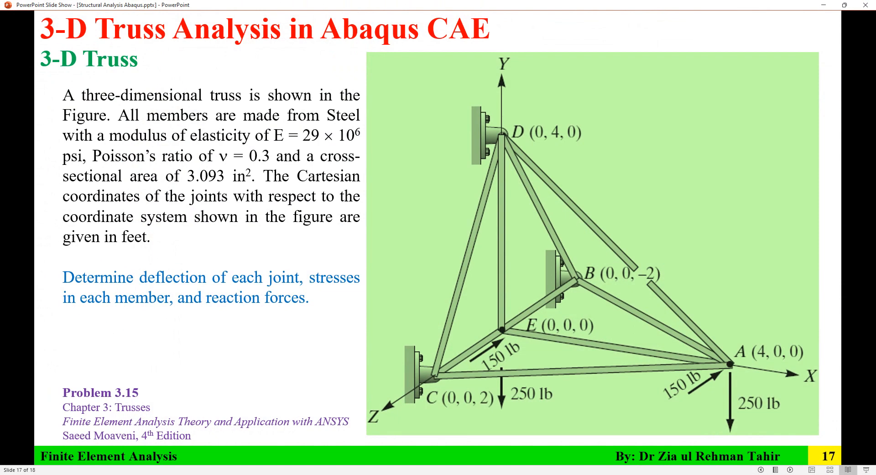
{"action": "key", "text": "alt+Tab"}
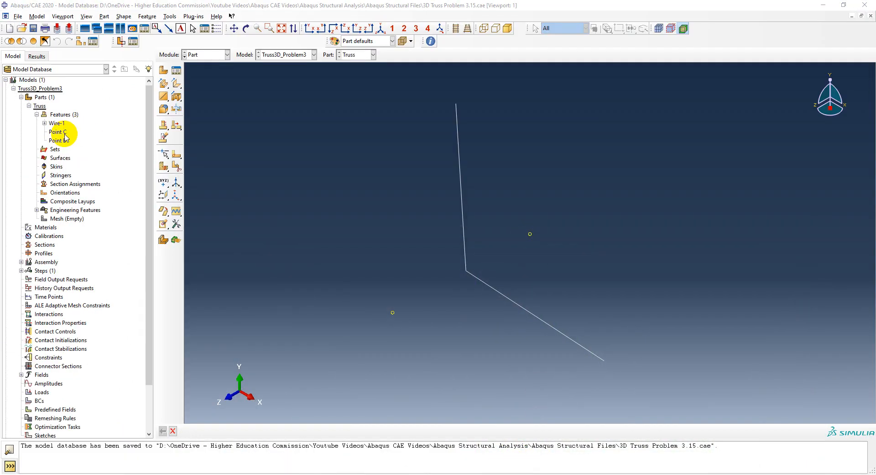
{"action": "left_click", "coordinate": [58, 132]}
{"action": "left_click", "coordinate": [64, 141]}
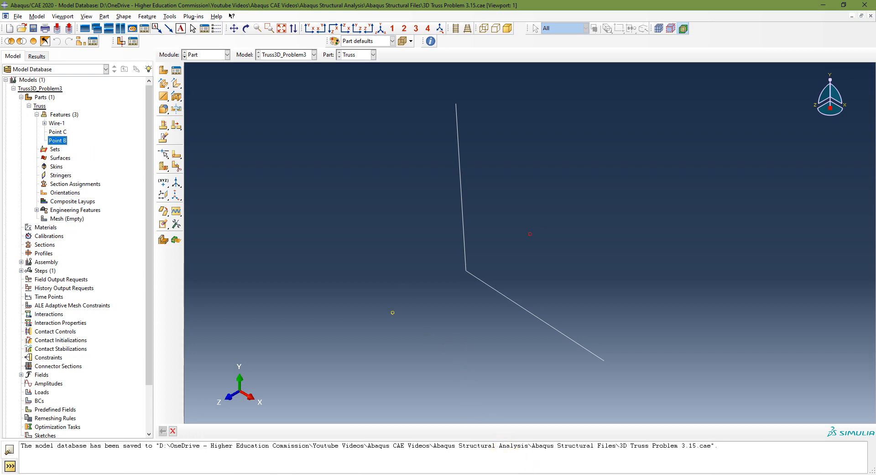
Check the wire settings on the PowerPoint slide and set up a point-to-point polyline wire feature with the Merge wire scheme in Abaqus/CAE.
{"action": "left_click", "coordinate": [520, 474]}
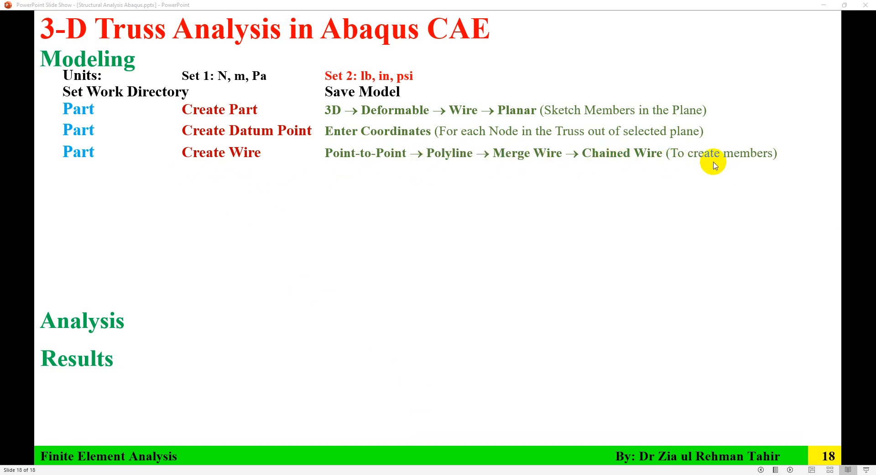
{"action": "left_click", "coordinate": [622, 474]}
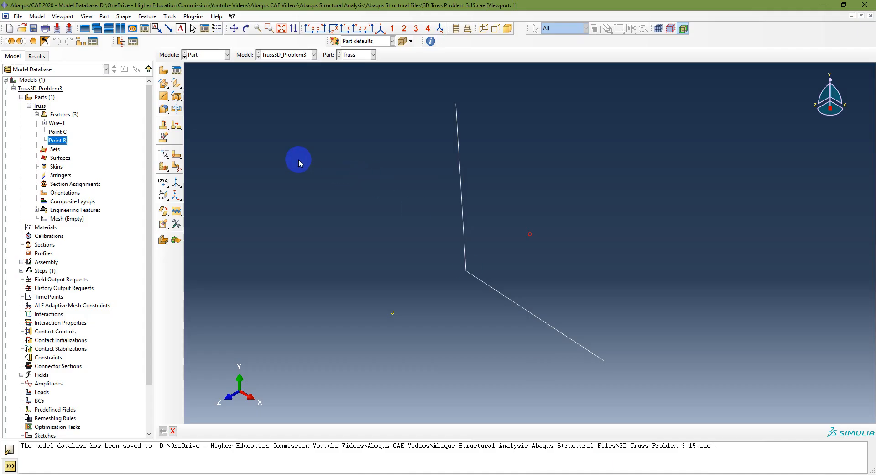
{"action": "left_click", "coordinate": [225, 54]}
{"action": "left_click", "coordinate": [216, 65]}
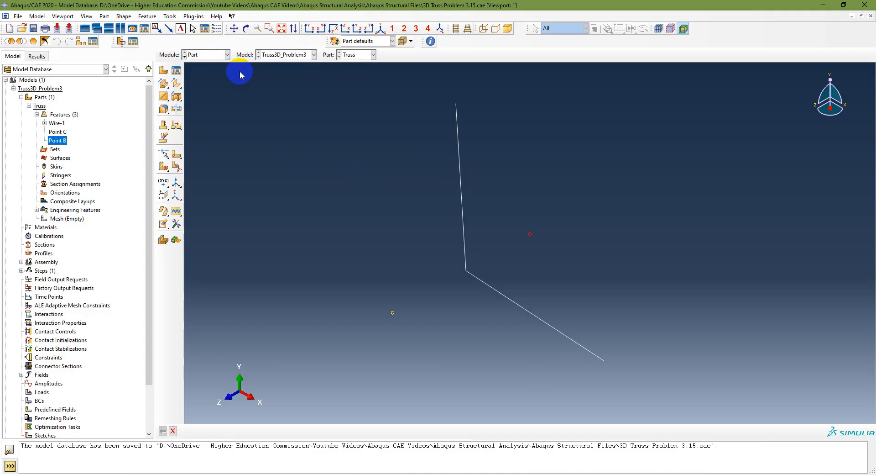
{"action": "left_click", "coordinate": [163, 97]}
{"action": "left_click_drag", "start_coordinate": [163, 98], "coordinate": [190, 102]}
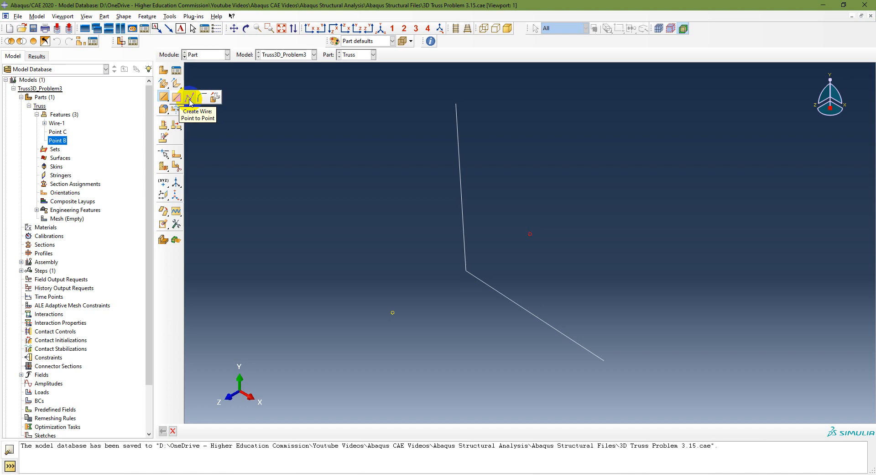
{"action": "left_click_drag", "start_coordinate": [191, 103], "coordinate": [190, 98]}
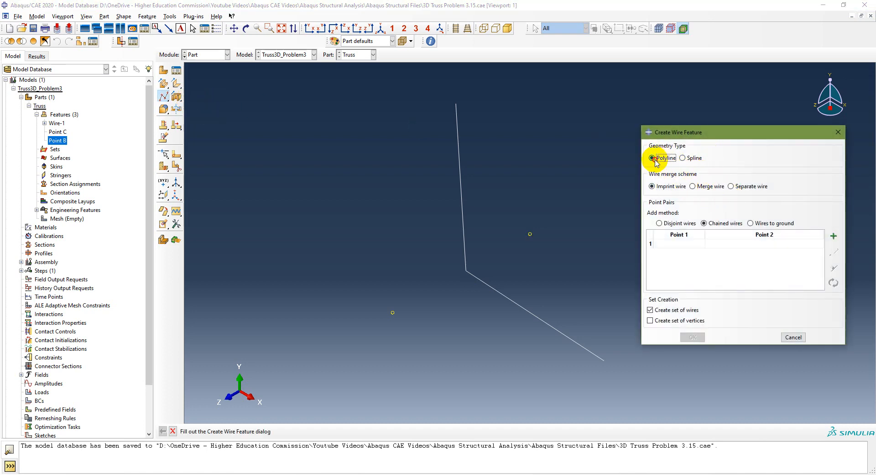
{"action": "left_click", "coordinate": [694, 186]}
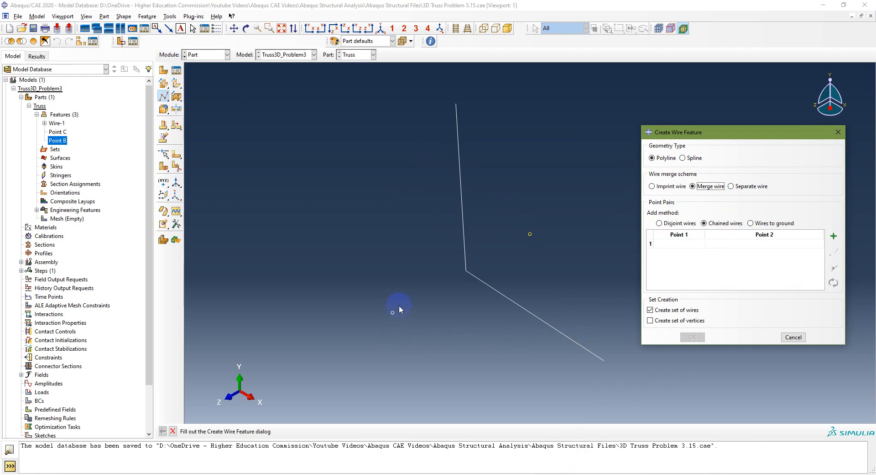
Add a chained wire point pair from the origin vertex, joint E, to datum Point B.
{"action": "left_click", "coordinate": [834, 237]}
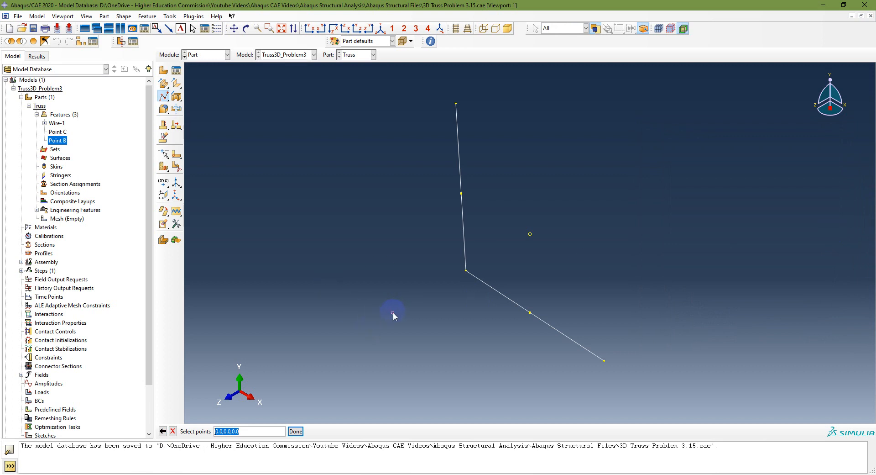
{"action": "left_click", "coordinate": [466, 271]}
{"action": "left_click", "coordinate": [529, 234]}
{"action": "left_click", "coordinate": [529, 234]}
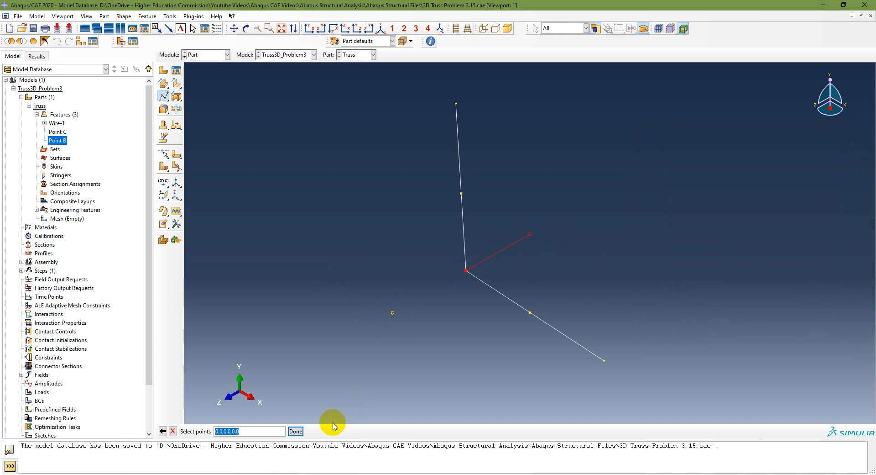
{"action": "left_click", "coordinate": [296, 430]}
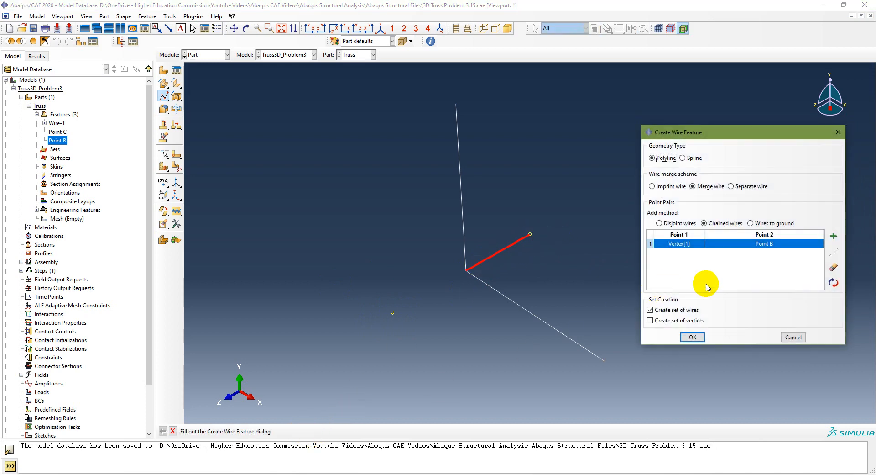
Add a second point pair from the origin vertex, joint E, to datum Point C.
{"action": "left_click", "coordinate": [833, 235]}
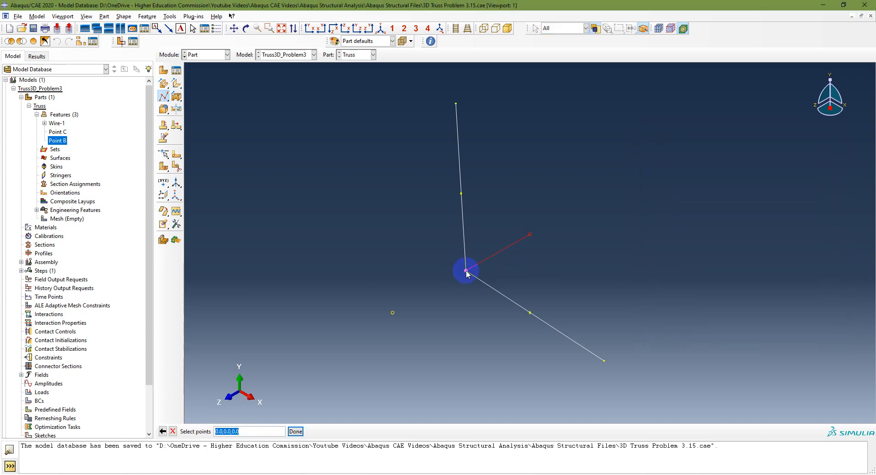
{"action": "left_click", "coordinate": [466, 271]}
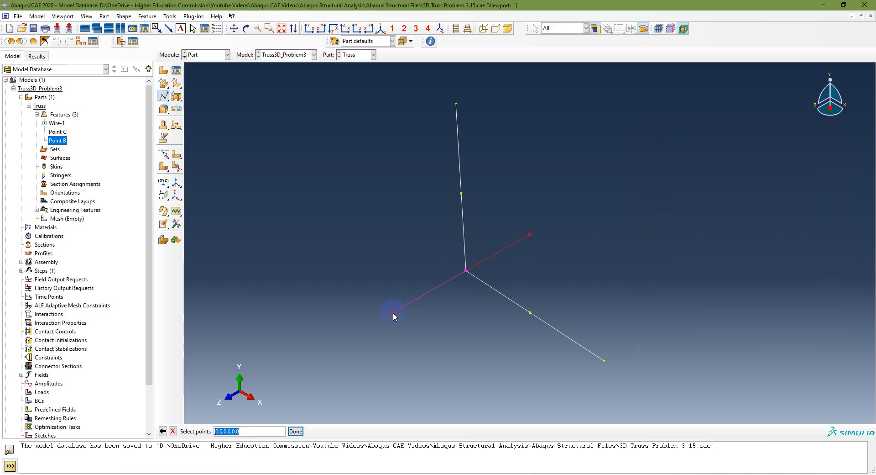
{"action": "left_click", "coordinate": [393, 312]}
{"action": "left_click", "coordinate": [296, 431]}
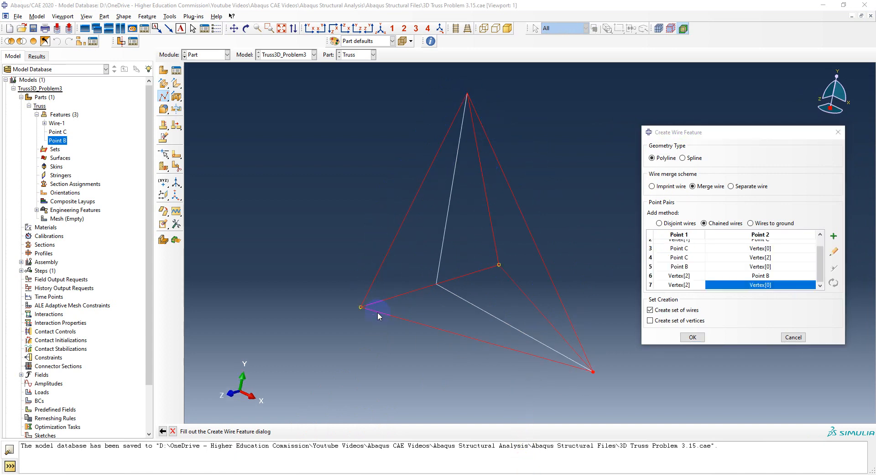
Highlight the listed point pairs one after another to examine which truss member each one defines.
{"action": "scroll", "coordinate": [698, 250], "scroll_direction": "up", "scroll_amount": 2}
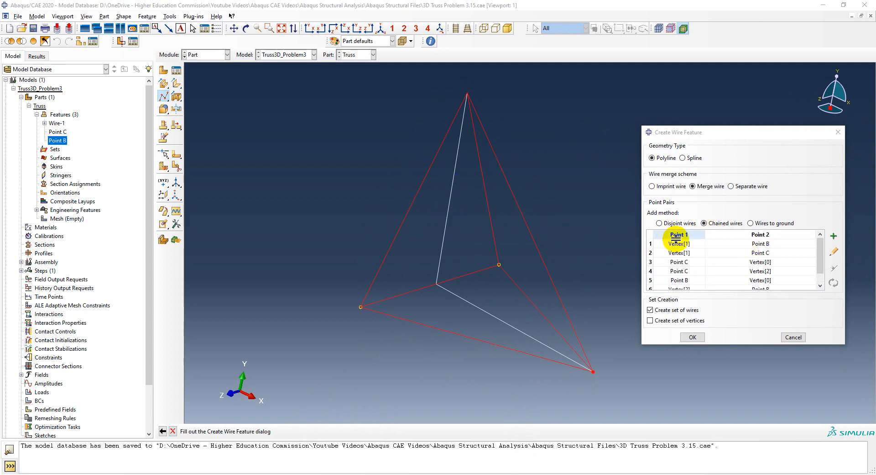
{"action": "left_click_drag", "start_coordinate": [680, 243], "coordinate": [733, 273]}
{"action": "left_click", "coordinate": [689, 253]}
{"action": "left_click", "coordinate": [685, 271]}
{"action": "scroll", "coordinate": [735, 273], "scroll_direction": "down", "scroll_amount": 1}
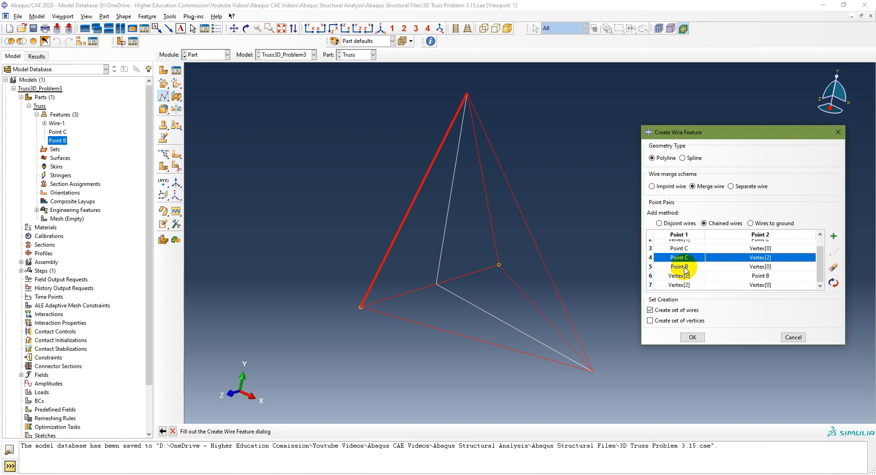
{"action": "left_click", "coordinate": [687, 269], "text": "shift"}
{"action": "left_click", "coordinate": [735, 268], "text": "shift"}
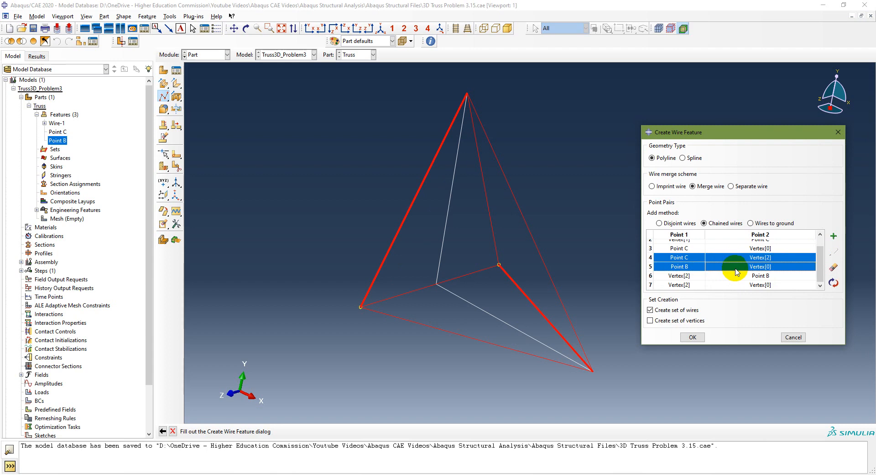
{"action": "left_click", "coordinate": [685, 276]}
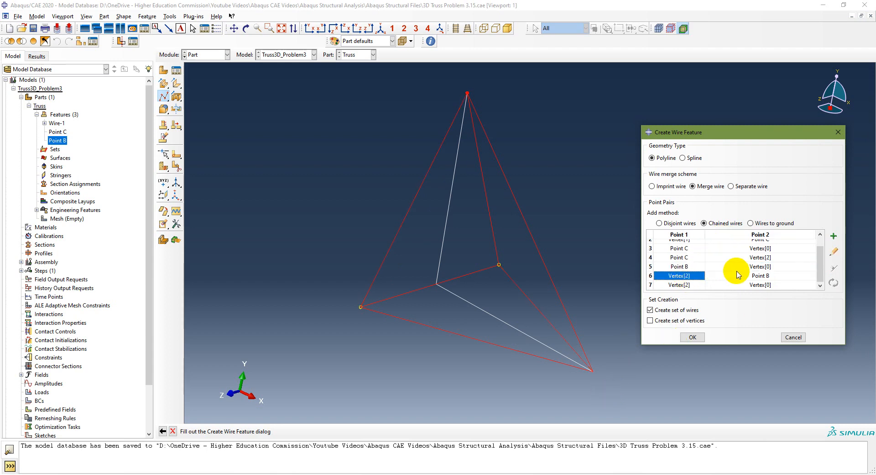
{"action": "left_click", "coordinate": [738, 275], "text": "shift"}
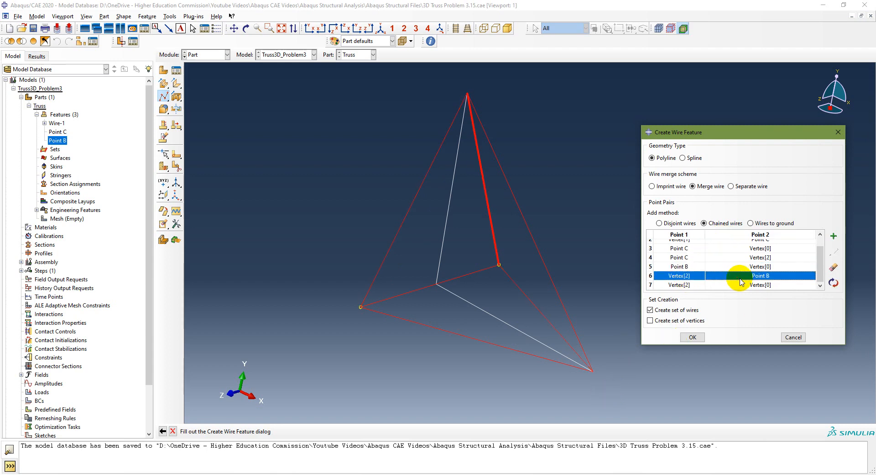
{"action": "left_click", "coordinate": [685, 285]}
{"action": "left_click", "coordinate": [753, 285], "text": "shift"}
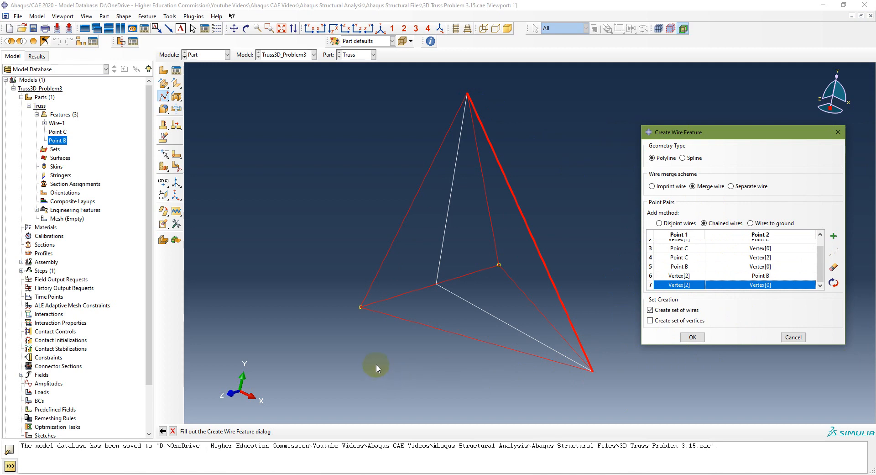
Create the wire feature from the listed point pairs and compare the truss with the Problem 3.15 figure in PowerPoint.
{"action": "left_click", "coordinate": [701, 340]}
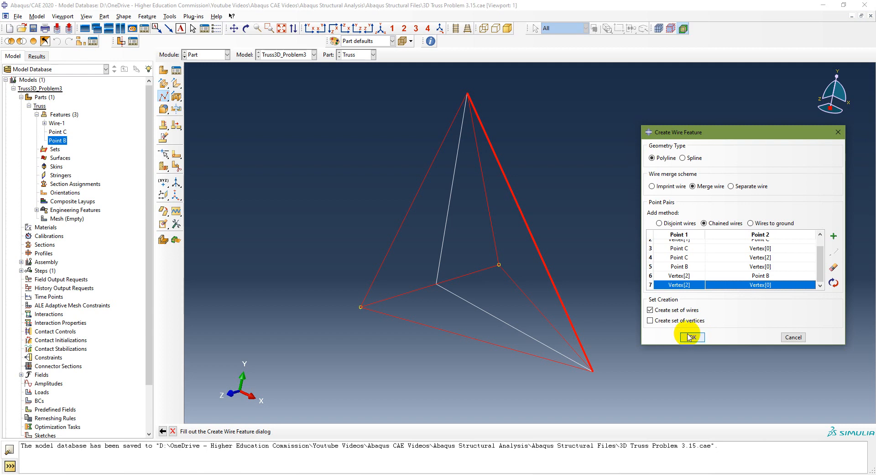
{"action": "left_click", "coordinate": [694, 337]}
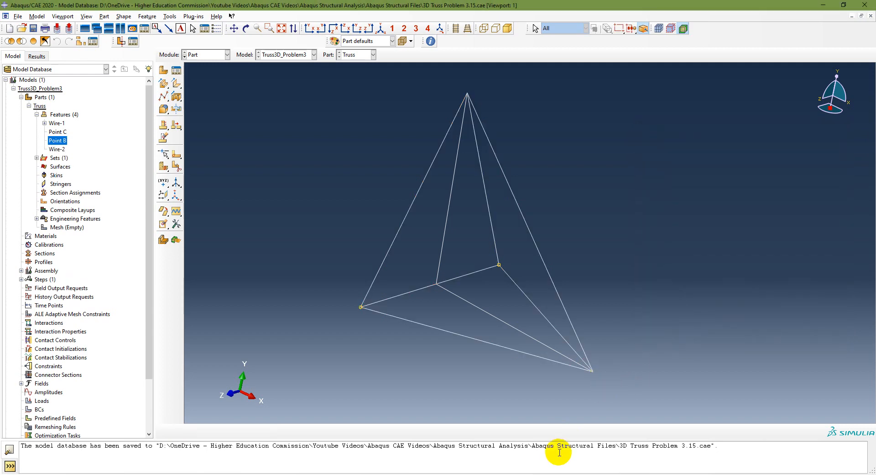
{"action": "left_click", "coordinate": [549, 474]}
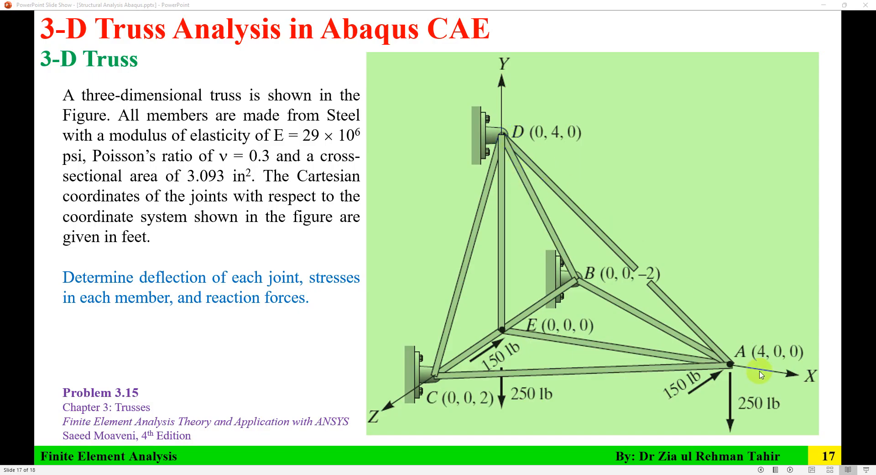
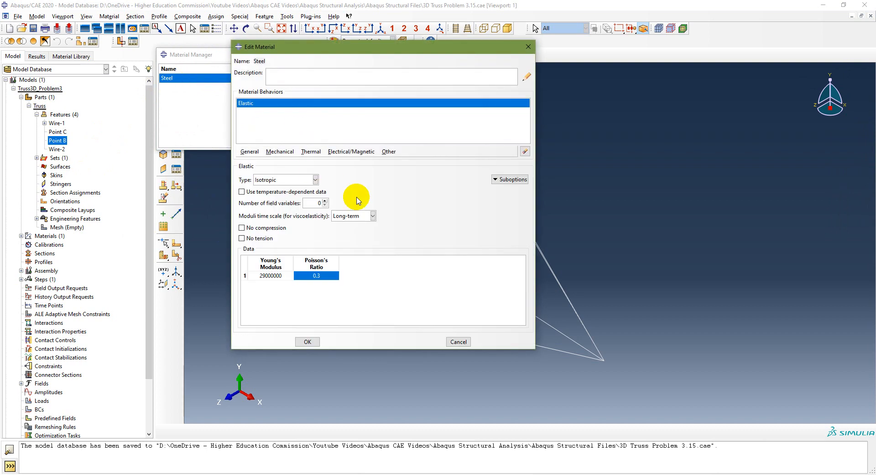
Check the Steel material's Young's modulus and Poisson's ratio, accept the material and close the Material Manager.
{"action": "double_click", "coordinate": [272, 276]}
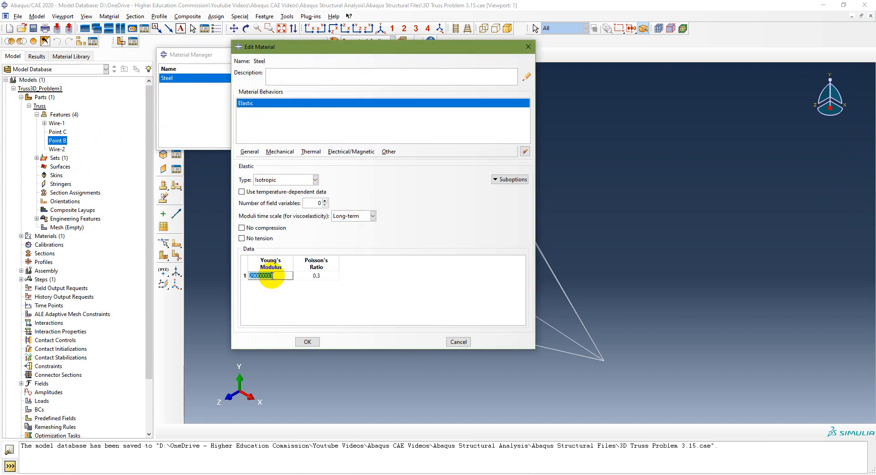
{"action": "left_click", "coordinate": [318, 275]}
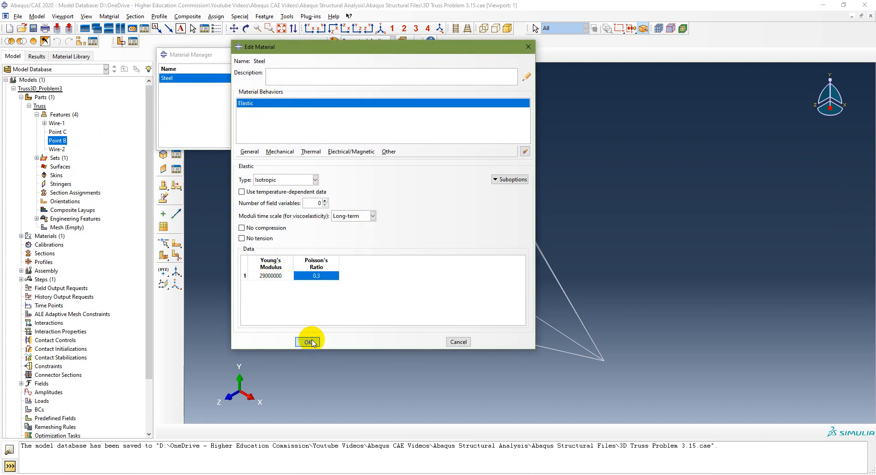
{"action": "left_click", "coordinate": [308, 341]}
{"action": "left_click", "coordinate": [278, 143]}
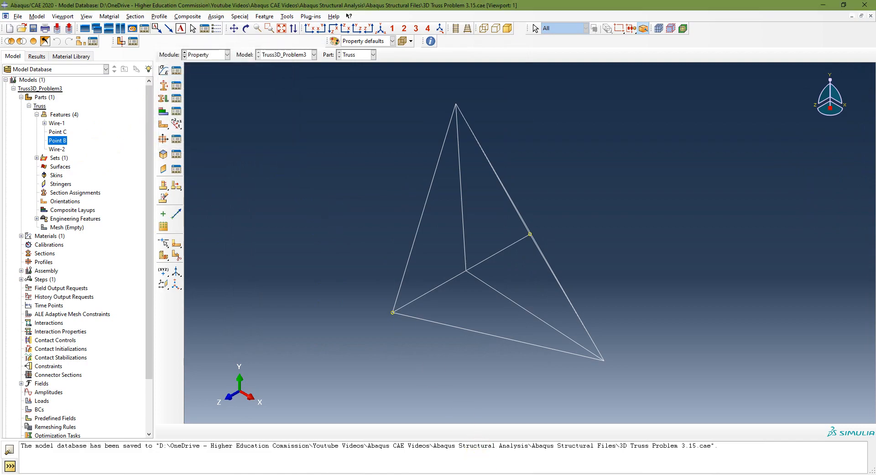
Consult the PowerPoint modeling slide, then create a section named Section-Truss with category Beam and type Truss in the Property module.
{"action": "key", "text": "alt+Tab"}
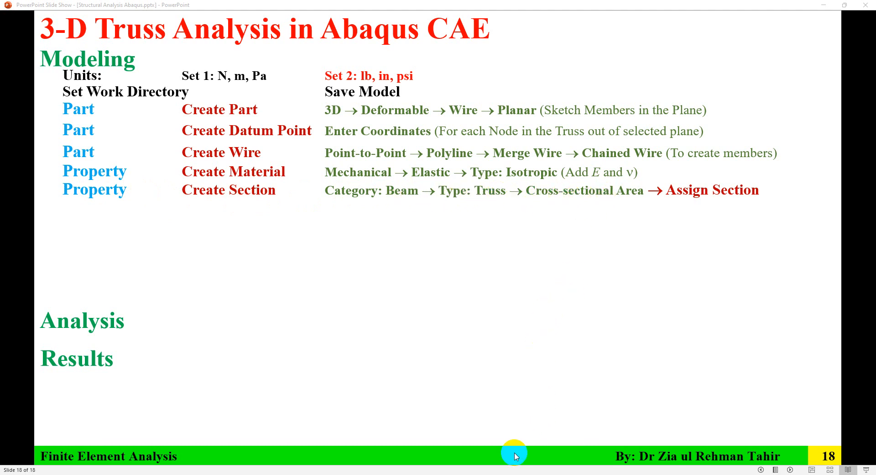
{"action": "key", "text": "alt+Tab"}
{"action": "left_click", "coordinate": [221, 54]}
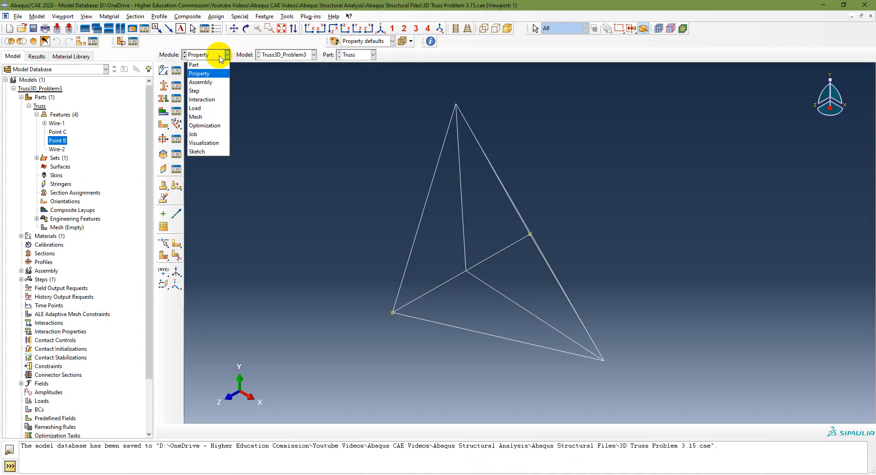
{"action": "left_click", "coordinate": [209, 76]}
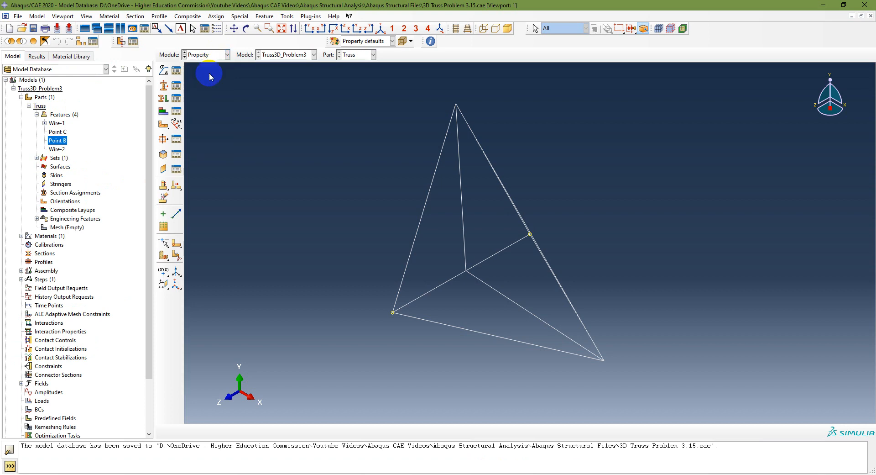
{"action": "left_click", "coordinate": [163, 86]}
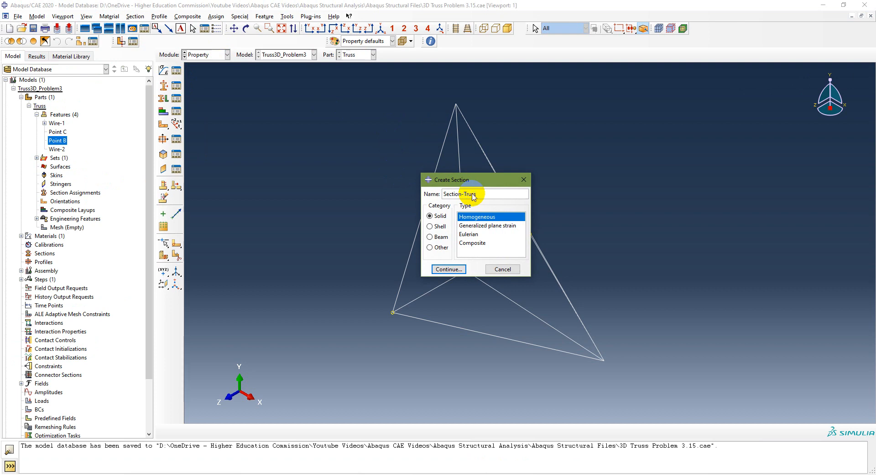
{"action": "left_click", "coordinate": [431, 237]}
{"action": "left_click", "coordinate": [470, 225]}
{"action": "left_click", "coordinate": [452, 268]}
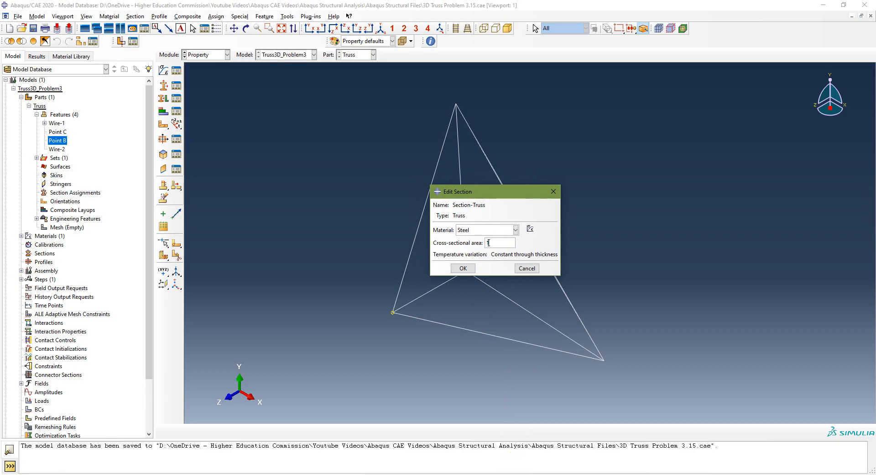
Look up the member area in the PowerPoint problem statement and finish Section-Truss with material Steel and cross-sectional area 3.093.
{"action": "left_click", "coordinate": [515, 474]}
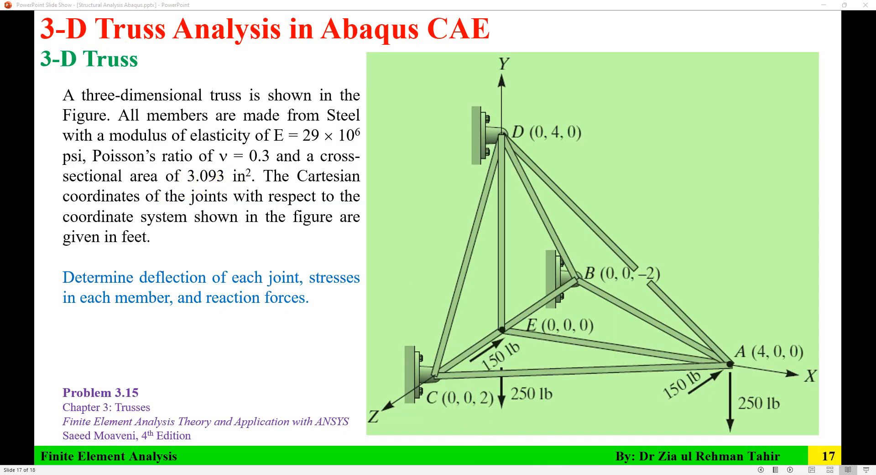
{"action": "left_click", "coordinate": [514, 474]}
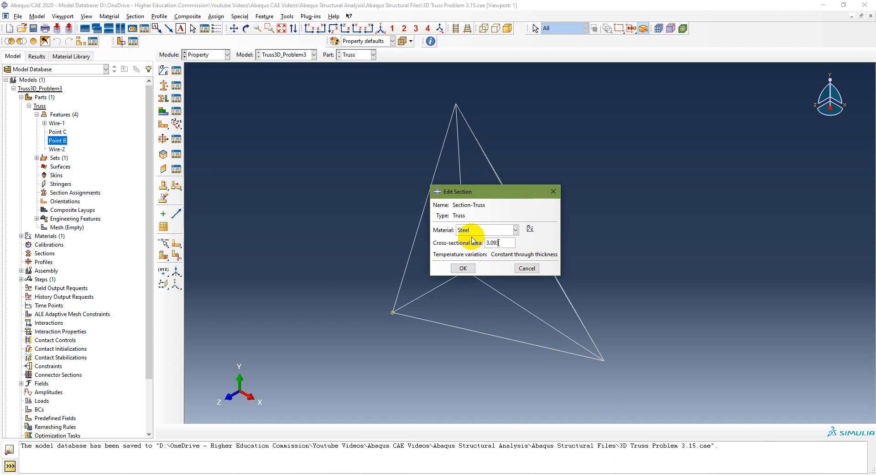
{"action": "left_click", "coordinate": [463, 268]}
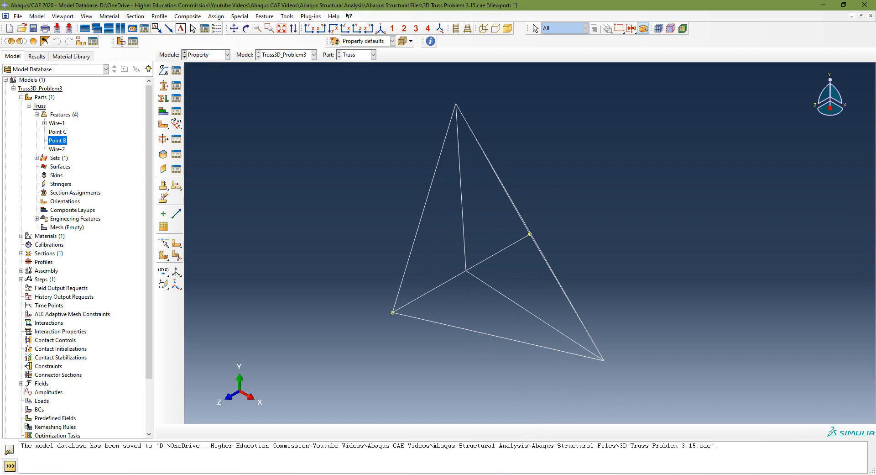
Reopen Section-Truss from the Section Manager to check its material and cross-sectional area.
{"action": "left_click", "coordinate": [176, 85]}
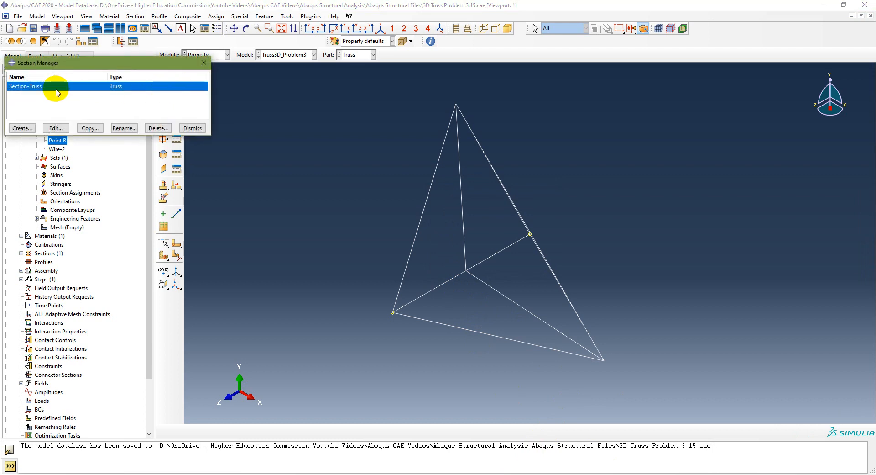
{"action": "double_click", "coordinate": [56, 88]}
{"action": "left_click", "coordinate": [463, 265]}
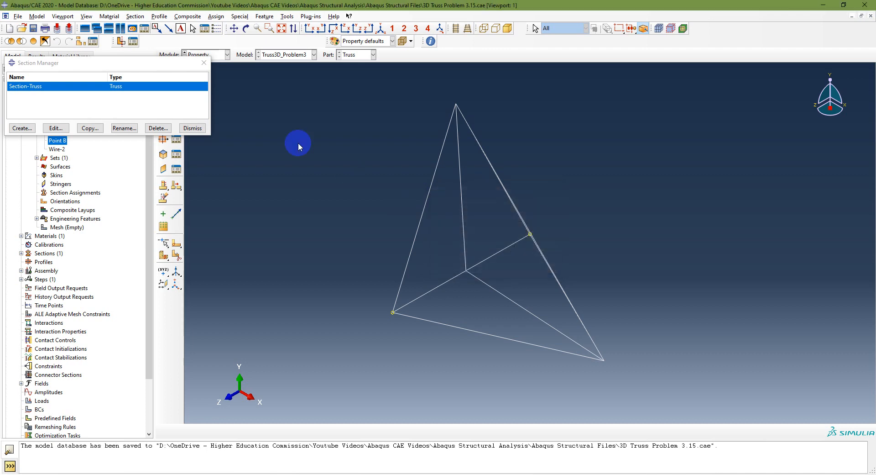
Close the Section Manager and assign Section-Truss to all members of the truss, with a set created for the region.
{"action": "left_click", "coordinate": [192, 128]}
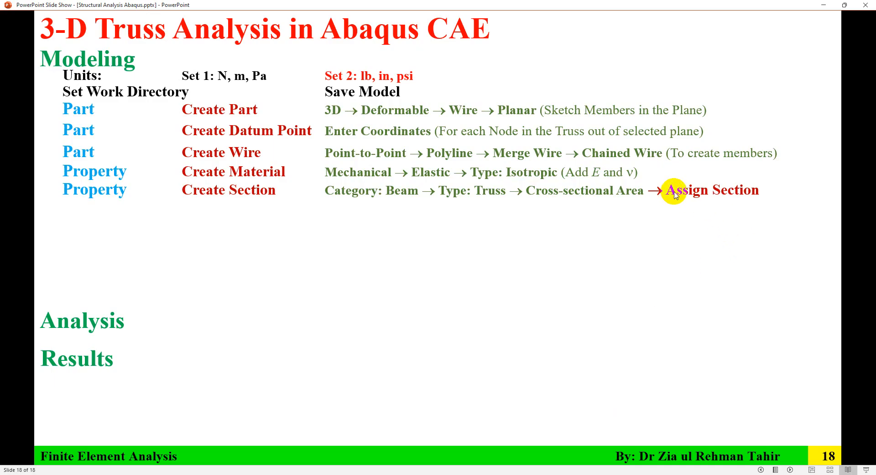
{"action": "left_click", "coordinate": [530, 474]}
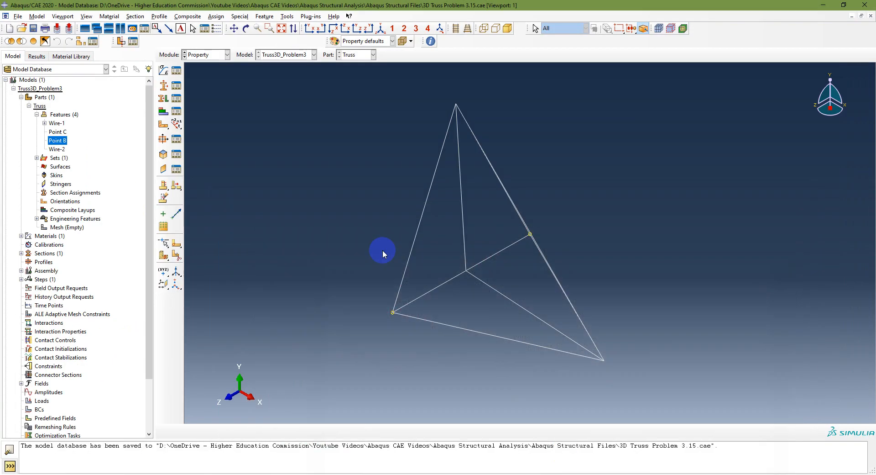
{"action": "left_click", "coordinate": [163, 99]}
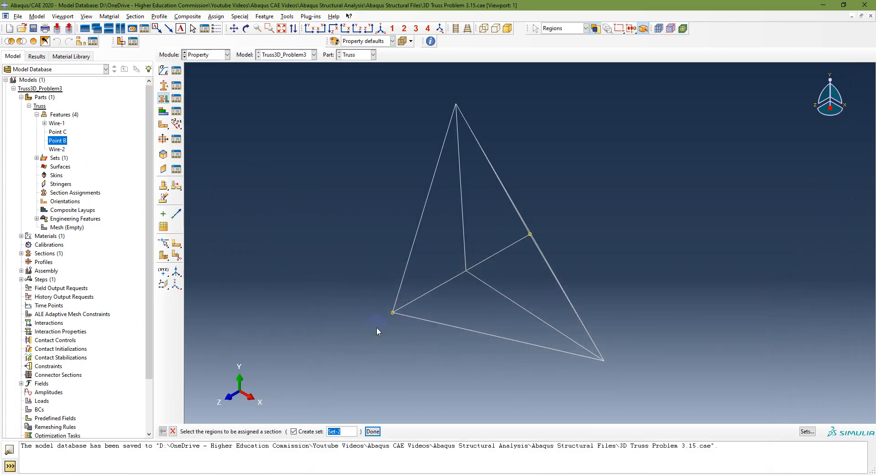
{"action": "left_click", "coordinate": [294, 431]}
{"action": "left_click_drag", "start_coordinate": [394, 84], "coordinate": [675, 411]}
{"action": "left_click", "coordinate": [373, 431]}
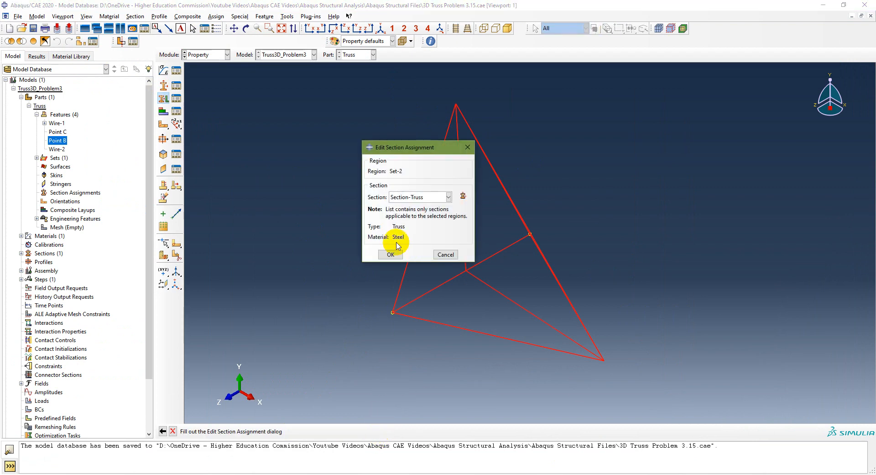
{"action": "left_click", "coordinate": [378, 256]}
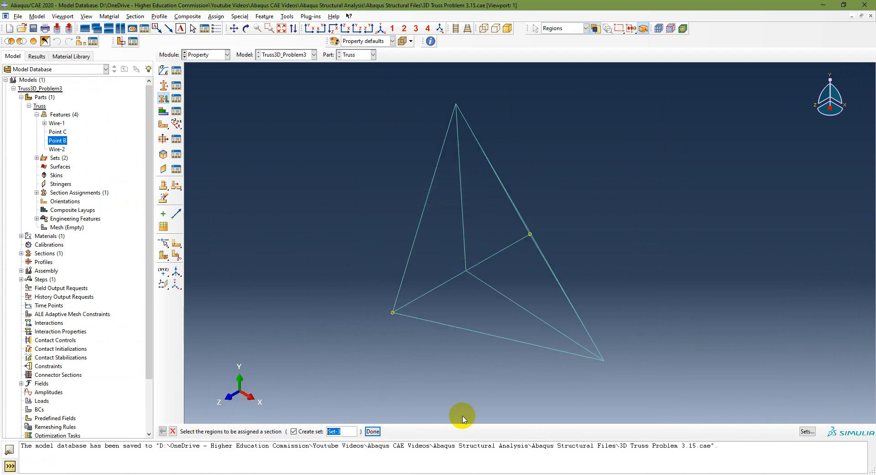
{"action": "left_click", "coordinate": [373, 431]}
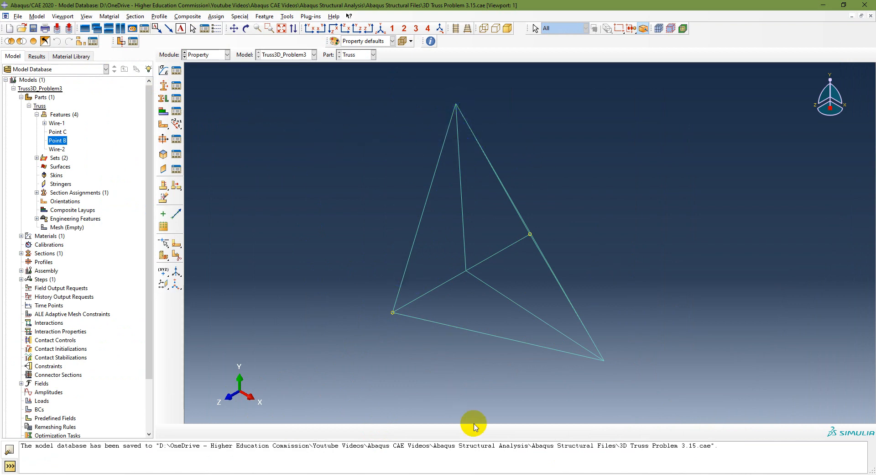
In the Mesh module, seed all truss edges by number with 1 element per edge and no bias.
{"action": "left_click", "coordinate": [518, 474]}
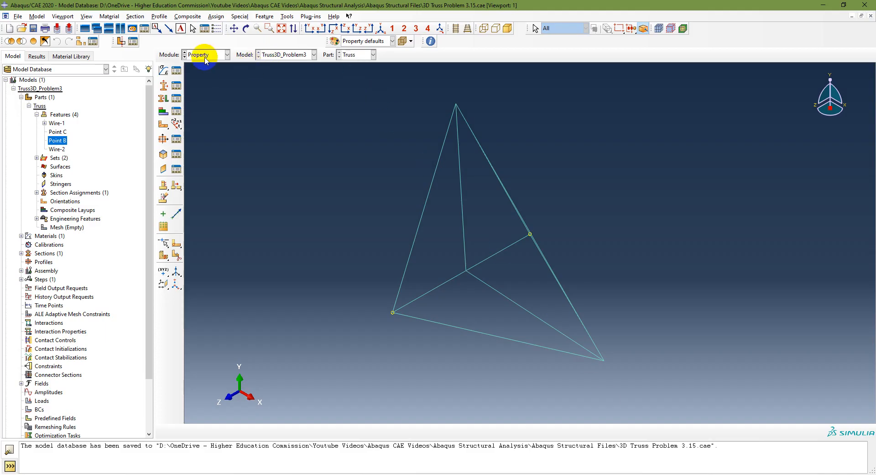
{"action": "left_click", "coordinate": [206, 59]}
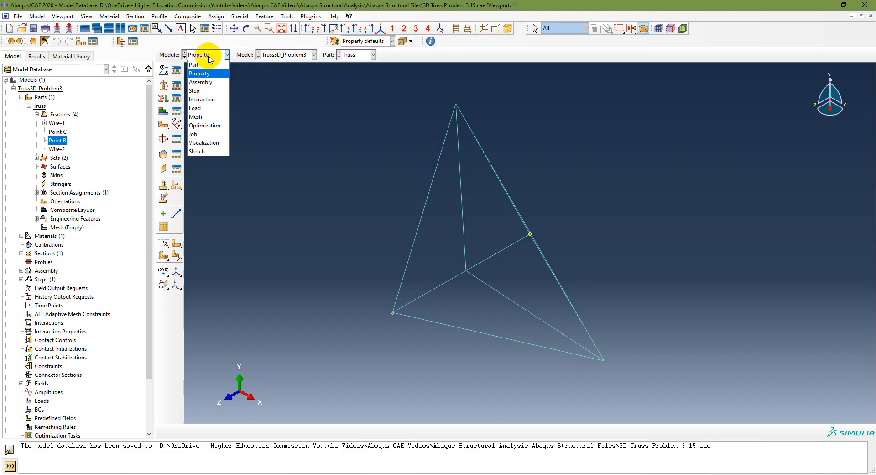
{"action": "left_click", "coordinate": [209, 117]}
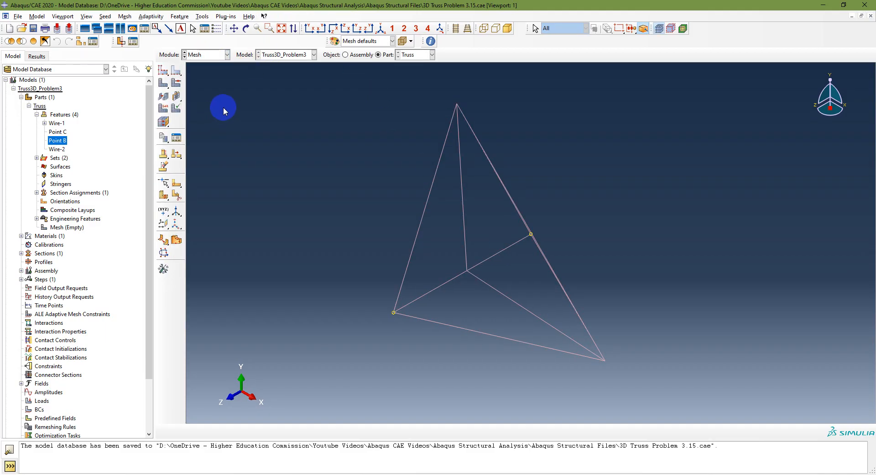
{"action": "left_click", "coordinate": [177, 71]}
{"action": "left_click_drag", "start_coordinate": [405, 88], "coordinate": [689, 369]}
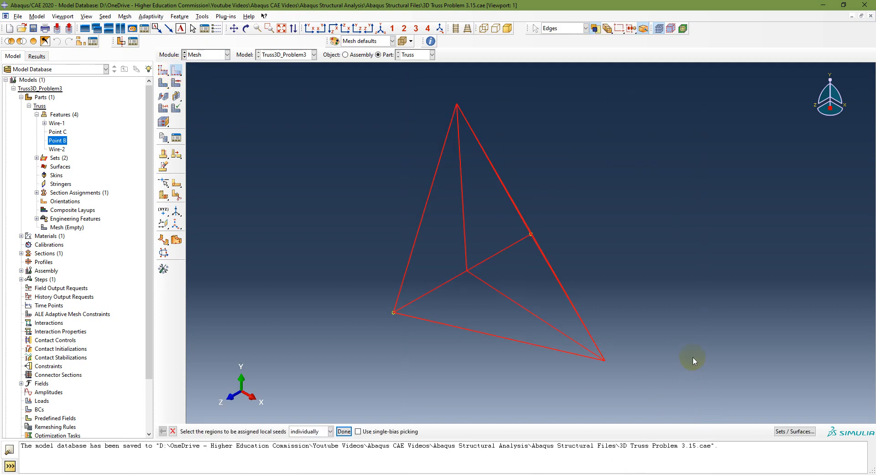
{"action": "left_click_drag", "start_coordinate": [375, 114], "coordinate": [561, 385]}
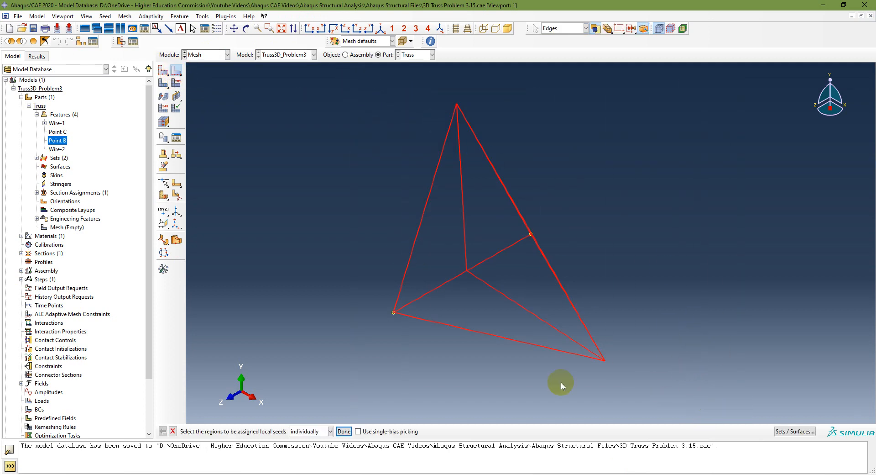
{"action": "left_click", "coordinate": [344, 431]}
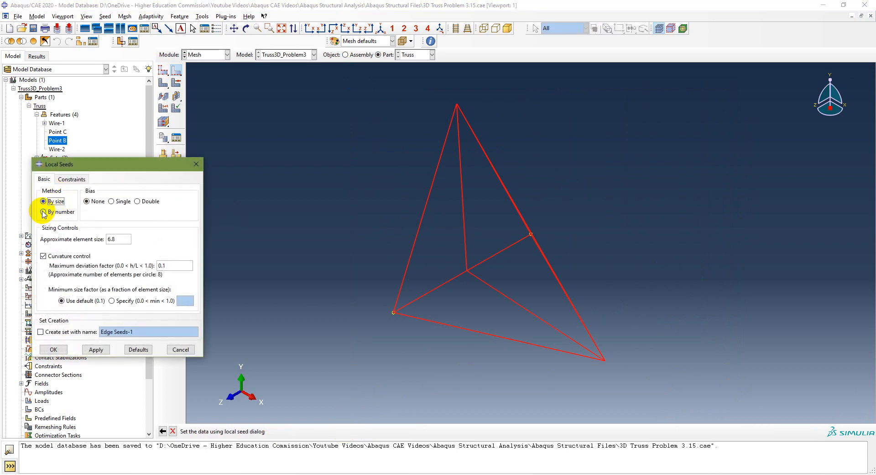
{"action": "left_click", "coordinate": [43, 212]}
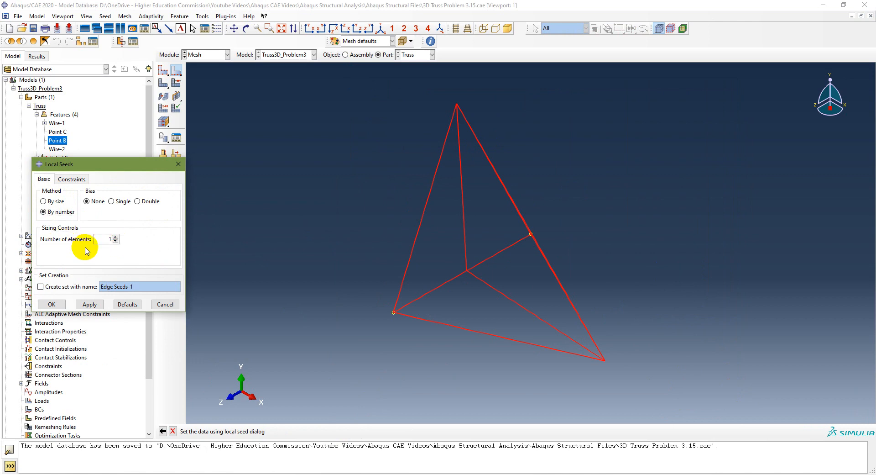
{"action": "left_click", "coordinate": [90, 303]}
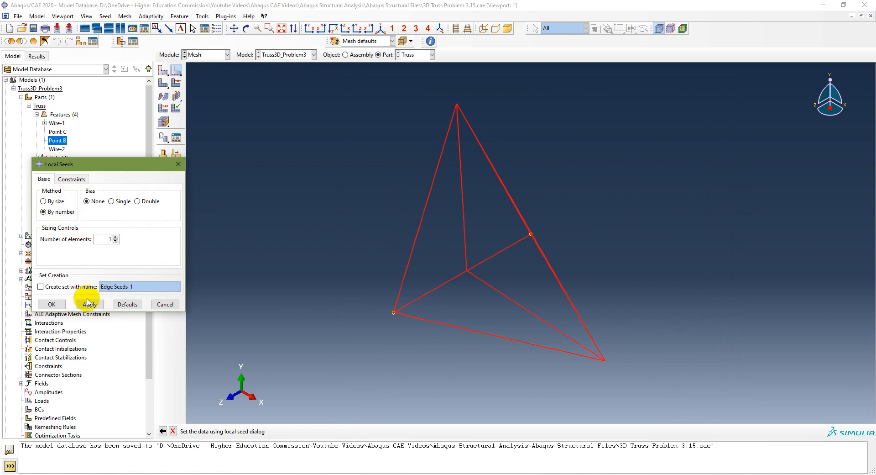
{"action": "left_click", "coordinate": [51, 304]}
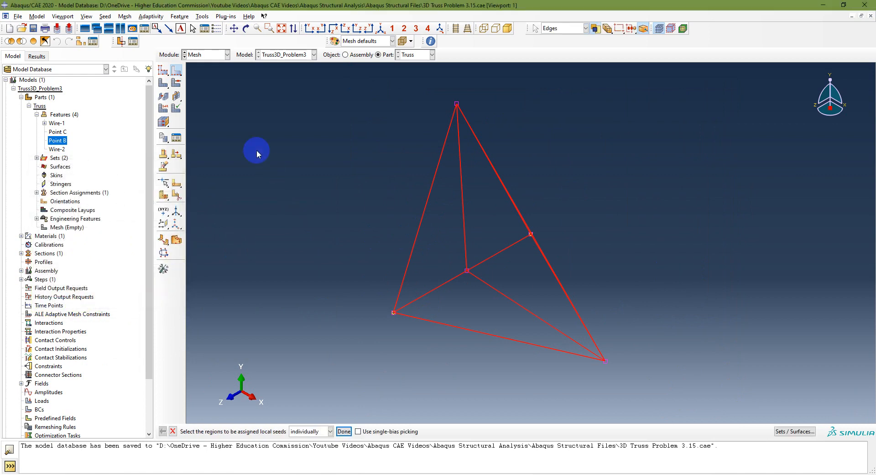
Mesh the Truss part and assign all its members the Standard, Linear element type from the Truss family (T3D2).
{"action": "left_click", "coordinate": [163, 83]}
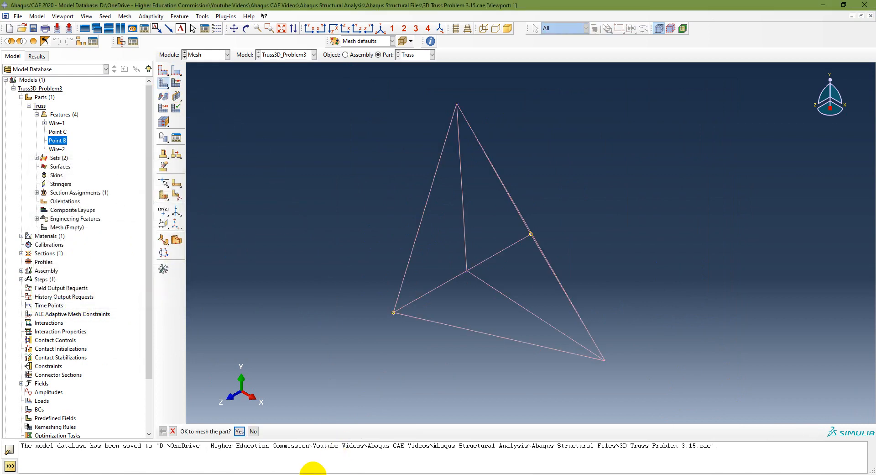
{"action": "left_click", "coordinate": [235, 432]}
{"action": "left_click", "coordinate": [168, 108]}
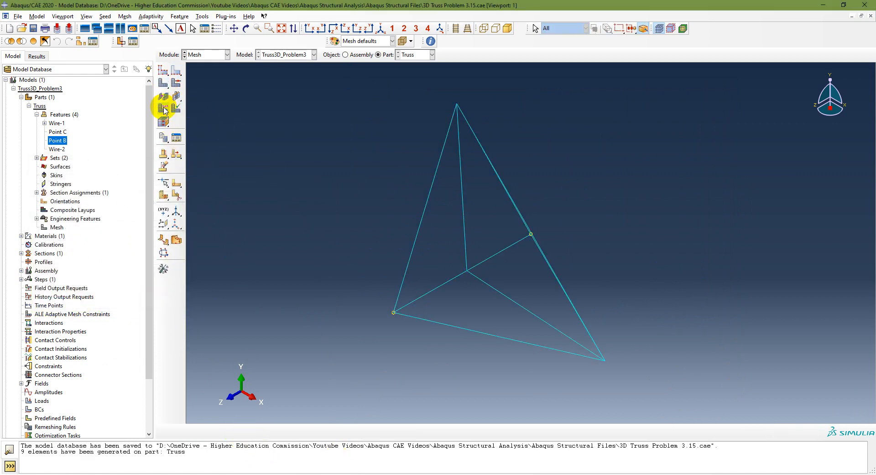
{"action": "left_click", "coordinate": [165, 110]}
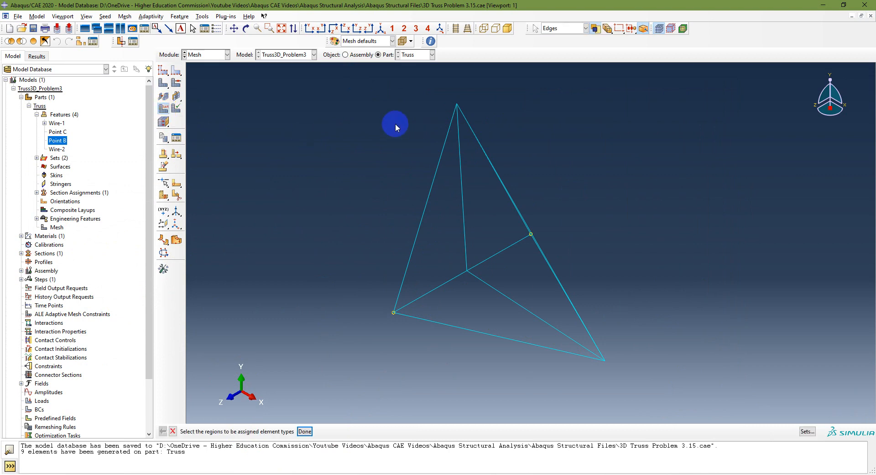
{"action": "left_click_drag", "start_coordinate": [377, 91], "coordinate": [695, 424]}
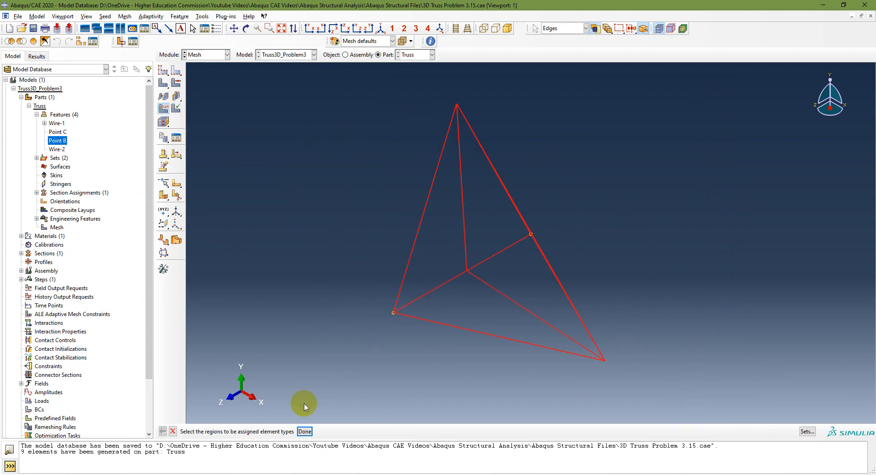
{"action": "left_click", "coordinate": [305, 431]}
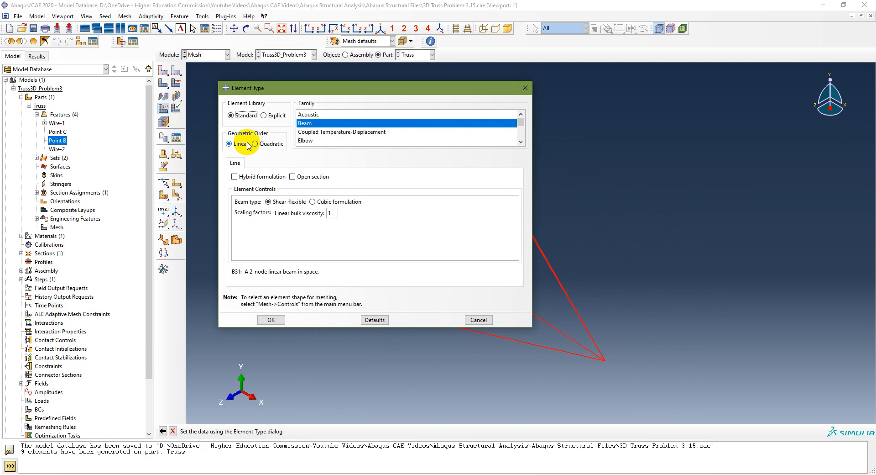
{"action": "scroll", "coordinate": [309, 142], "scroll_direction": "down", "scroll_amount": 3}
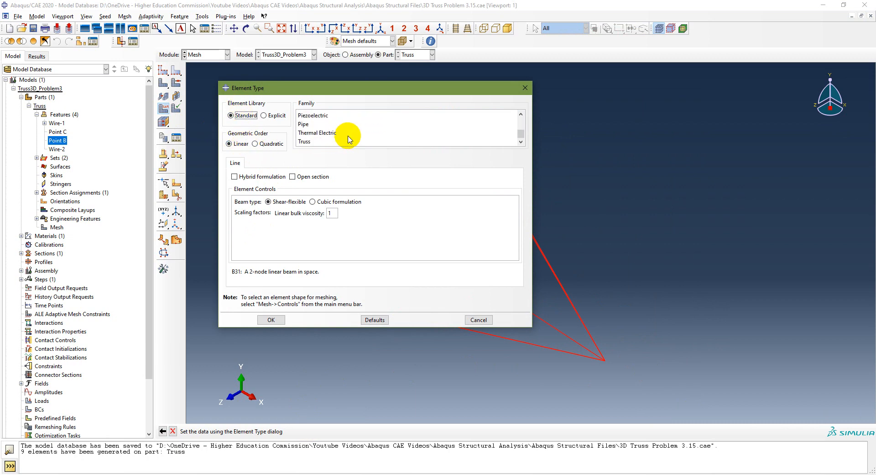
{"action": "left_click", "coordinate": [314, 142]}
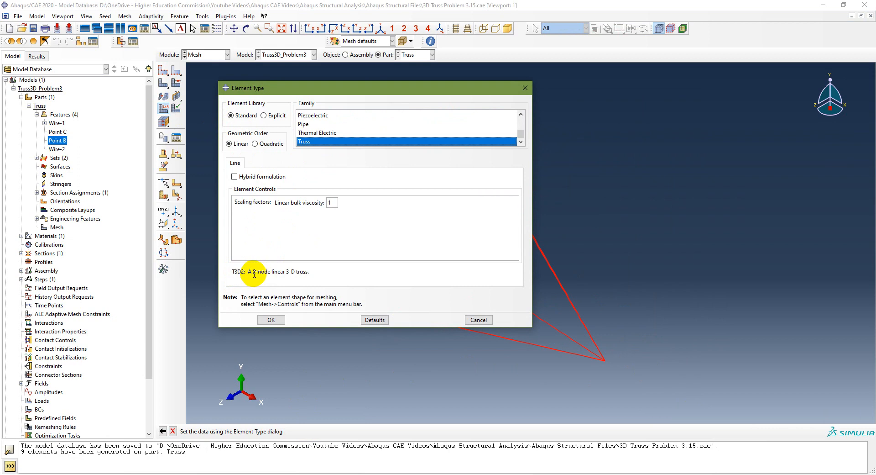
{"action": "left_click", "coordinate": [272, 320]}
{"action": "left_click", "coordinate": [304, 431]}
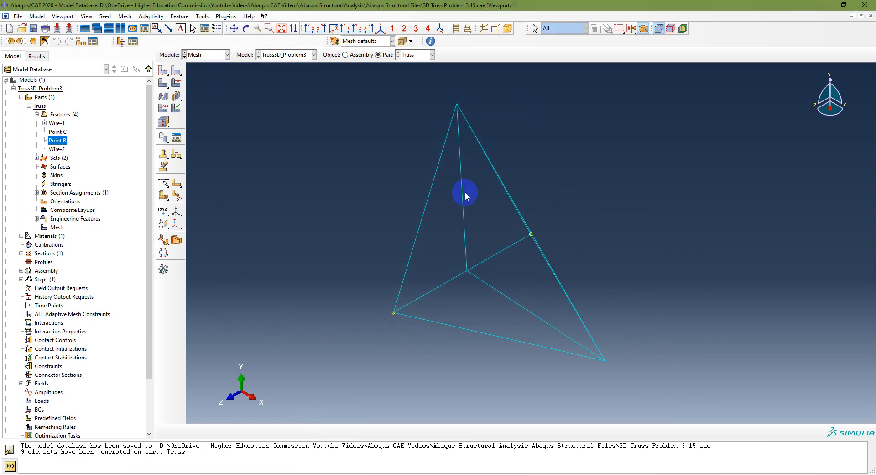
Consult the PowerPoint modeling slide, then create an instance of the Truss part in the Assembly module.
{"action": "key", "text": "alt+Tab"}
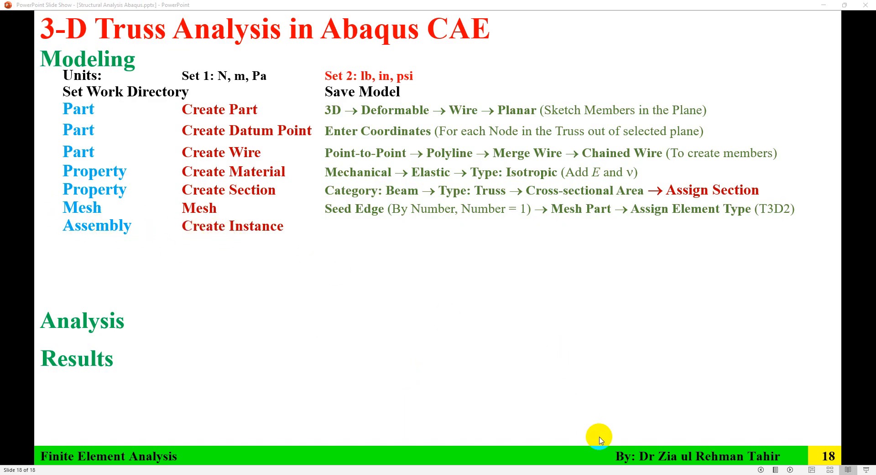
{"action": "key", "text": "alt+Tab"}
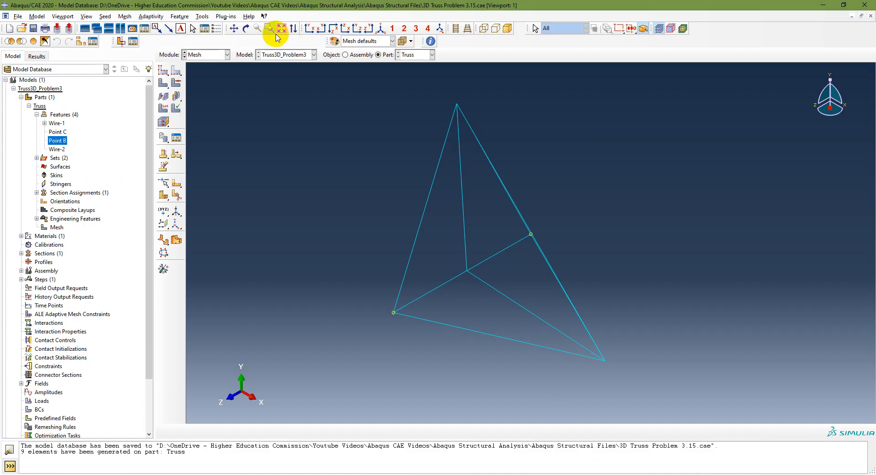
{"action": "left_click", "coordinate": [221, 53]}
{"action": "left_click", "coordinate": [218, 80]}
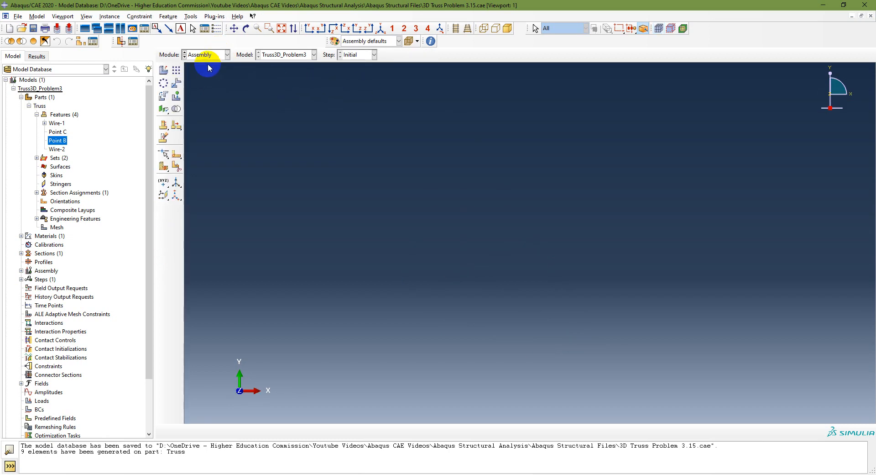
{"action": "left_click", "coordinate": [163, 70]}
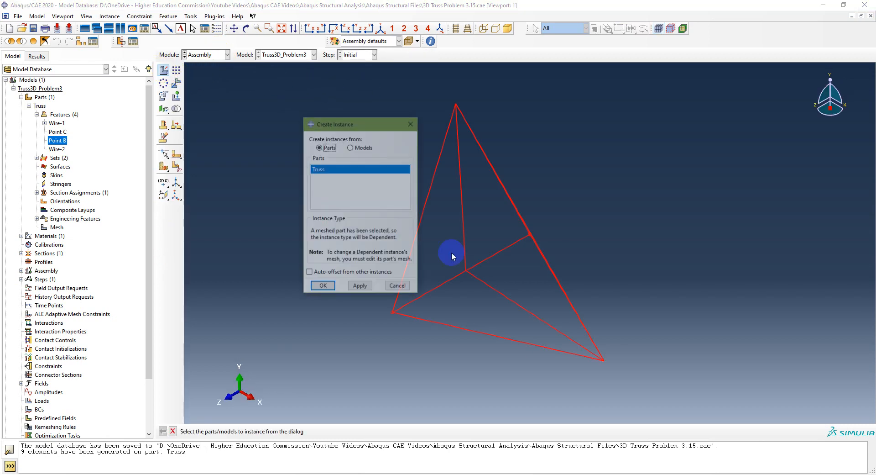
{"action": "left_click", "coordinate": [322, 287]}
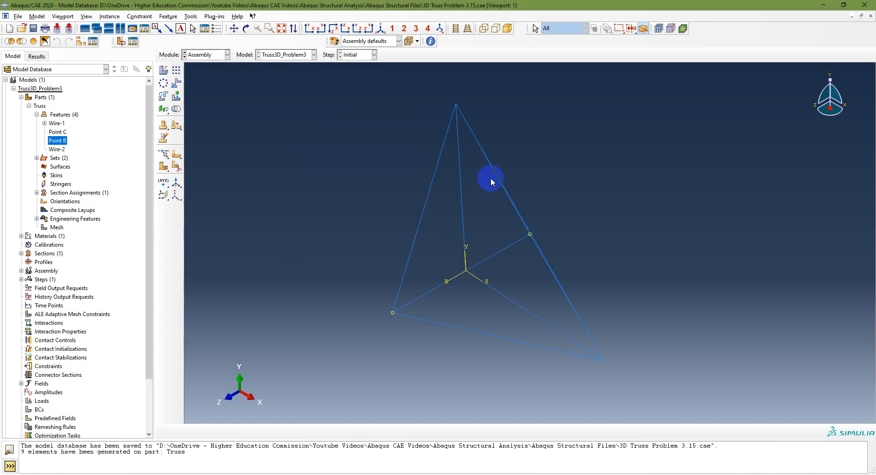
Expand the assembly's instances in the model tree and highlight the Truss-1 instance to check it.
{"action": "left_click", "coordinate": [21, 271]}
{"action": "left_click", "coordinate": [29, 279]}
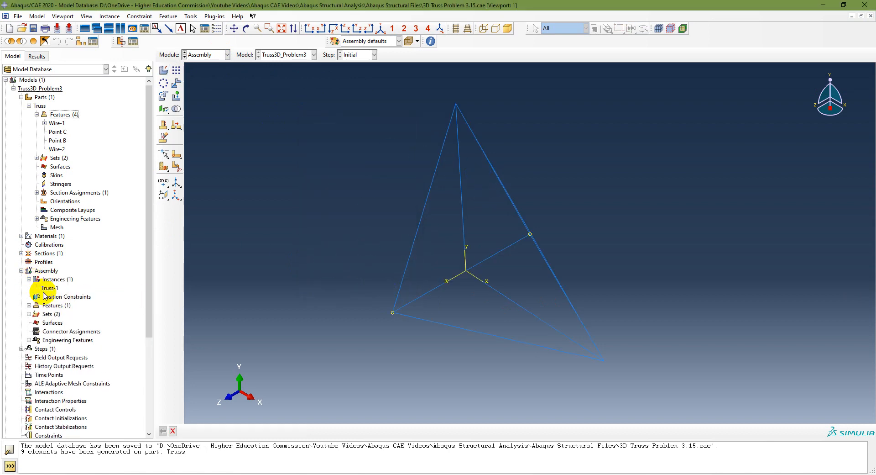
{"action": "left_click", "coordinate": [51, 289]}
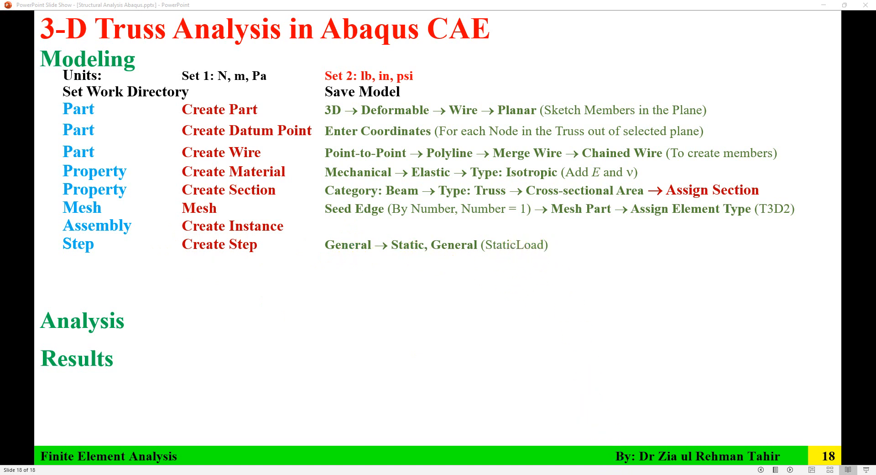
In the Step module, create a Static, General step named StaticLoad after the Initial step, keeping its default settings.
{"action": "left_click", "coordinate": [617, 474]}
{"action": "left_click", "coordinate": [226, 54]}
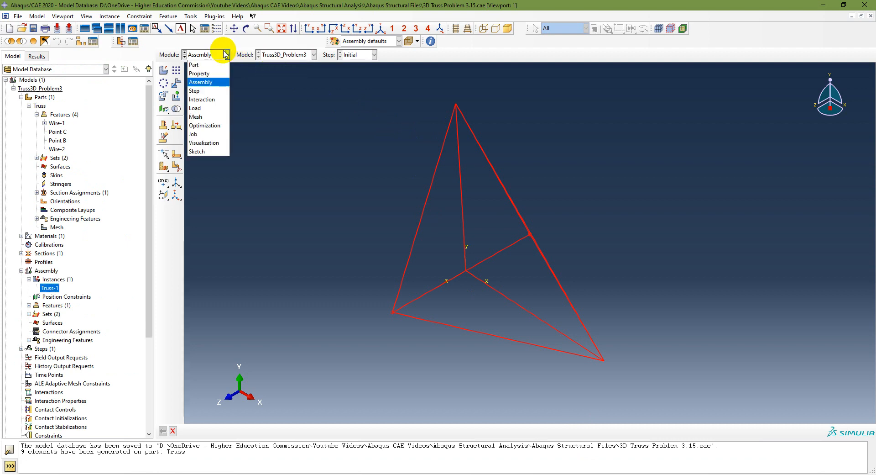
{"action": "left_click", "coordinate": [208, 91]}
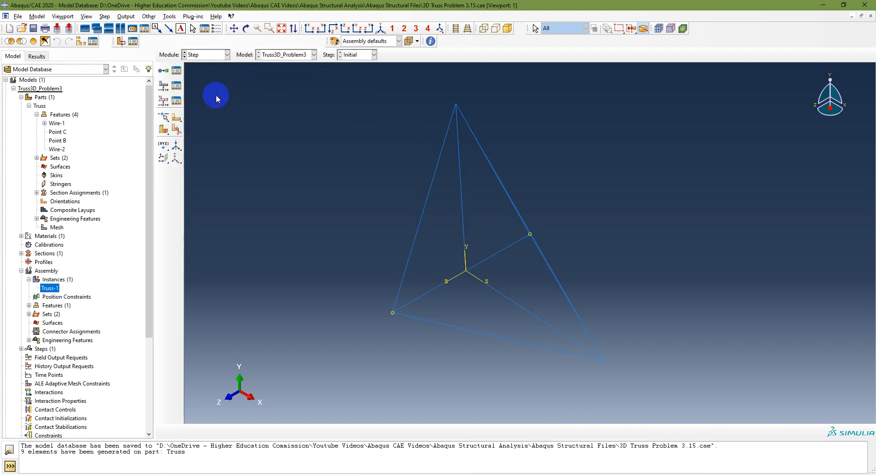
{"action": "left_click", "coordinate": [163, 71]}
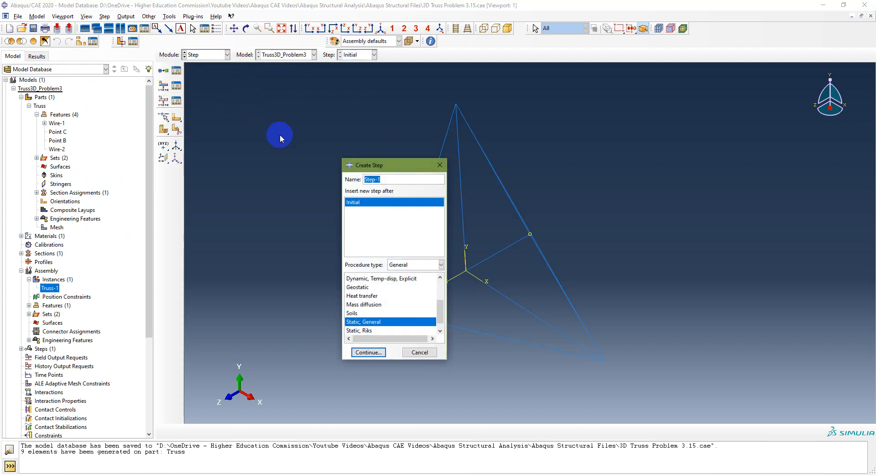
{"action": "triple_click", "coordinate": [401, 179]}
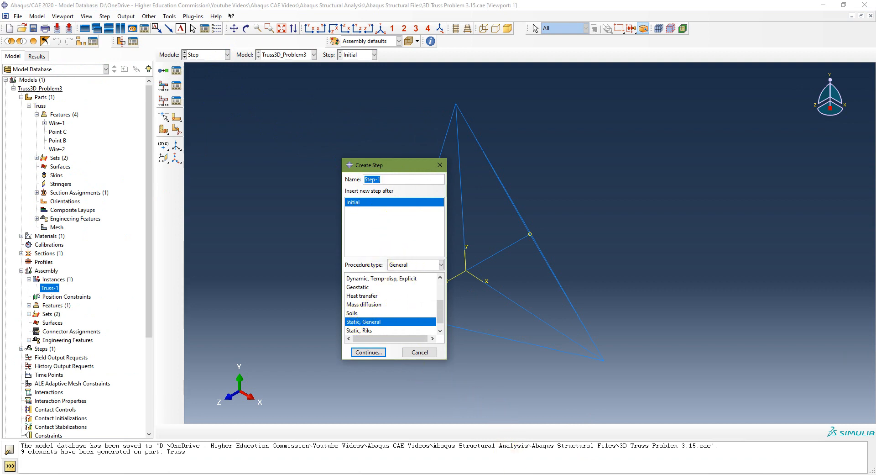
{"action": "type", "text": "StaticLoad"}
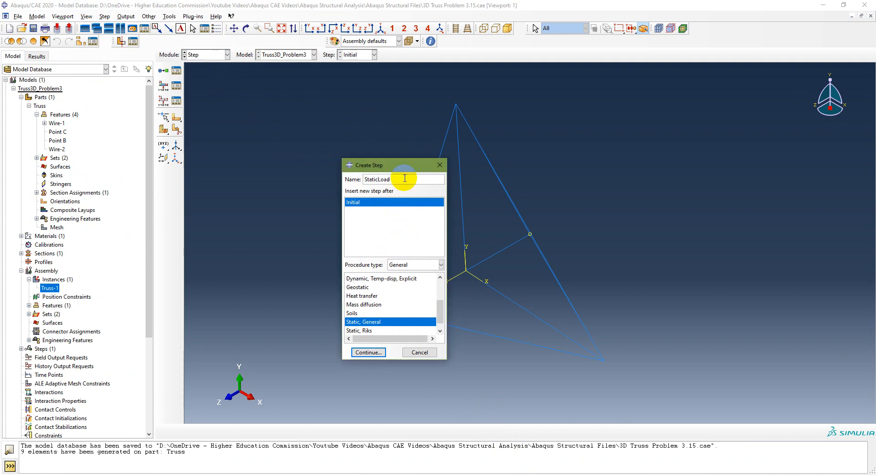
{"action": "left_click", "coordinate": [367, 352]}
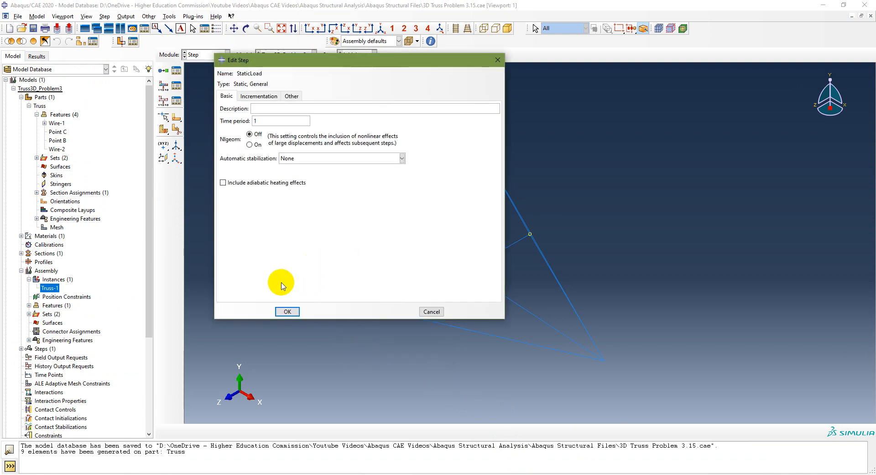
{"action": "left_click", "coordinate": [287, 311]}
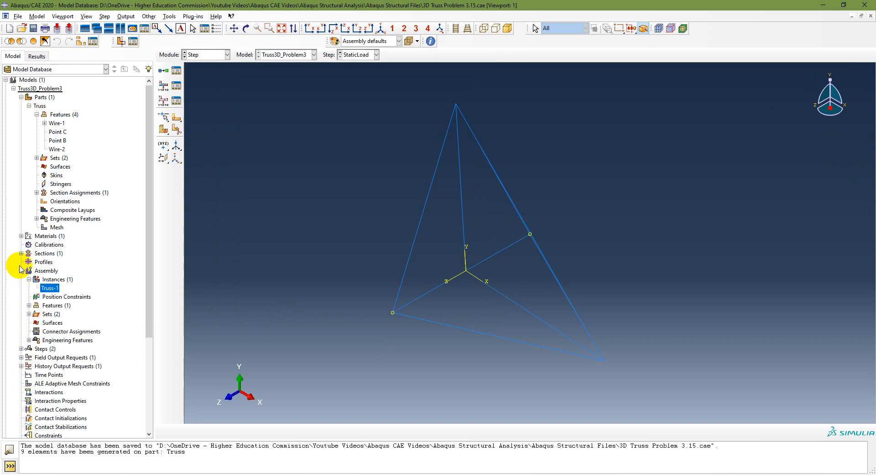
Expand the analysis steps in the model tree and review the StaticLoad step's settings without changing them.
{"action": "left_click", "coordinate": [21, 348]}
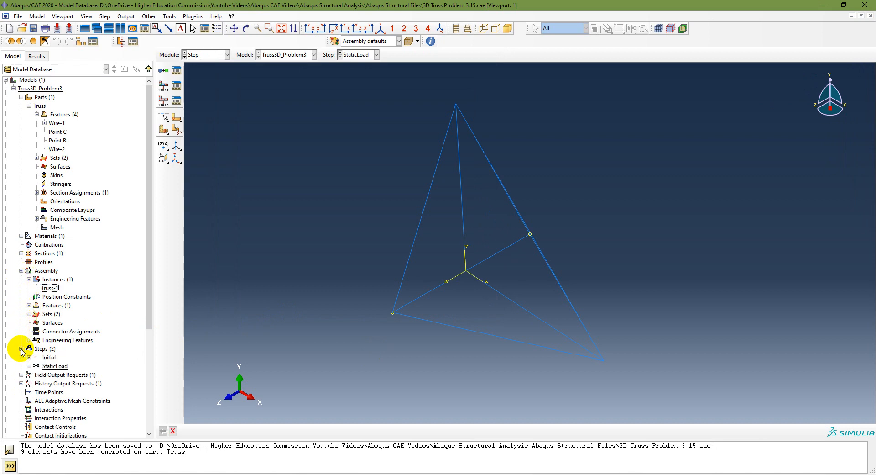
{"action": "double_click", "coordinate": [55, 367]}
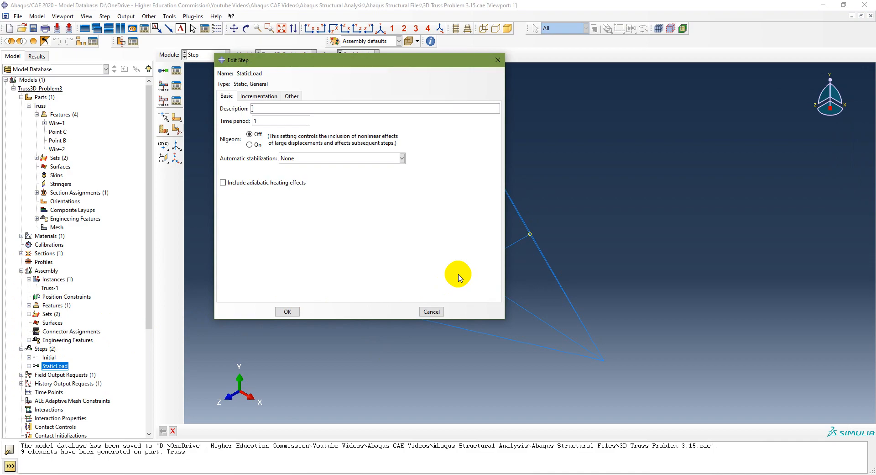
{"action": "left_click", "coordinate": [431, 311]}
Edit field output request F-Output-1 to exclude the Strains variables from the requested output.
{"action": "left_click", "coordinate": [513, 473]}
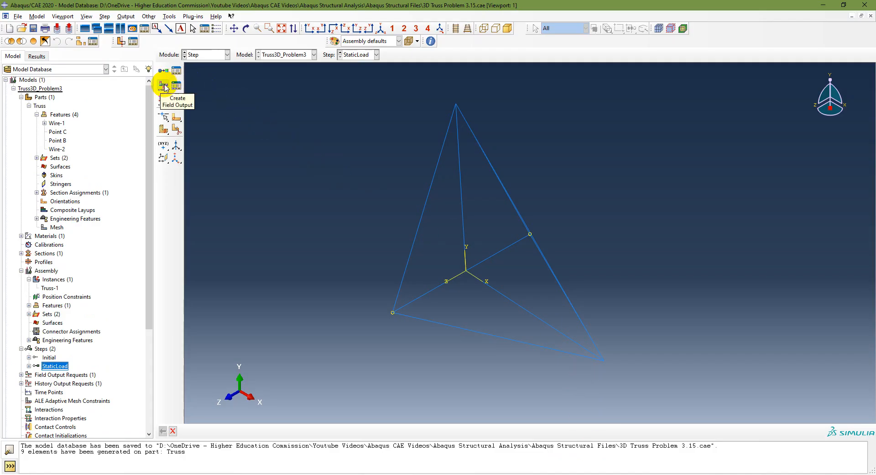
{"action": "left_click", "coordinate": [21, 375]}
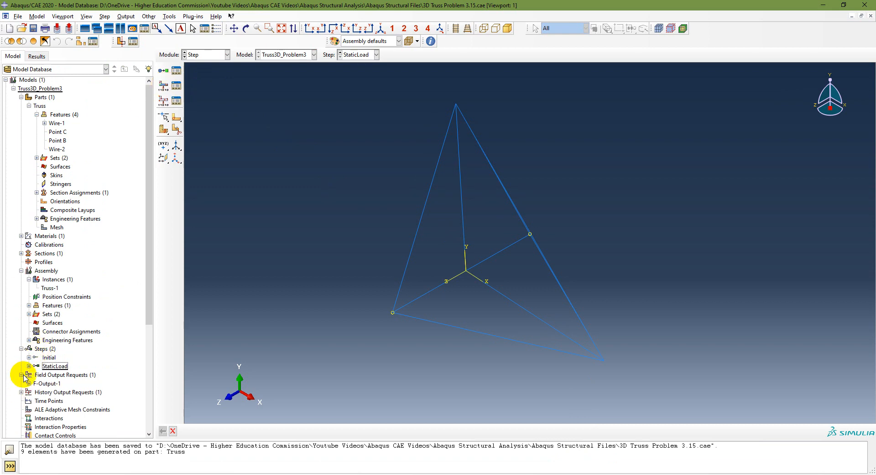
{"action": "double_click", "coordinate": [52, 384]}
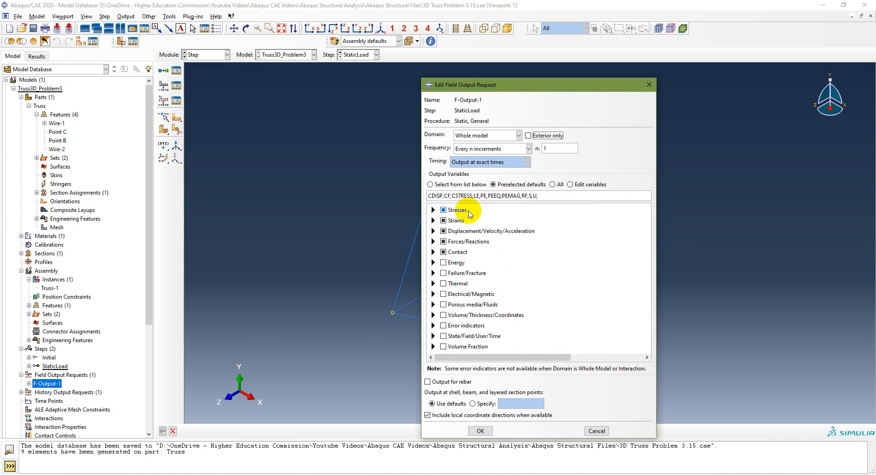
{"action": "left_click", "coordinate": [443, 221]}
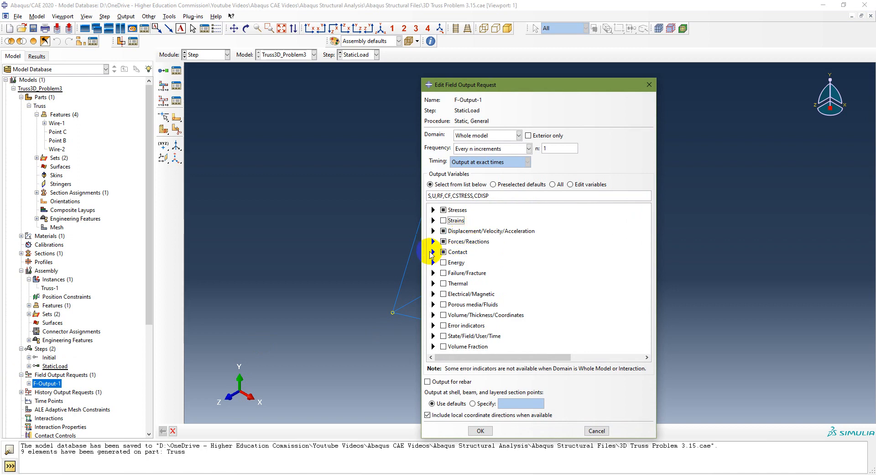
{"action": "left_click", "coordinate": [480, 430]}
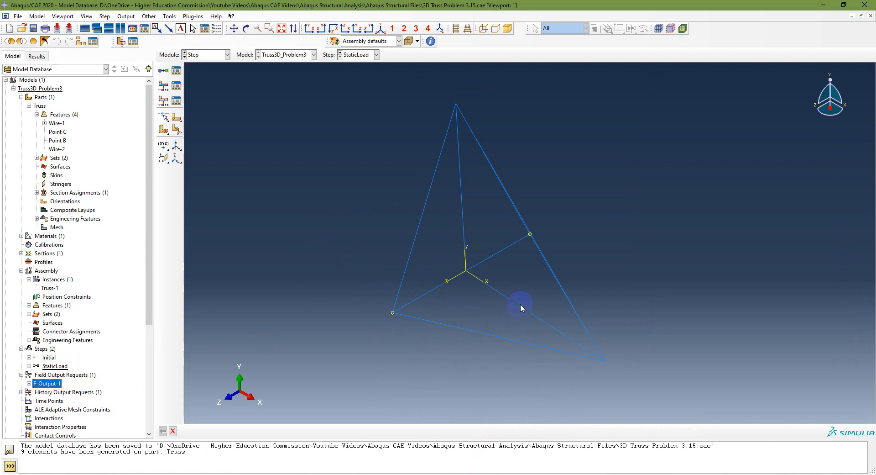
Consult the modeling slide, then start a mechanical concentrated force Load-1 in the StaticLoad step within the Load module, with set creation disabled.
{"action": "left_click", "coordinate": [516, 474]}
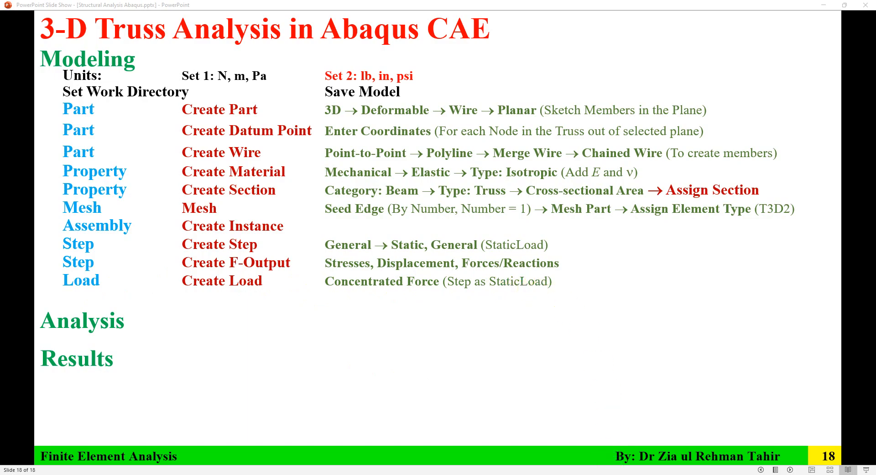
{"action": "left_click", "coordinate": [607, 474]}
{"action": "left_click", "coordinate": [218, 54]}
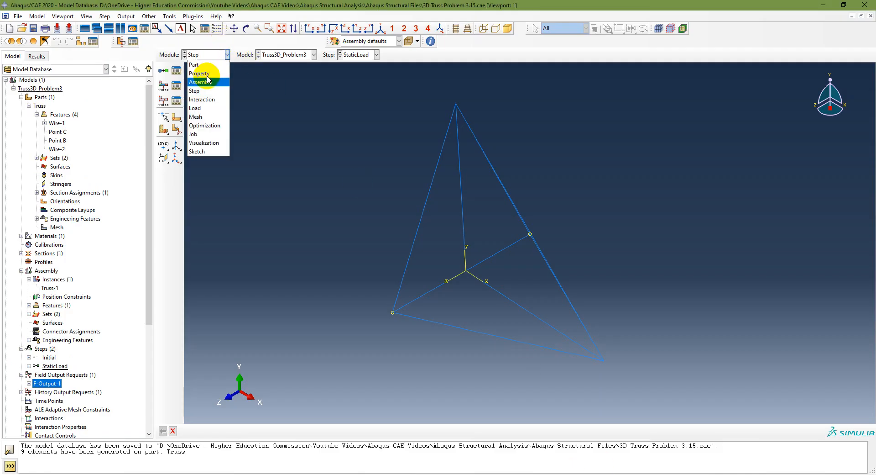
{"action": "left_click", "coordinate": [206, 107]}
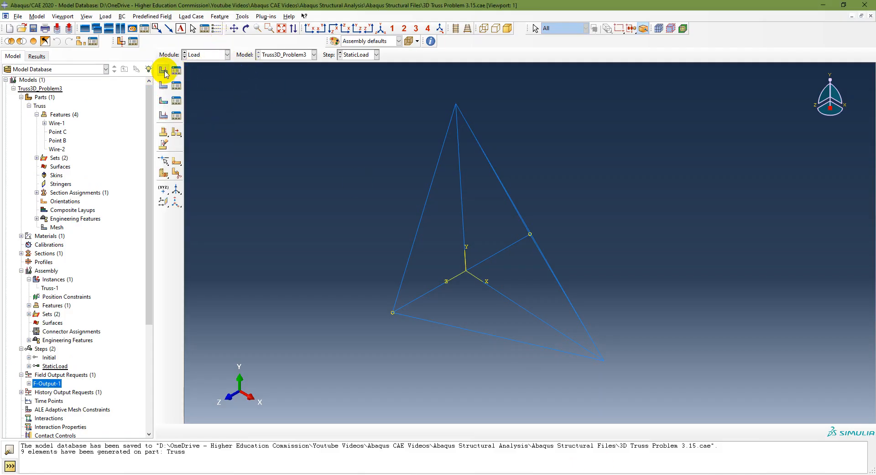
{"action": "left_click", "coordinate": [163, 71]}
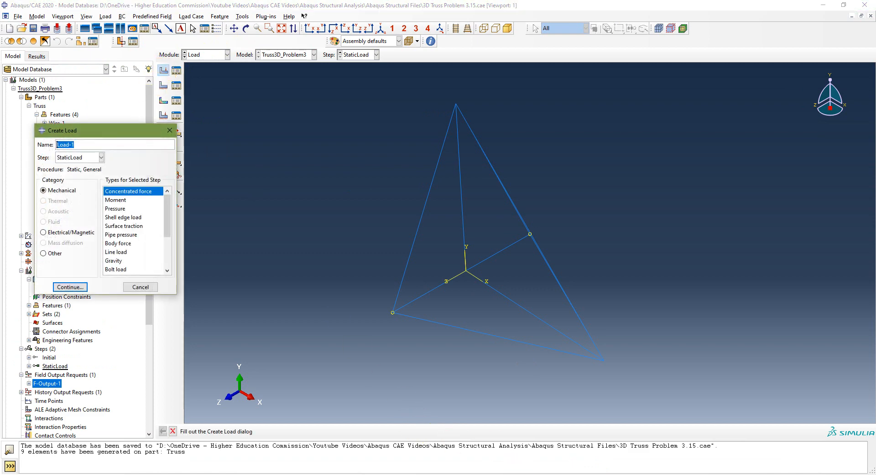
{"action": "left_click", "coordinate": [548, 474]}
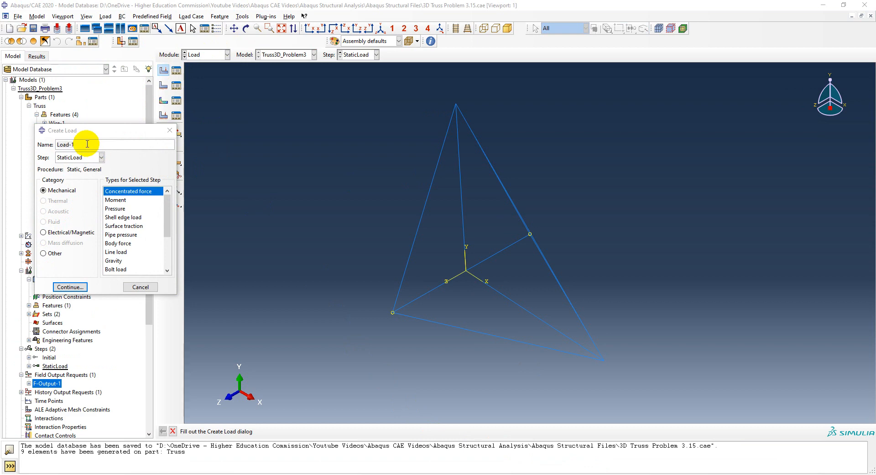
{"action": "left_click", "coordinate": [99, 158]}
{"action": "left_click", "coordinate": [86, 174]}
{"action": "left_click", "coordinate": [70, 287]}
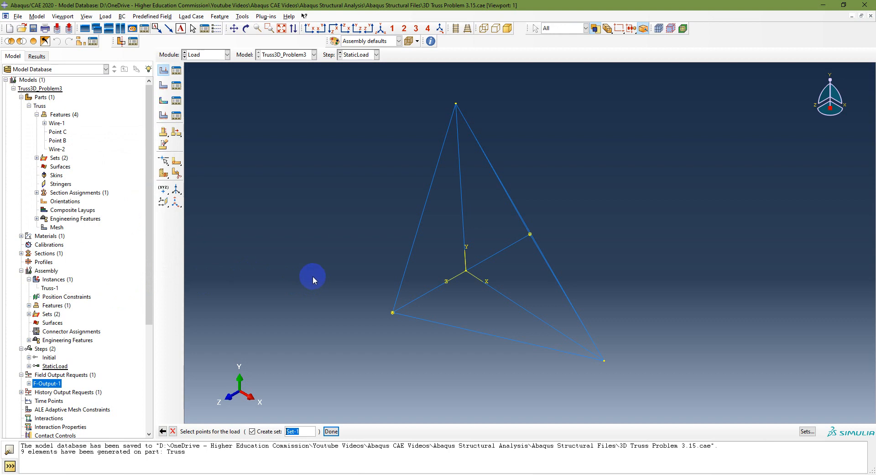
{"action": "left_click", "coordinate": [252, 431]}
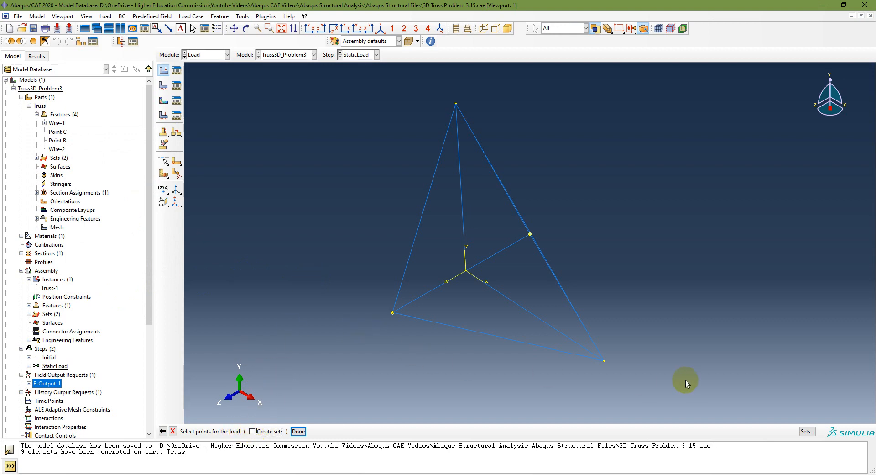
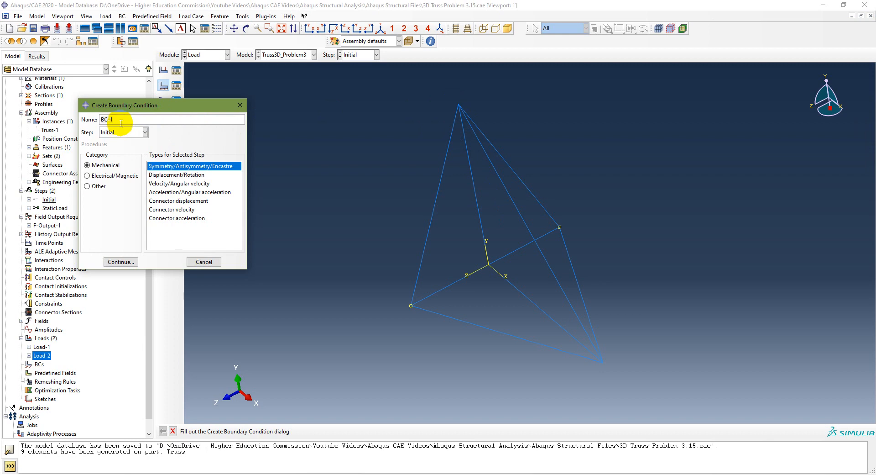
Create Displacement/Rotation boundary condition BC-1 in the Initial step, fixing U1, U2 and U3 at the truss's uppermost node.
{"action": "left_click", "coordinate": [167, 175]}
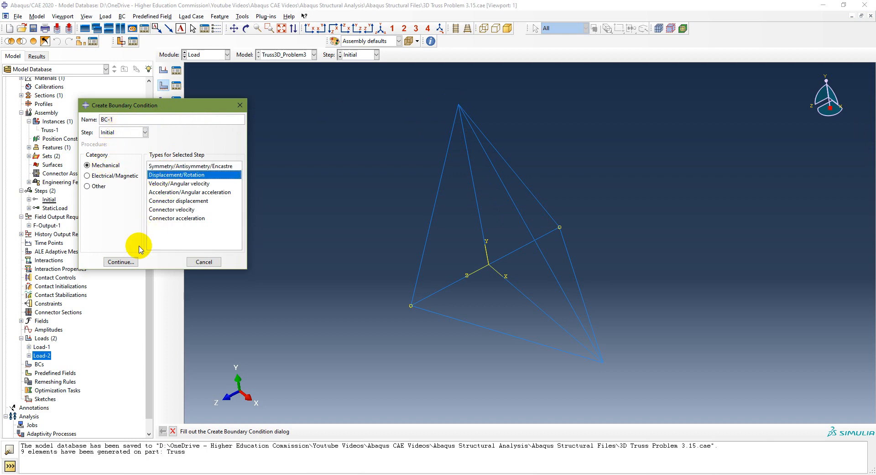
{"action": "left_click", "coordinate": [132, 261]}
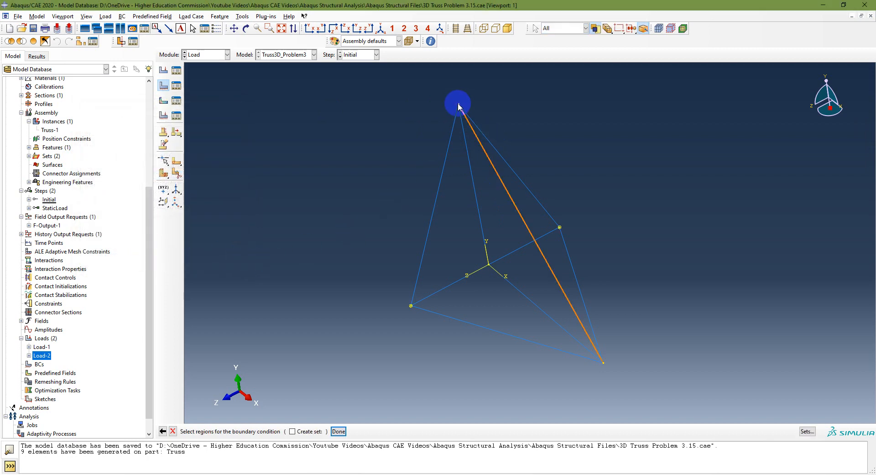
{"action": "left_click", "coordinate": [338, 431]}
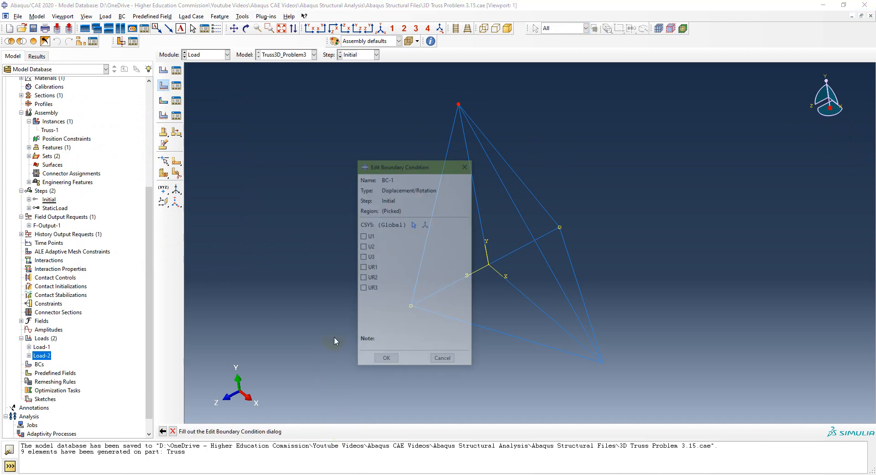
{"action": "left_click", "coordinate": [366, 257]}
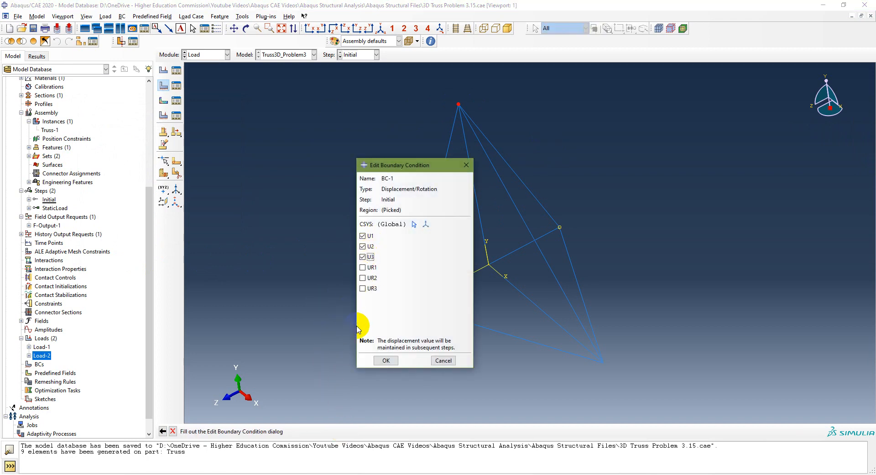
{"action": "left_click", "coordinate": [386, 361]}
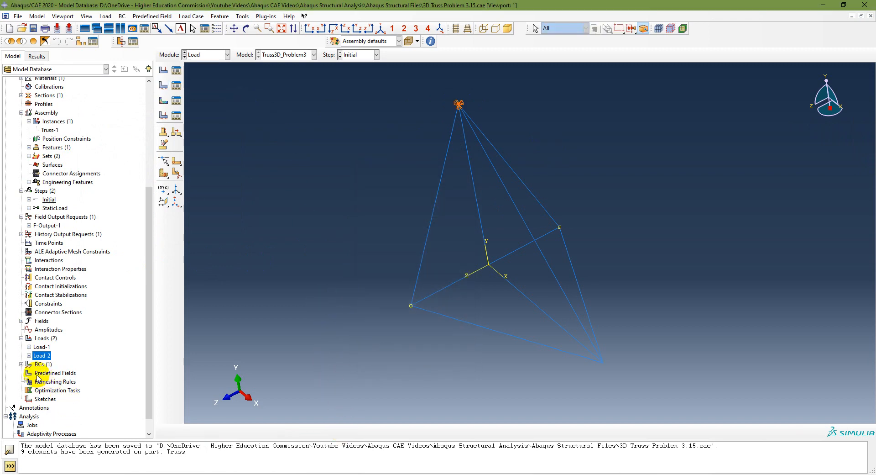
Expand the boundary conditions in the model tree and review BC-1's settings without changing them.
{"action": "left_click", "coordinate": [21, 364]}
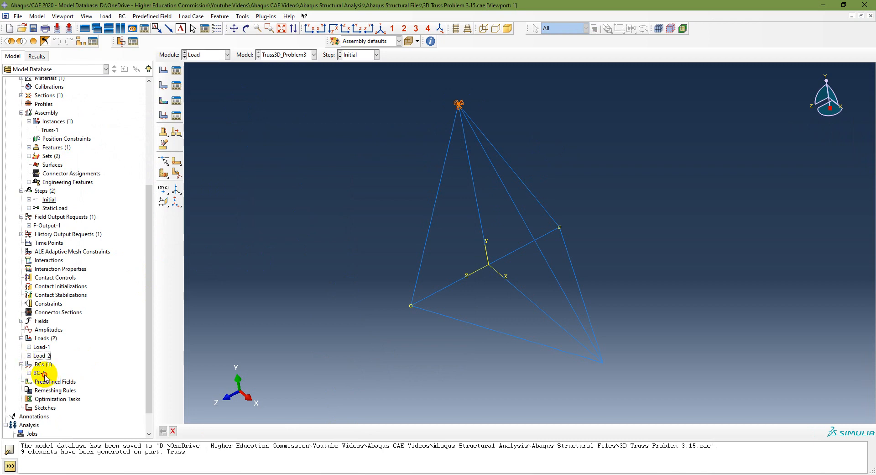
{"action": "double_click", "coordinate": [43, 374]}
{"action": "key", "text": "Escape"}
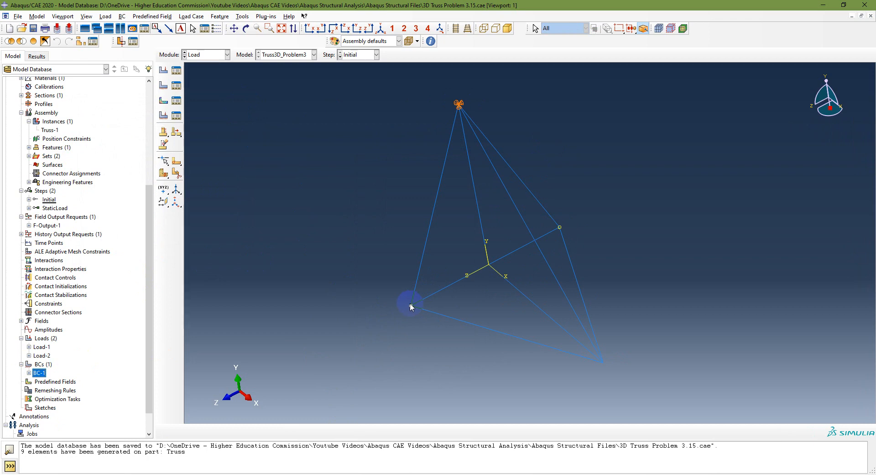
Create Displacement/Rotation boundary condition BC-2 in the Initial step, fixing U1, U2 and U3 at the two free end nodes along the Z axis.
{"action": "left_click", "coordinate": [163, 85]}
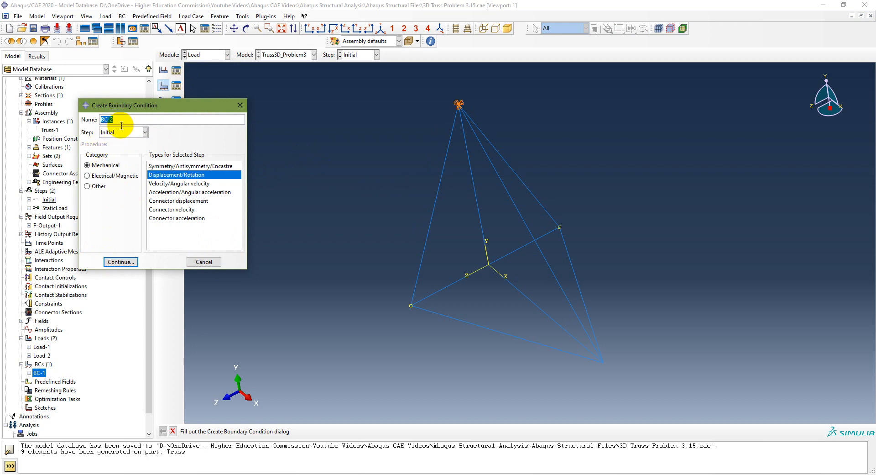
{"action": "left_click", "coordinate": [121, 262]}
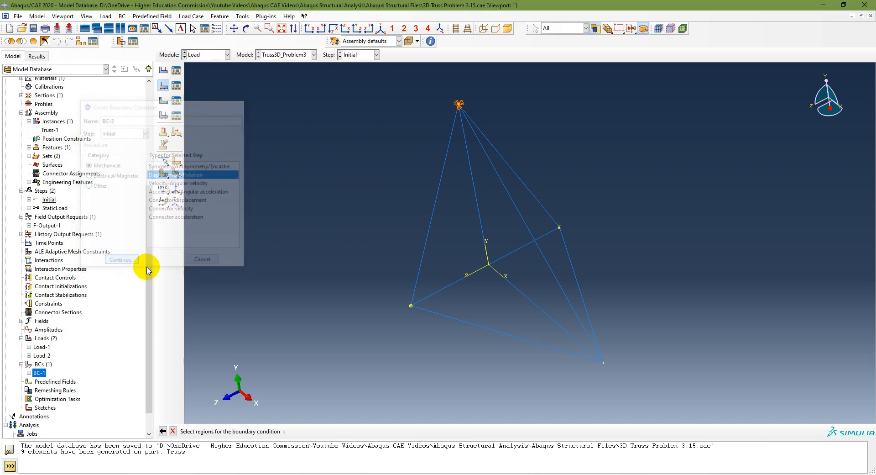
{"action": "left_click", "coordinate": [411, 305]}
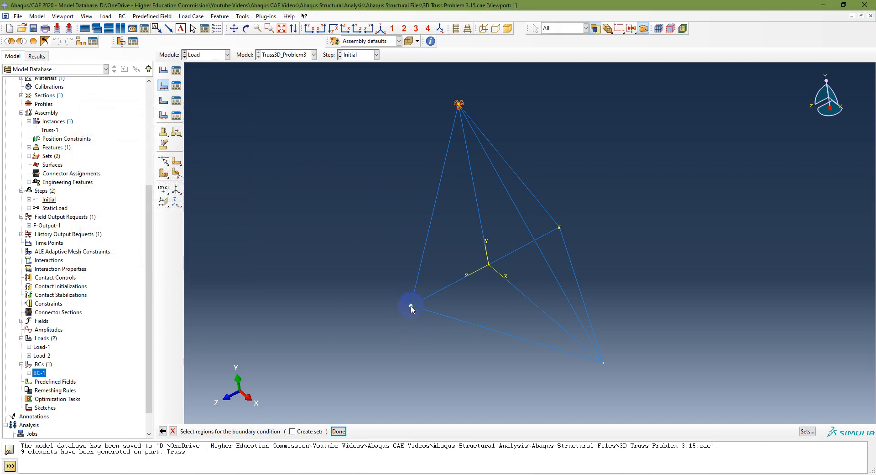
{"action": "left_click", "coordinate": [560, 227], "text": "shift"}
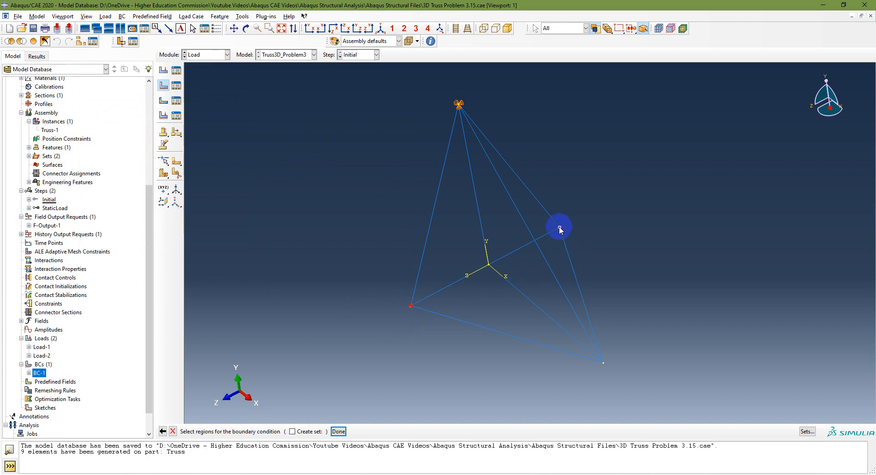
{"action": "left_click", "coordinate": [338, 431]}
{"action": "left_click", "coordinate": [362, 236]}
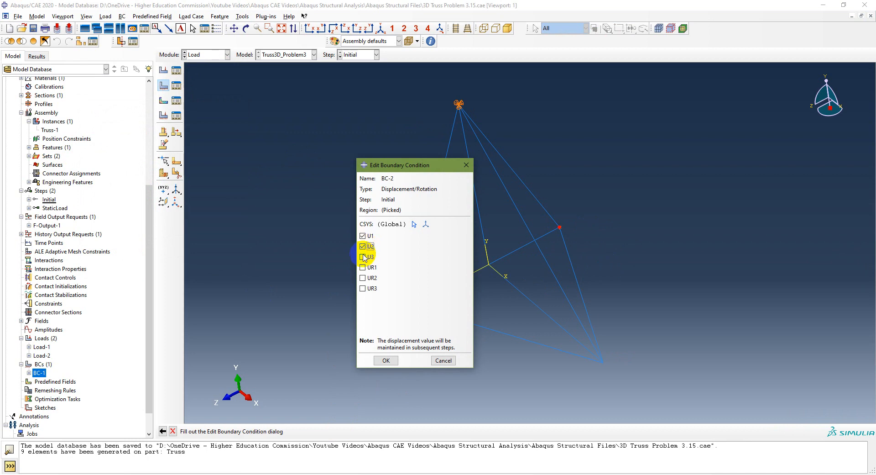
{"action": "left_click", "coordinate": [363, 256]}
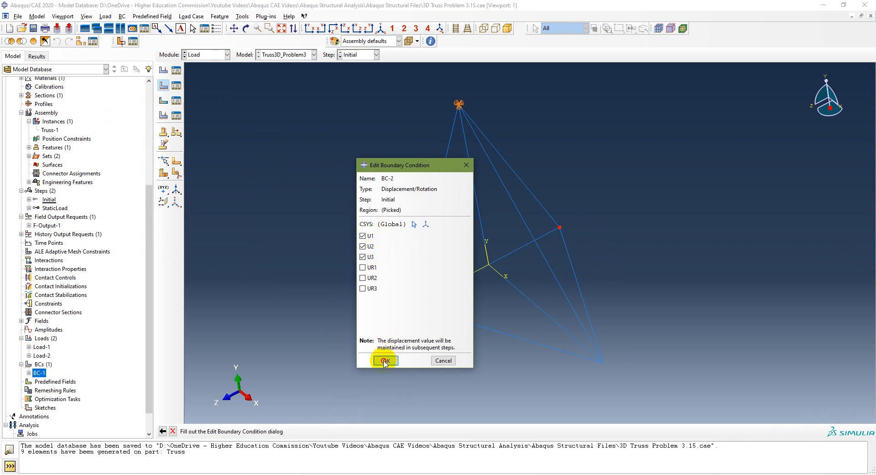
{"action": "left_click", "coordinate": [385, 361]}
{"action": "left_click", "coordinate": [40, 381]}
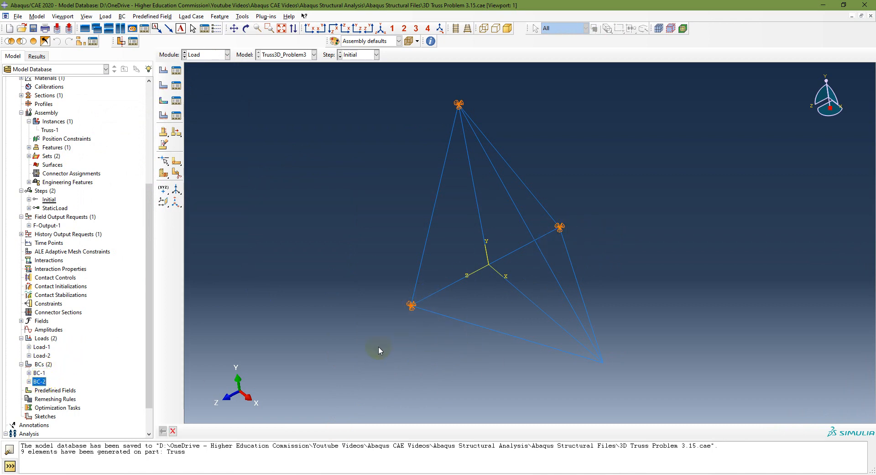
{"action": "left_click", "coordinate": [380, 28]}
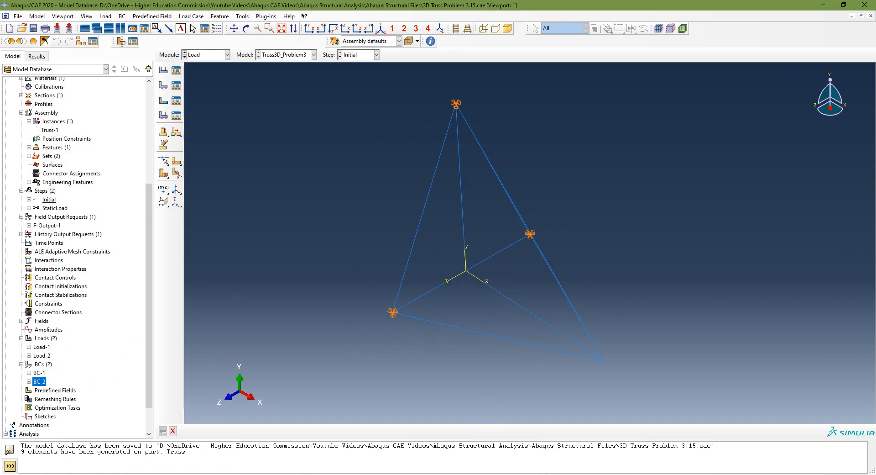
Consult the Analysis section of the truss slide in PowerPoint, then return to Abaqus/CAE and switch to the Job module.
{"action": "key", "text": "alt+Tab"}
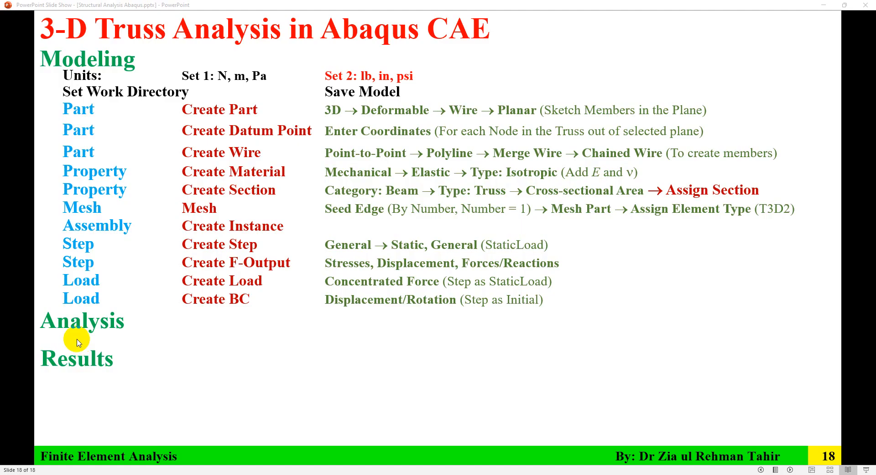
{"action": "left_click", "coordinate": [99, 300]}
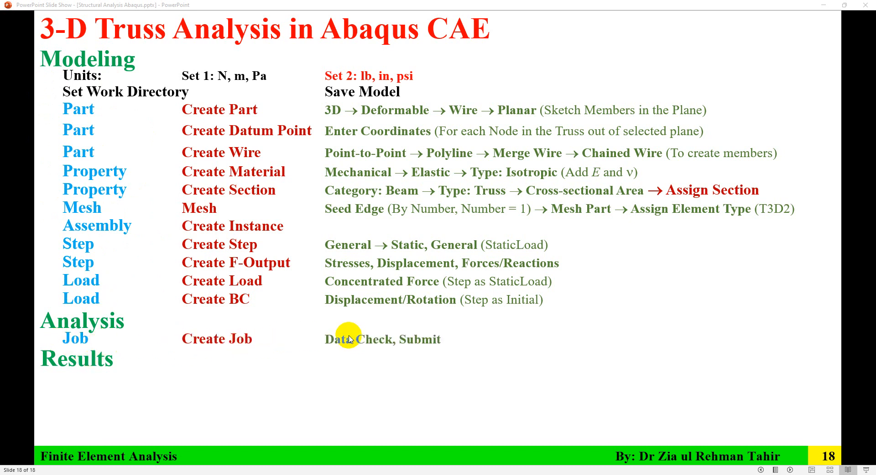
{"action": "left_click", "coordinate": [612, 474]}
{"action": "left_click", "coordinate": [215, 55]}
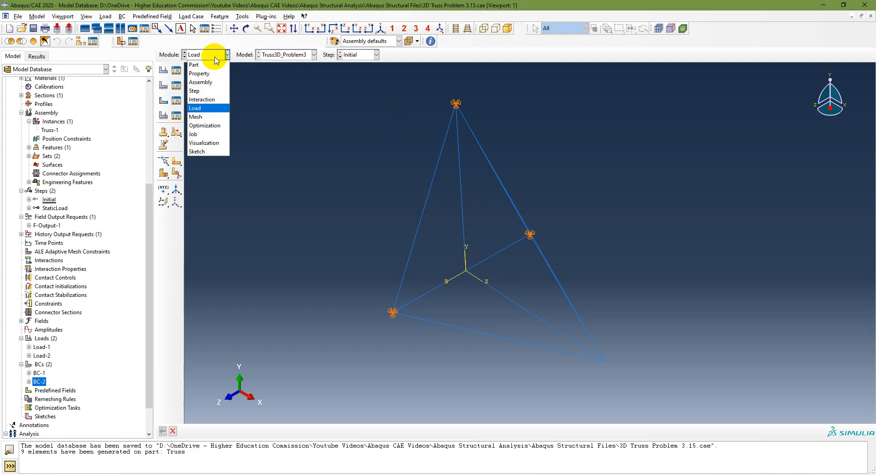
{"action": "left_click", "coordinate": [208, 134]}
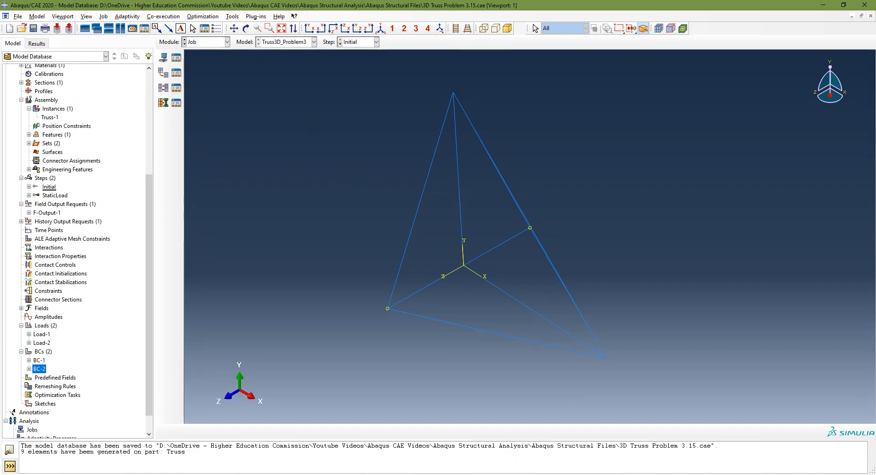
Create a full analysis job named Truss3D_Problem3 from the Truss3D_Problem3 model, keeping the default submission settings.
{"action": "left_click", "coordinate": [162, 58]}
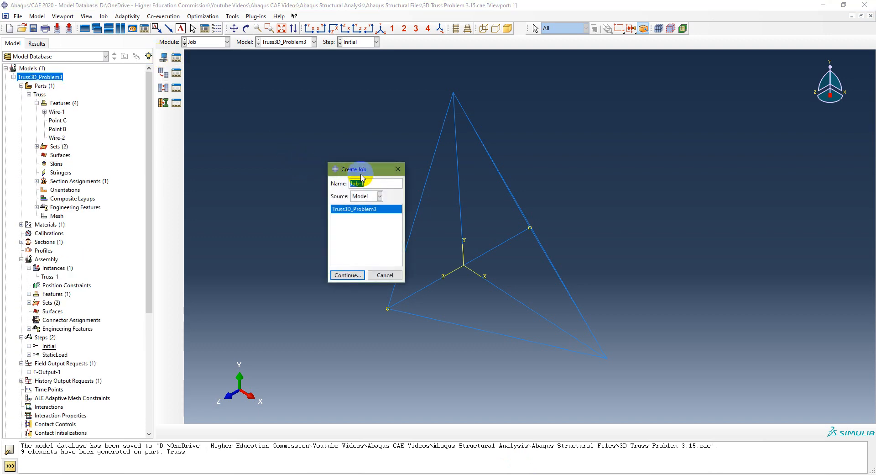
{"action": "left_click", "coordinate": [375, 184]}
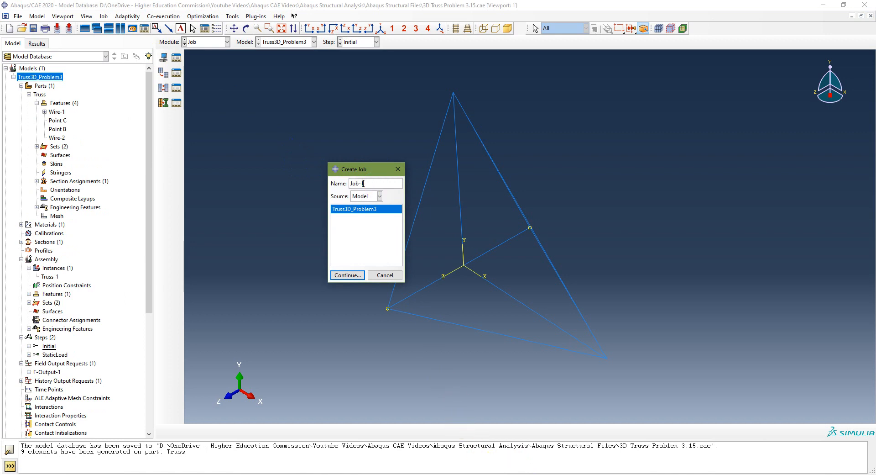
{"action": "double_click", "coordinate": [363, 183]}
{"action": "type", "text": "Truss3D_Problem3"}
{"action": "left_click", "coordinate": [347, 274]}
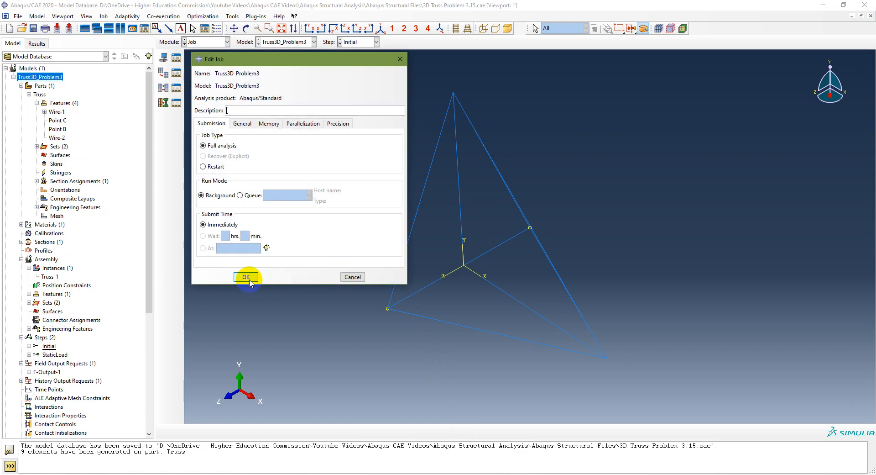
{"action": "left_click", "coordinate": [246, 277]}
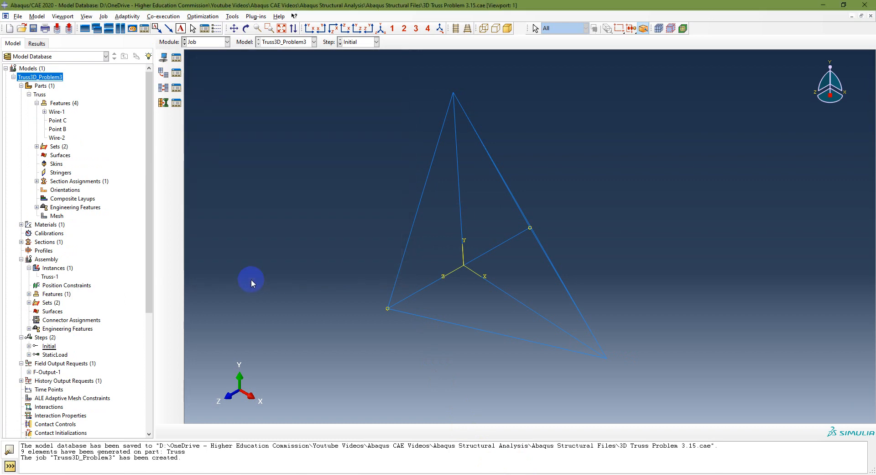
Run a data check on job Truss3D_Problem3 and move the Job Manager clear of the model tree.
{"action": "left_click", "coordinate": [177, 60]}
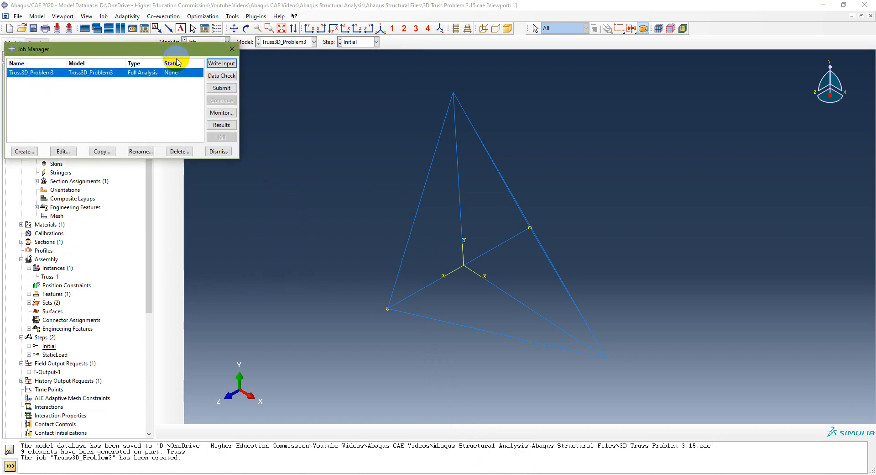
{"action": "left_click", "coordinate": [222, 76]}
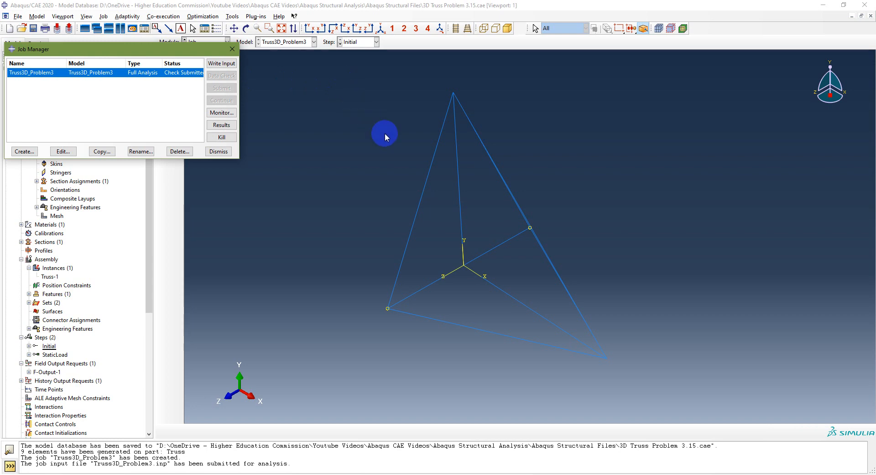
{"action": "left_click_drag", "start_coordinate": [240, 97], "coordinate": [294, 101]}
{"action": "left_click_drag", "start_coordinate": [166, 49], "coordinate": [696, 78]}
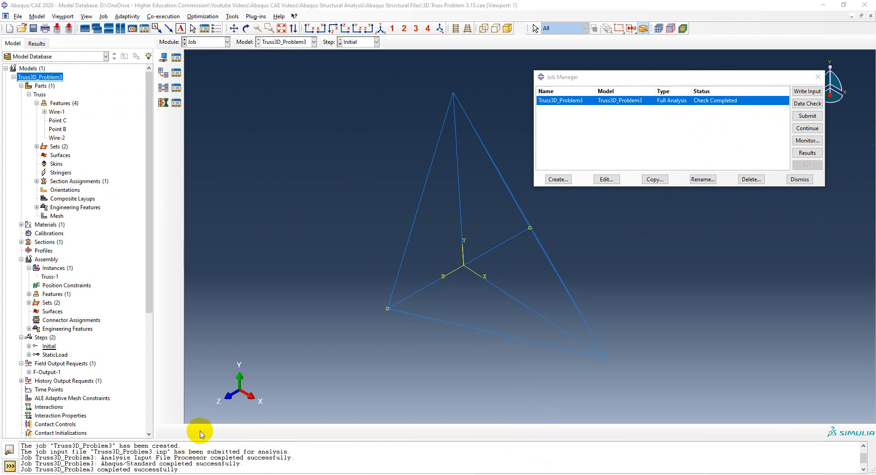
Submit job Truss3D_Problem3 for analysis, overwriting its existing job files, and select it among the model database's jobs.
{"action": "left_click", "coordinate": [808, 118]}
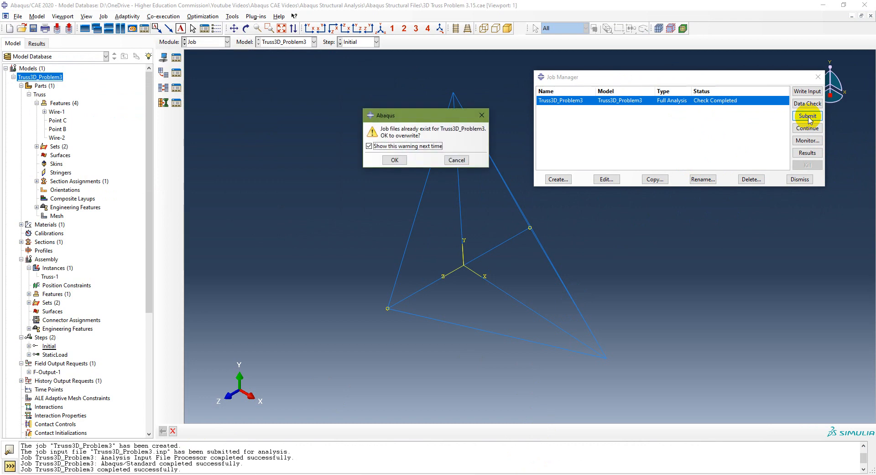
{"action": "left_click", "coordinate": [388, 159]}
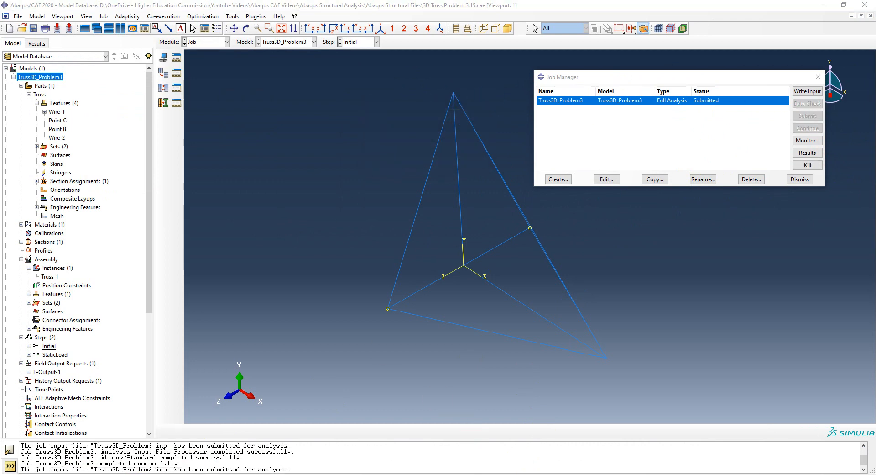
{"action": "scroll", "coordinate": [105, 314], "scroll_direction": "down", "scroll_amount": 7}
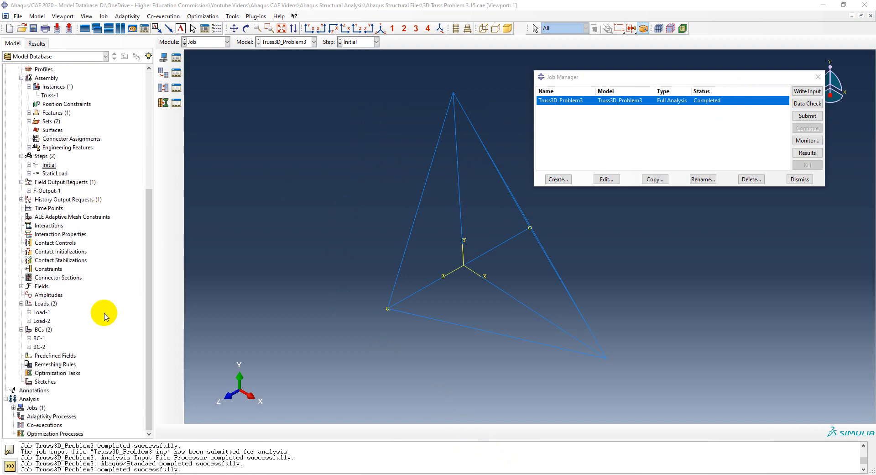
{"action": "left_click", "coordinate": [14, 407]}
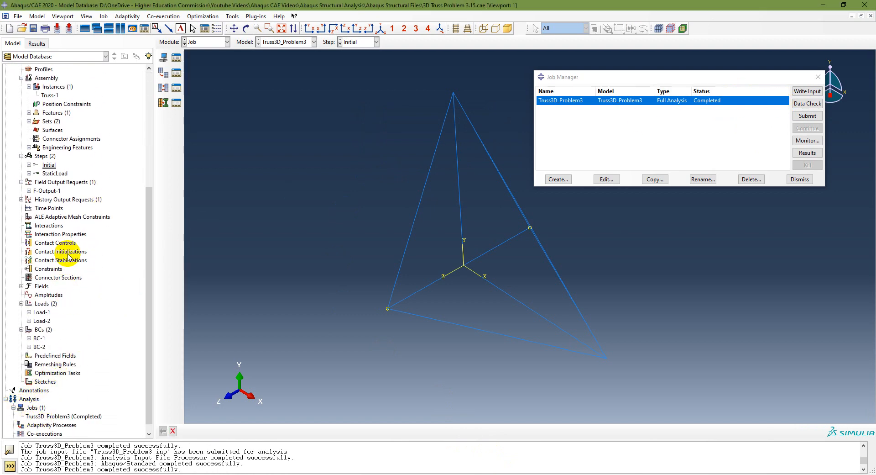
{"action": "left_click", "coordinate": [67, 417]}
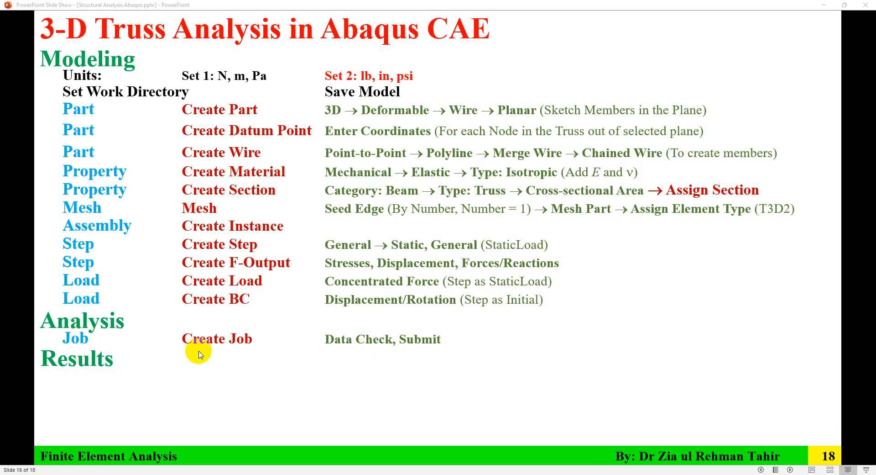
Consult the Results section of the truss slide, then return to Abaqus/CAE and open the results of job Truss3D_Problem3.
{"action": "left_click", "coordinate": [198, 354]}
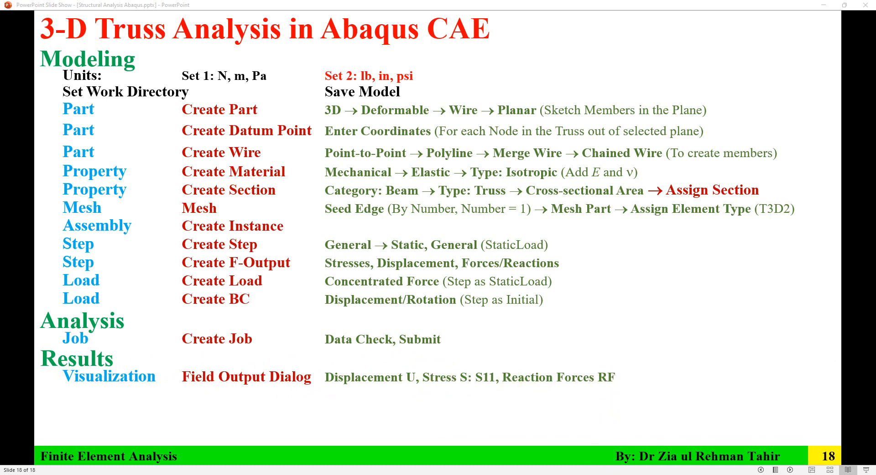
{"action": "left_click", "coordinate": [612, 474]}
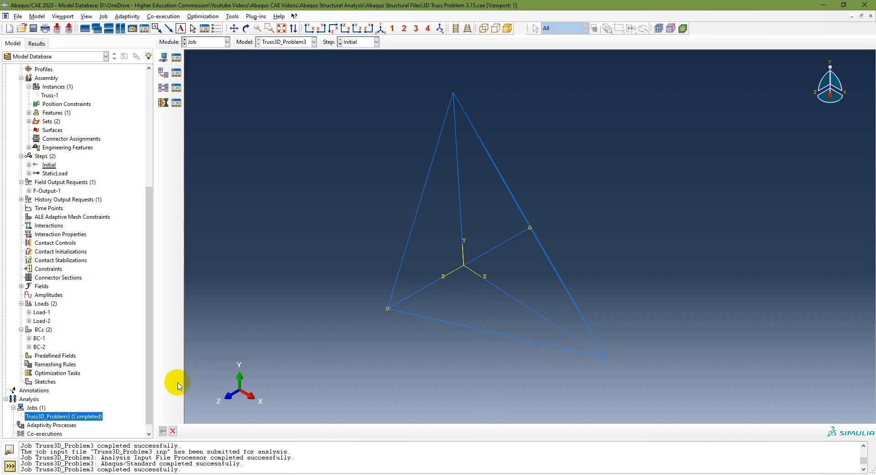
{"action": "left_click", "coordinate": [176, 59]}
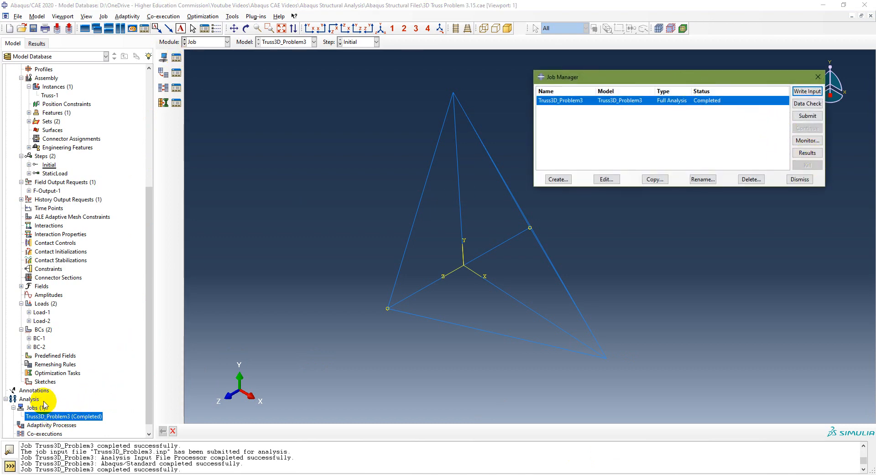
{"action": "right_click", "coordinate": [63, 418]}
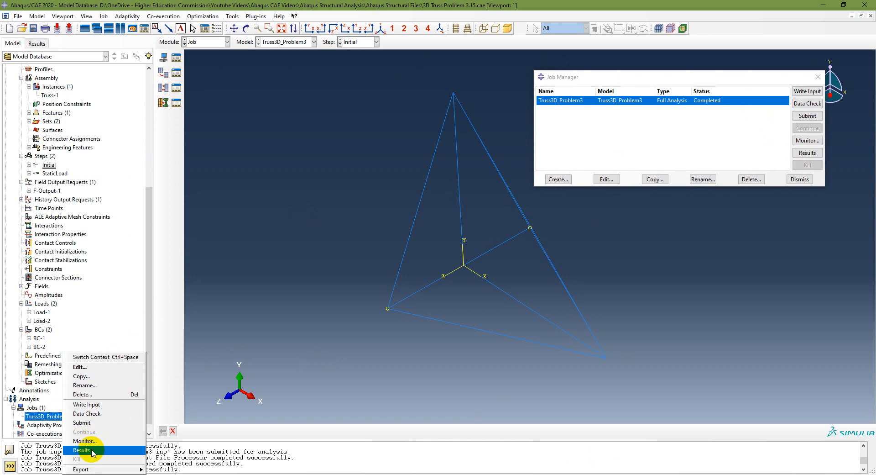
{"action": "left_click", "coordinate": [808, 154]}
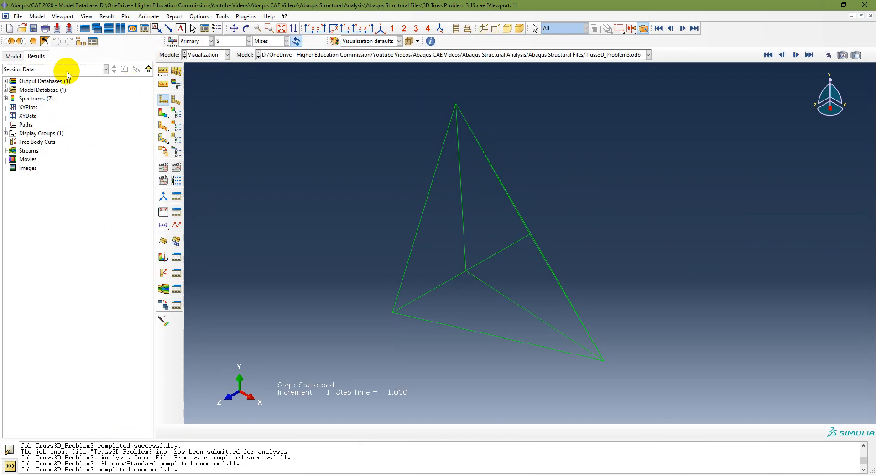
Expand the session's output databases and open Truss3D_Problem3.odb as a read-only output database from the Abaqus Structural Files folder.
{"action": "left_click", "coordinate": [6, 81]}
{"action": "left_click", "coordinate": [56, 89]}
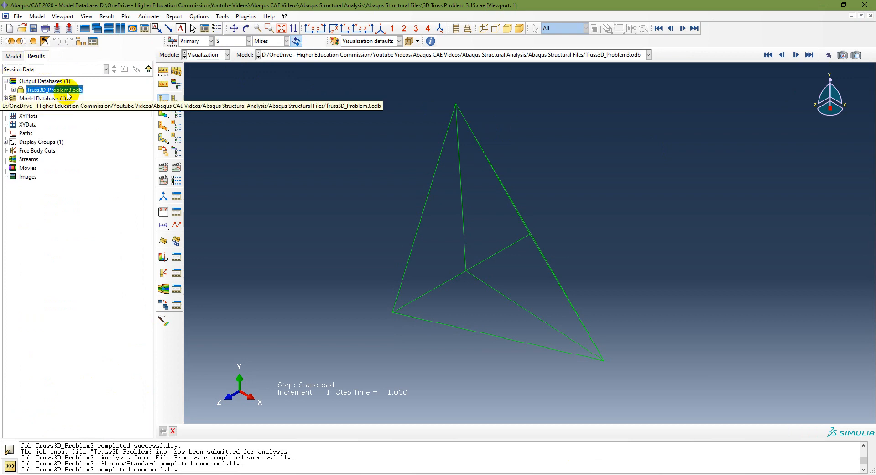
{"action": "left_click", "coordinate": [18, 16]}
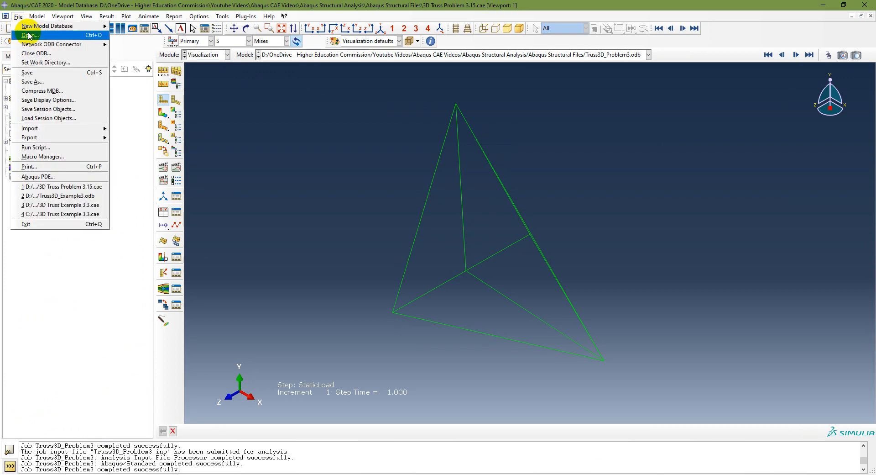
{"action": "left_click", "coordinate": [32, 33]}
{"action": "left_click", "coordinate": [413, 185]}
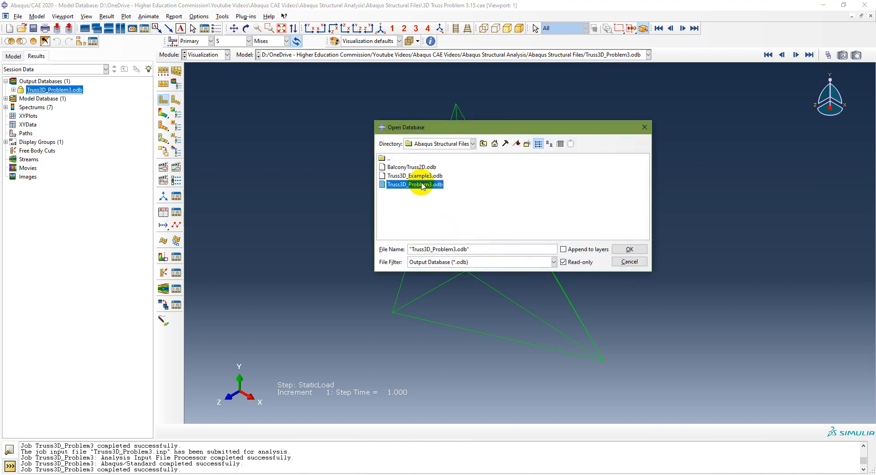
{"action": "left_click", "coordinate": [629, 249]}
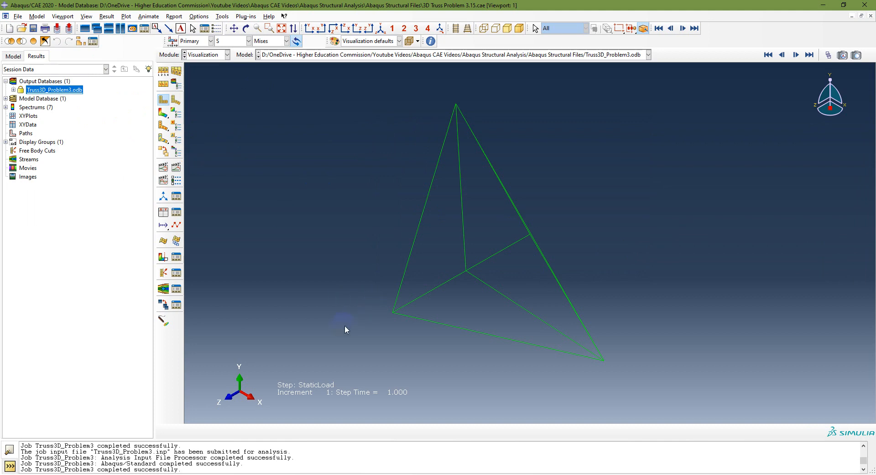
Plot the truss's deformed shape, then display S, Mises stress contours on the deformed shape.
{"action": "left_click", "coordinate": [177, 99]}
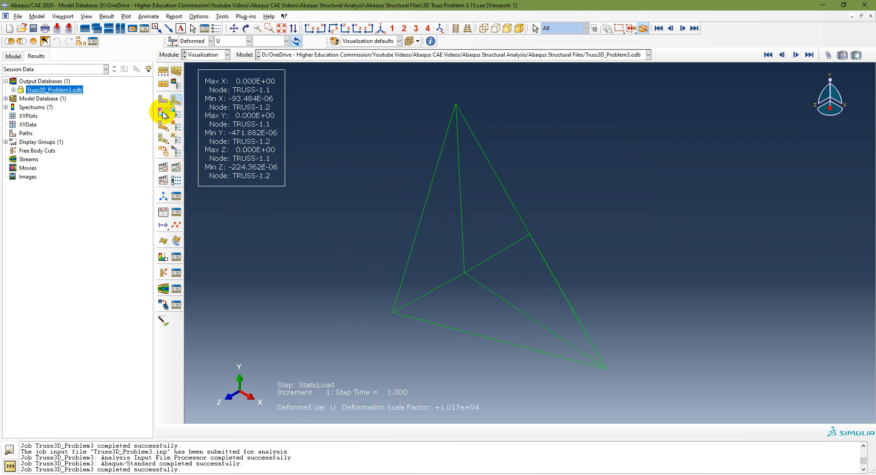
{"action": "left_click", "coordinate": [163, 112]}
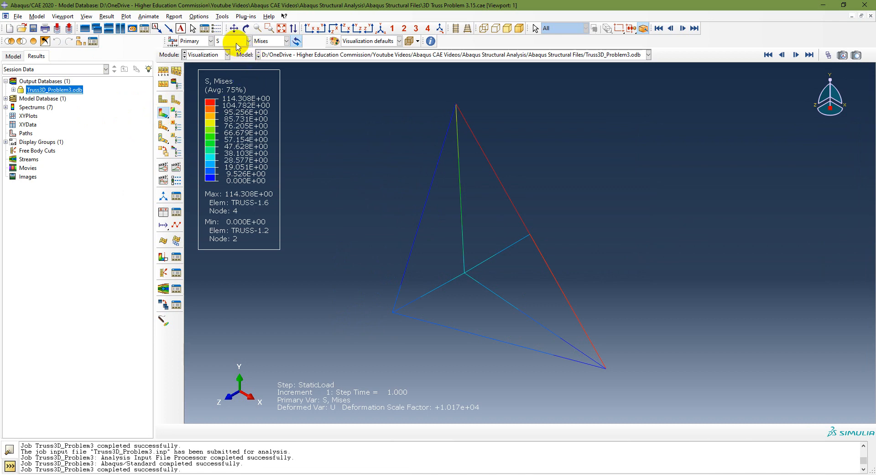
Contour the displacement magnitude U on the deformed truss and render the beam profiles at scale factor 1.
{"action": "left_click", "coordinate": [237, 41]}
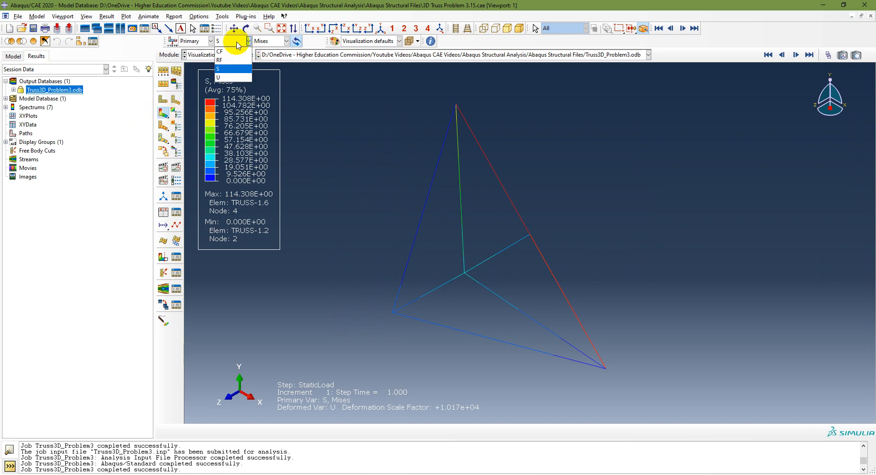
{"action": "left_click", "coordinate": [232, 74]}
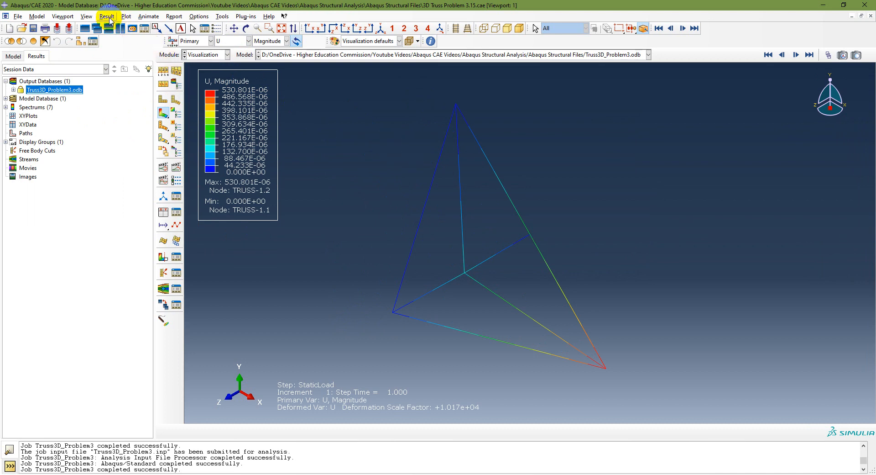
{"action": "left_click", "coordinate": [86, 16]}
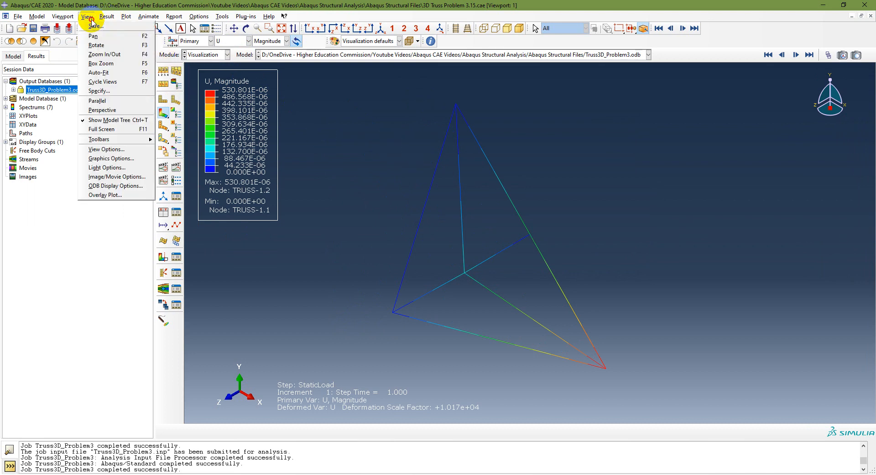
{"action": "left_click", "coordinate": [113, 187]}
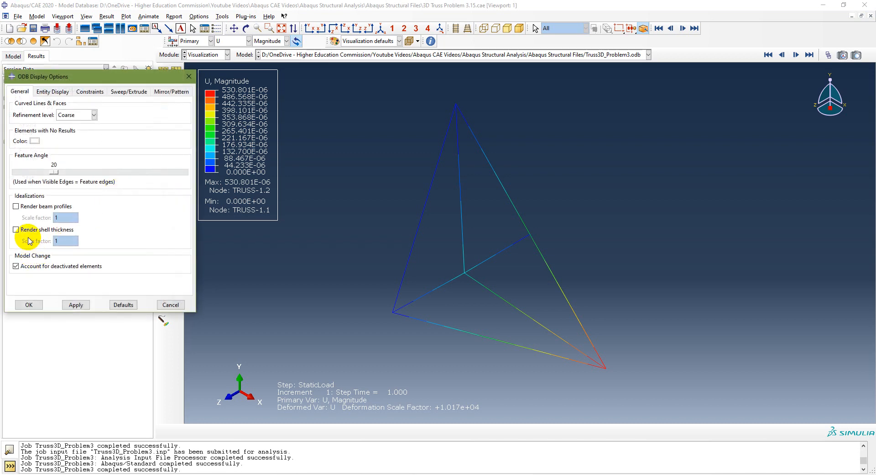
{"action": "left_click", "coordinate": [16, 206]}
{"action": "left_click", "coordinate": [76, 305]}
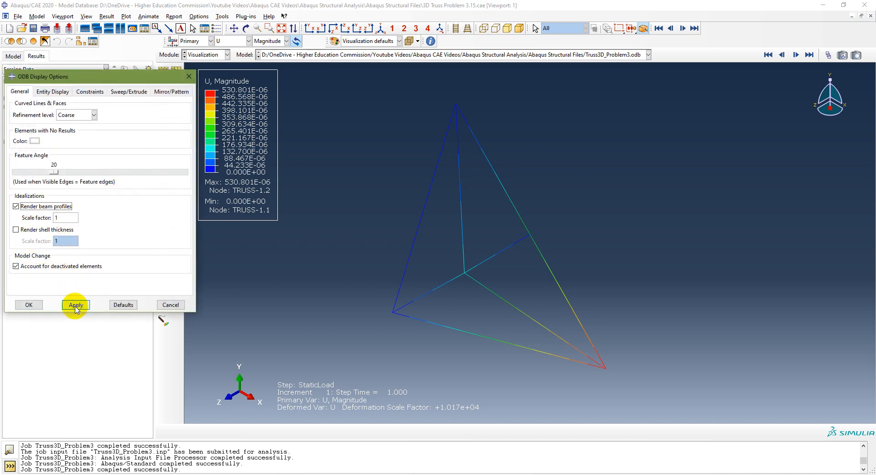
{"action": "left_click", "coordinate": [29, 304]}
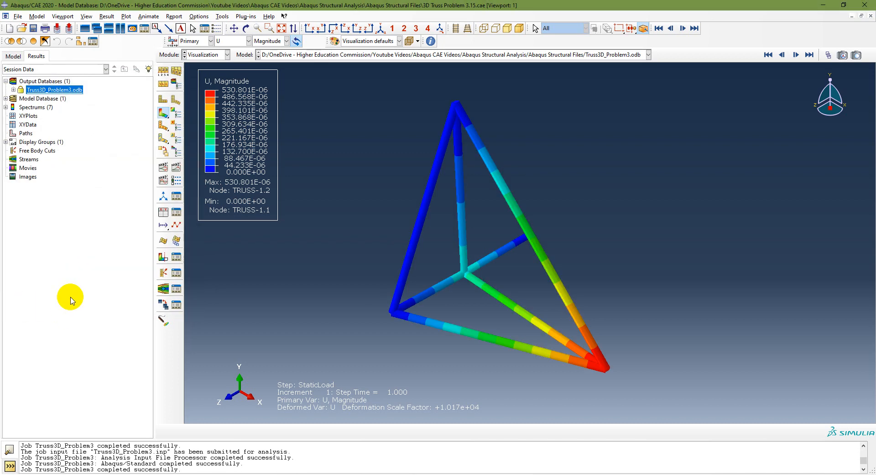
View the displacement components U1, U2 and U3 one after another as contours on the truss.
{"action": "left_click", "coordinate": [86, 16]}
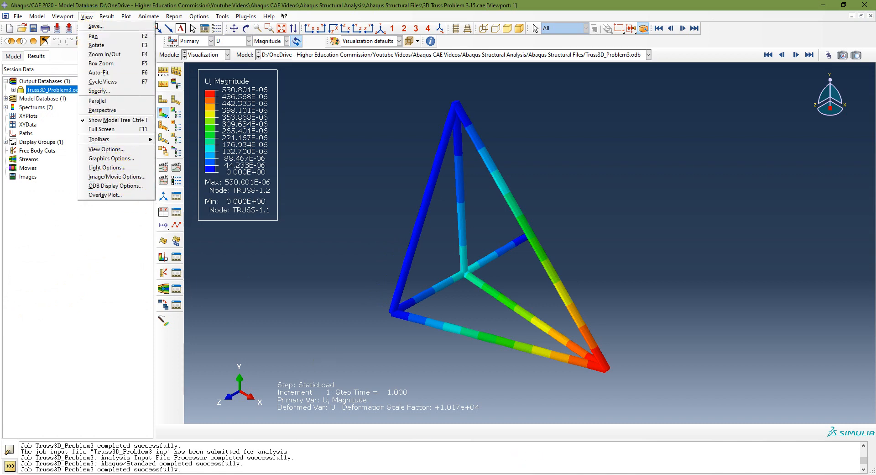
{"action": "key", "text": "Escape"}
{"action": "left_click", "coordinate": [246, 28]}
{"action": "left_click_drag", "start_coordinate": [479, 190], "coordinate": [374, 165]}
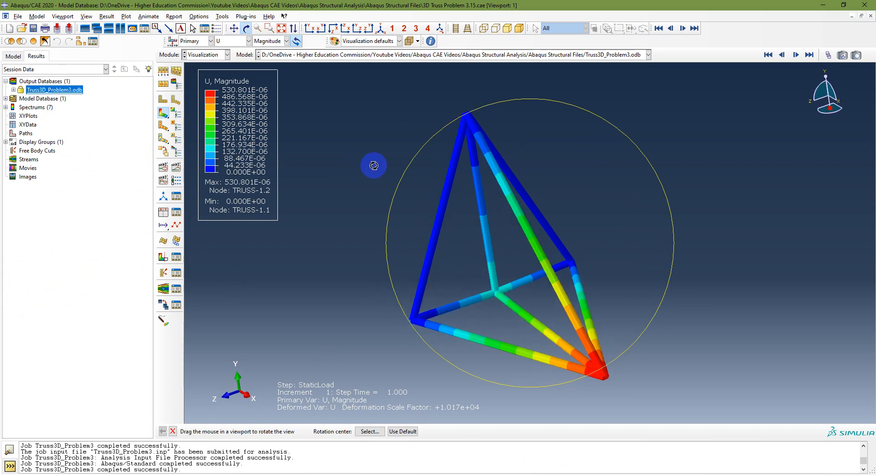
{"action": "left_click", "coordinate": [273, 43]}
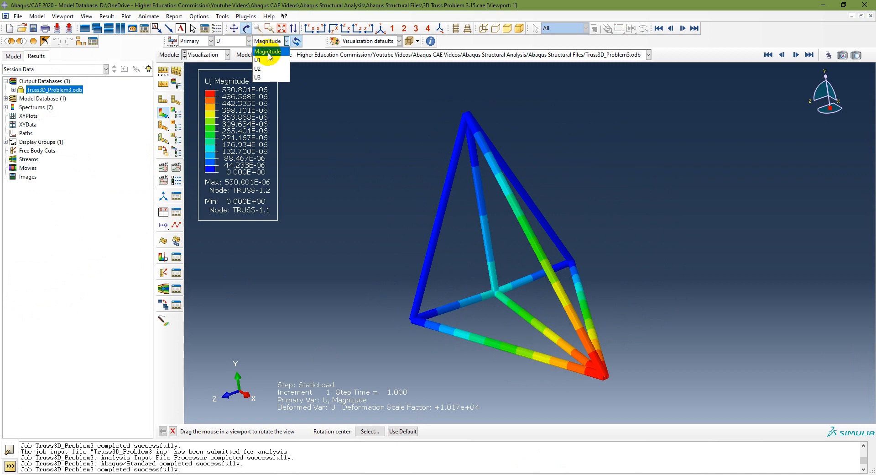
{"action": "left_click", "coordinate": [272, 60]}
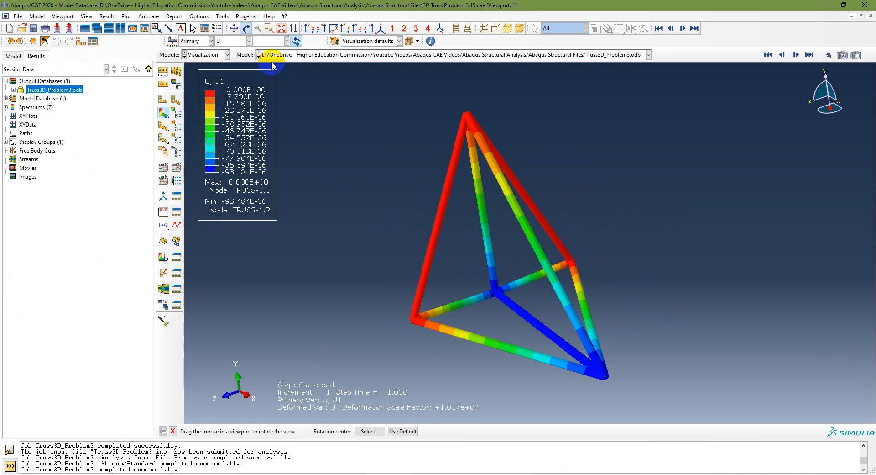
{"action": "left_click", "coordinate": [273, 41]}
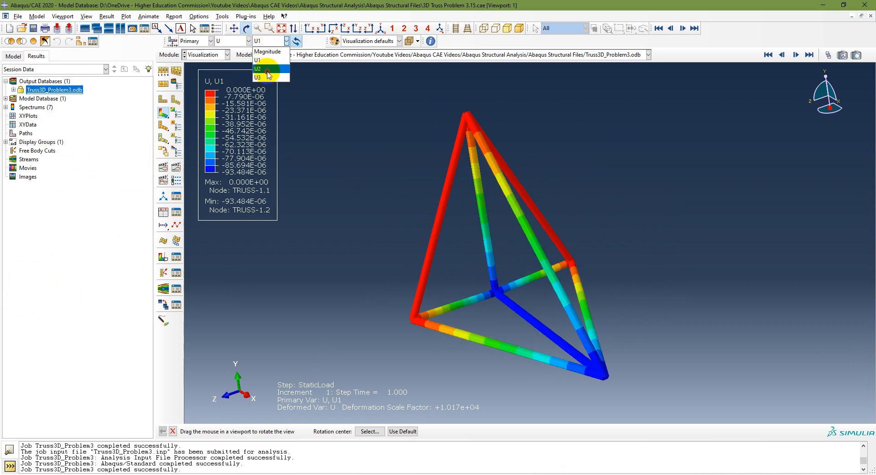
{"action": "left_click", "coordinate": [267, 70]}
{"action": "left_click", "coordinate": [276, 40]}
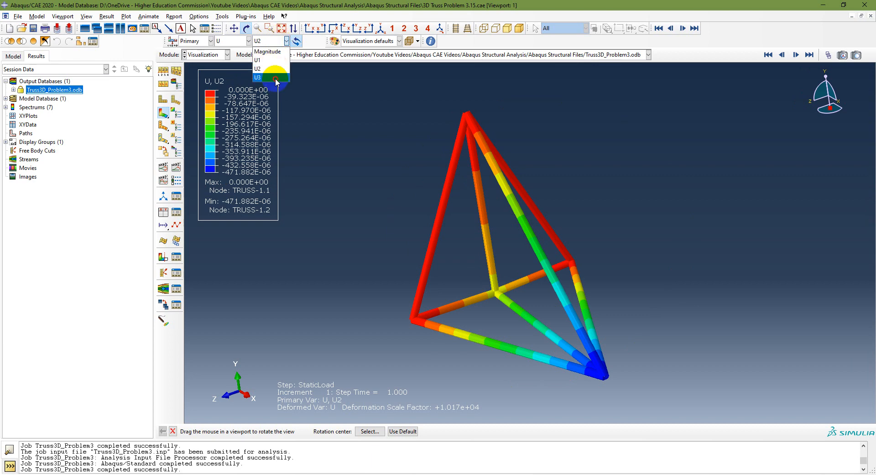
{"action": "left_click", "coordinate": [272, 77]}
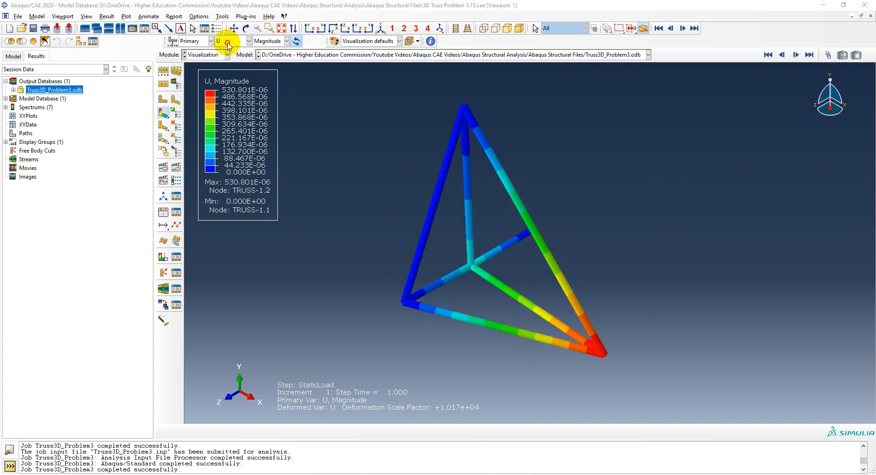
Display the axial stress component S11 as contours and inspect the truss members from another angle.
{"action": "left_click", "coordinate": [228, 42]}
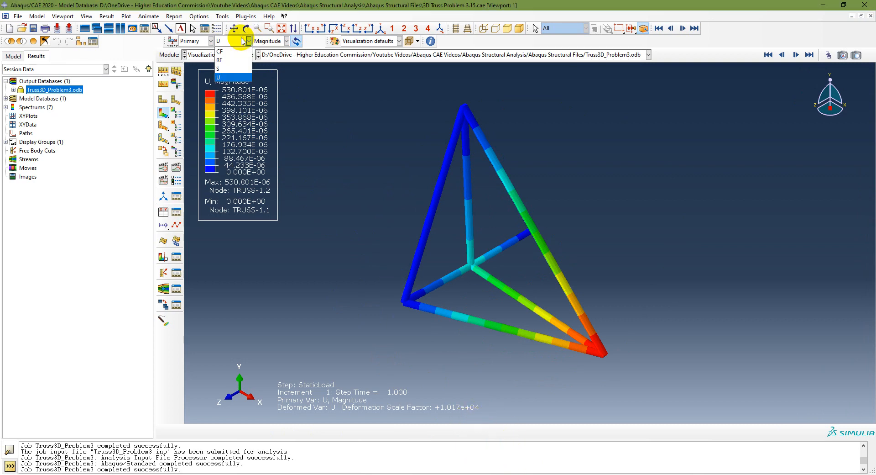
{"action": "left_click", "coordinate": [223, 69]}
{"action": "left_click", "coordinate": [266, 42]}
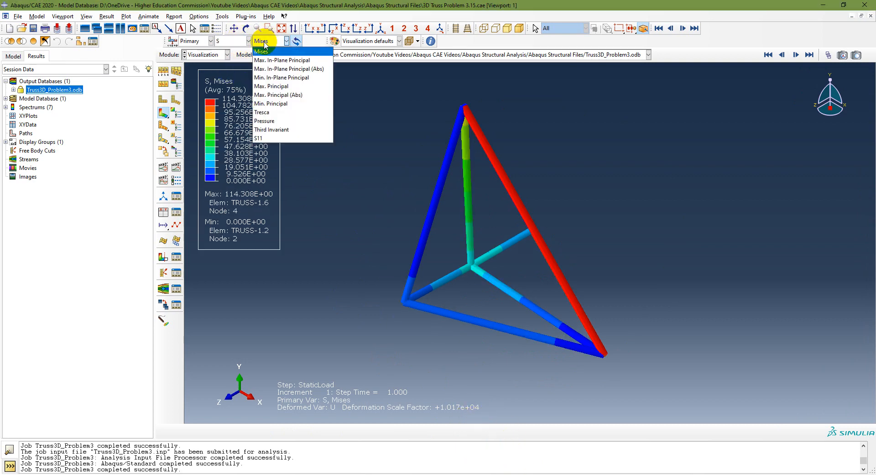
{"action": "left_click", "coordinate": [281, 138]}
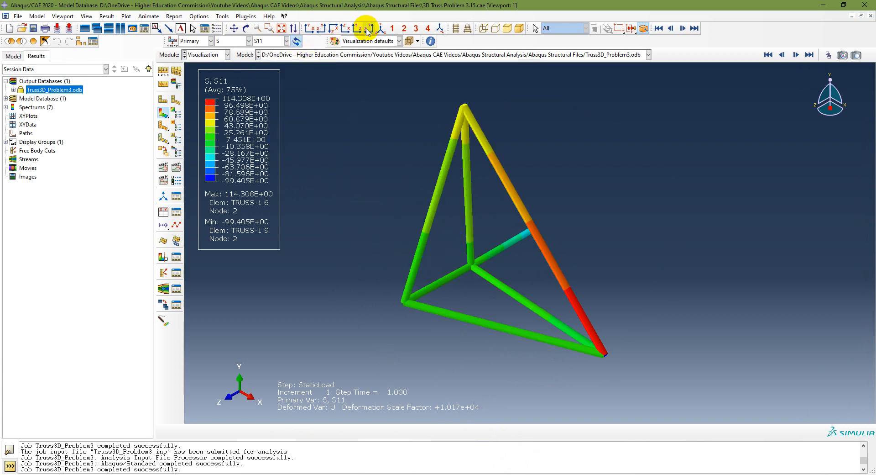
{"action": "left_click", "coordinate": [246, 28]}
{"action": "left_click_drag", "start_coordinate": [484, 265], "coordinate": [455, 252]}
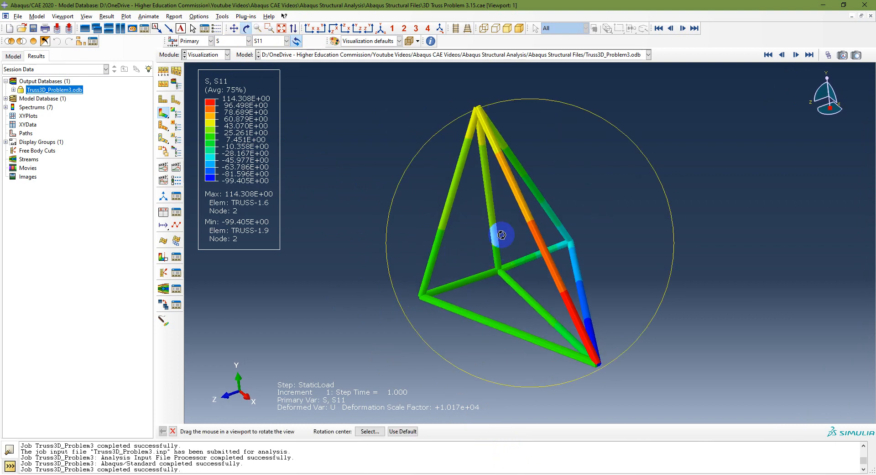
Display the reaction force magnitude RF as contours and inspect the truss supports from another angle.
{"action": "left_click", "coordinate": [248, 41]}
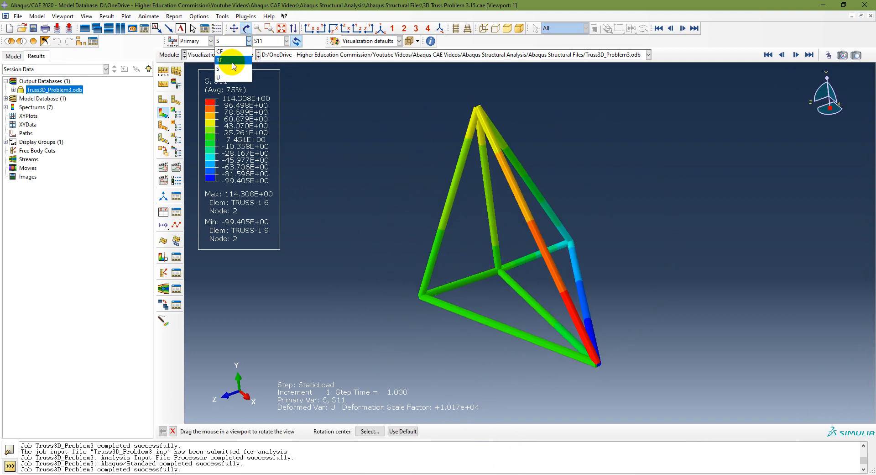
{"action": "left_click", "coordinate": [228, 57]}
{"action": "left_click_drag", "start_coordinate": [478, 305], "coordinate": [424, 186]}
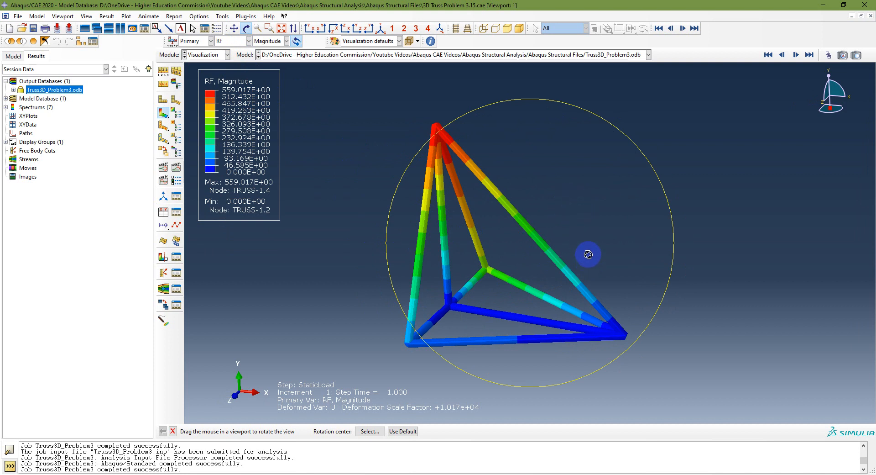
{"action": "left_click", "coordinate": [520, 474]}
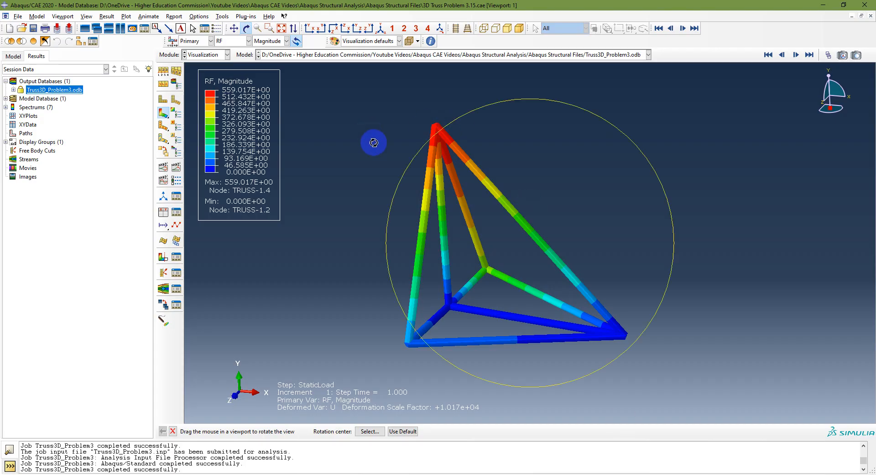
Switch the contour plot from reaction forces back to displacement magnitude U and end view rotation.
{"action": "left_click", "coordinate": [232, 41]}
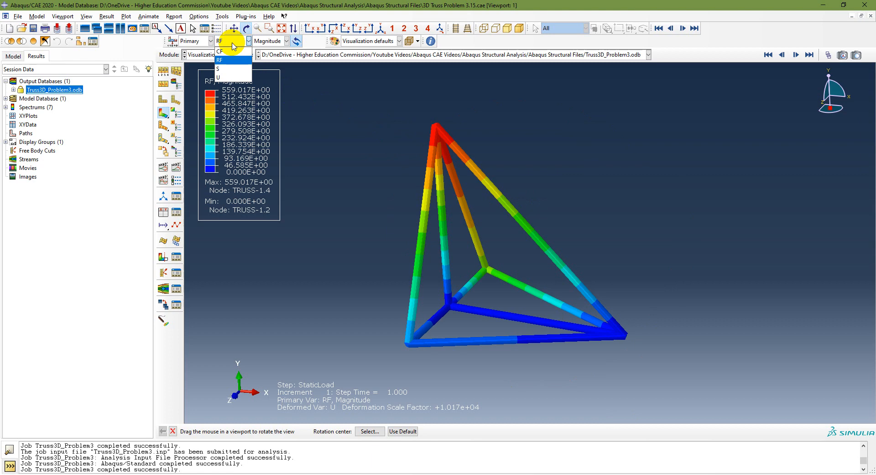
{"action": "left_click", "coordinate": [223, 77]}
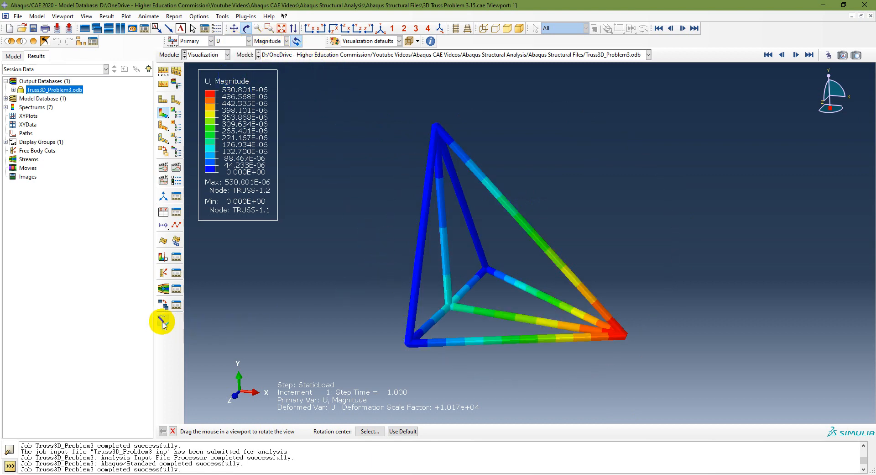
{"action": "left_click", "coordinate": [174, 432]}
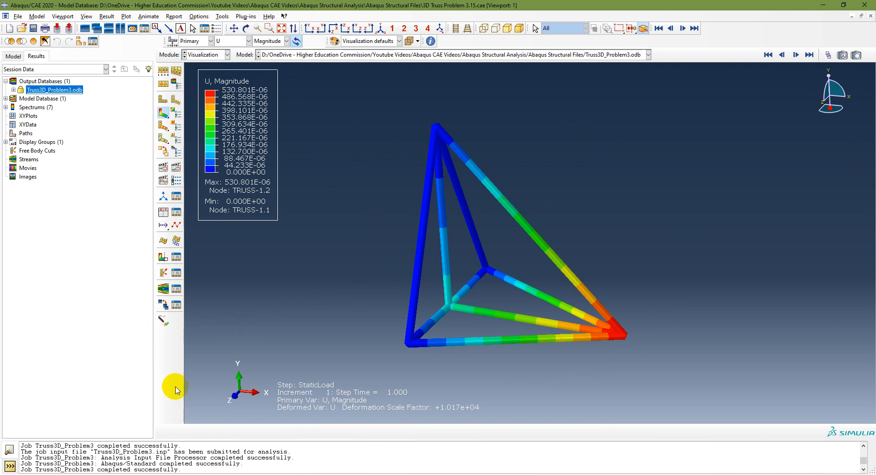
Probe all U components at the nodes of display group All and annotate the values in the viewport.
{"action": "left_click", "coordinate": [164, 321]}
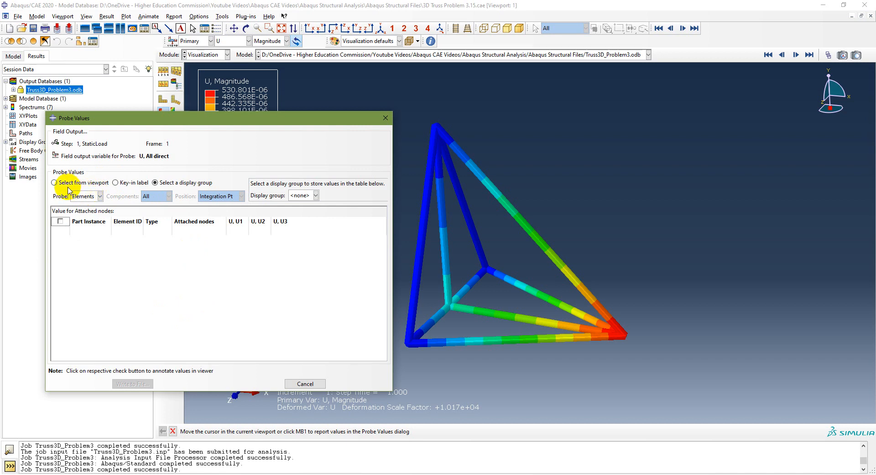
{"action": "left_click", "coordinate": [89, 208]}
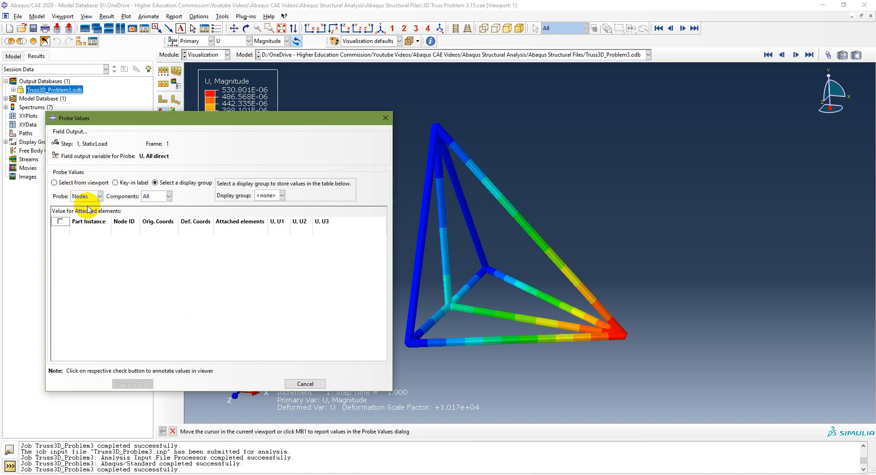
{"action": "left_click", "coordinate": [160, 196]}
{"action": "left_click", "coordinate": [147, 215]}
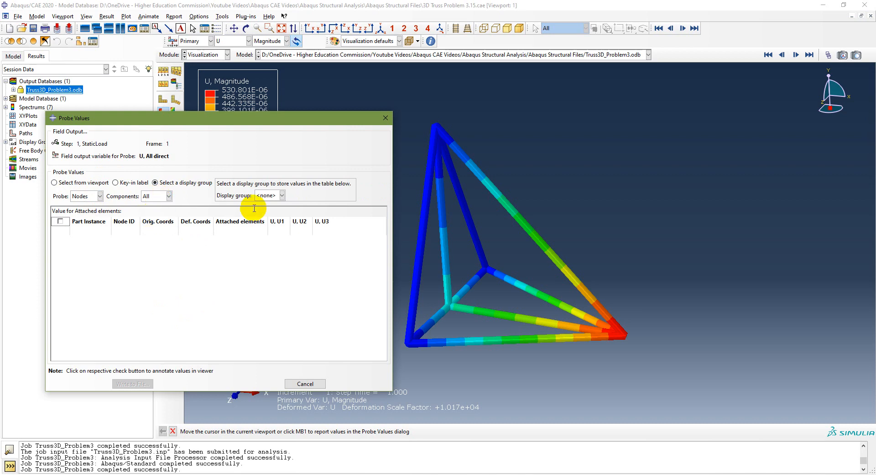
{"action": "left_click", "coordinate": [279, 195]}
{"action": "left_click", "coordinate": [268, 213]}
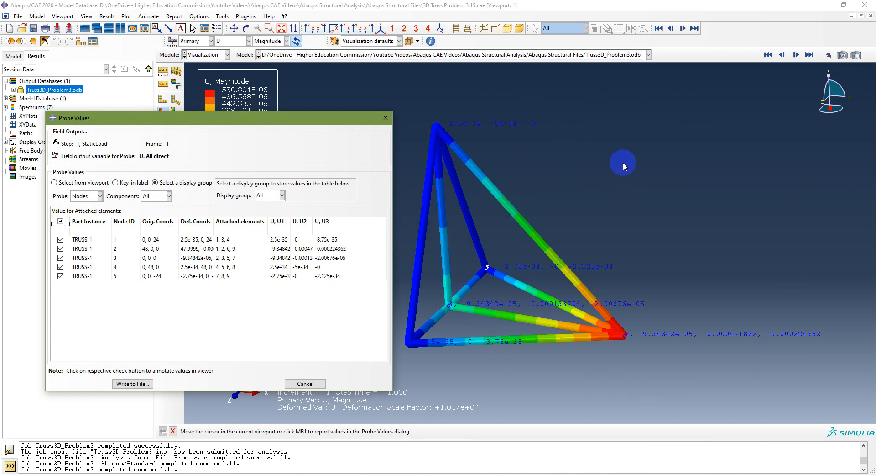
Set the viewport background to solid white in the graphics options.
{"action": "left_click", "coordinate": [86, 16]}
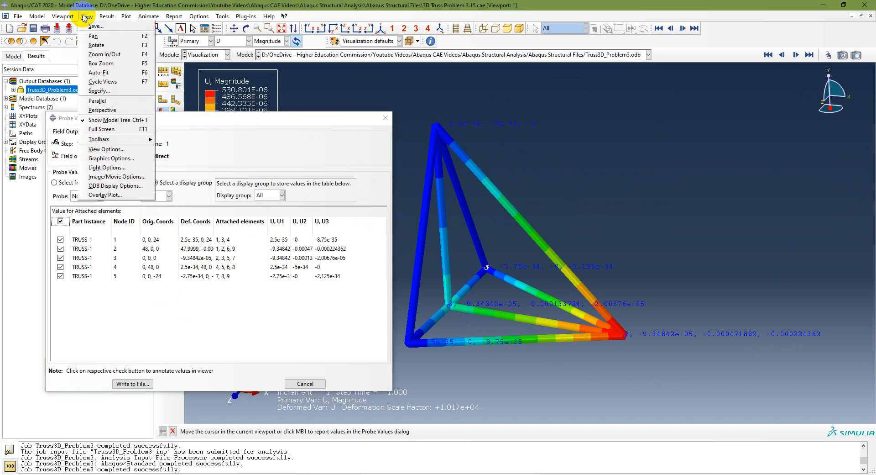
{"action": "left_click", "coordinate": [110, 158]}
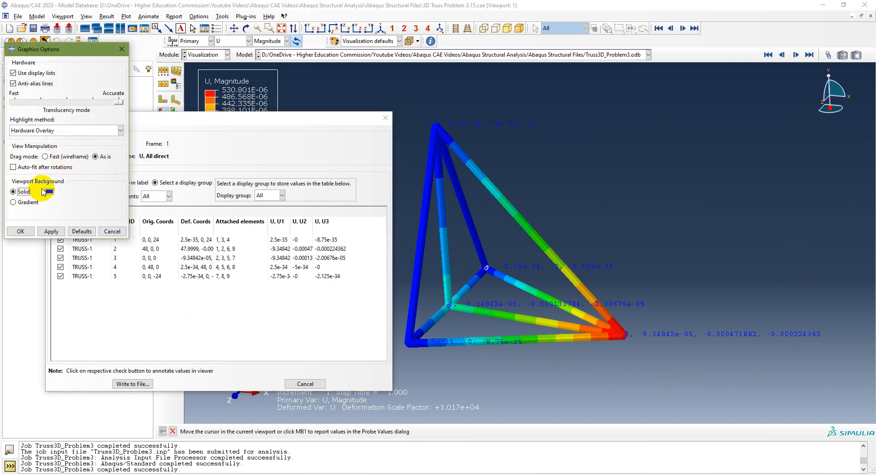
{"action": "left_click", "coordinate": [49, 192]}
{"action": "left_click", "coordinate": [18, 222]}
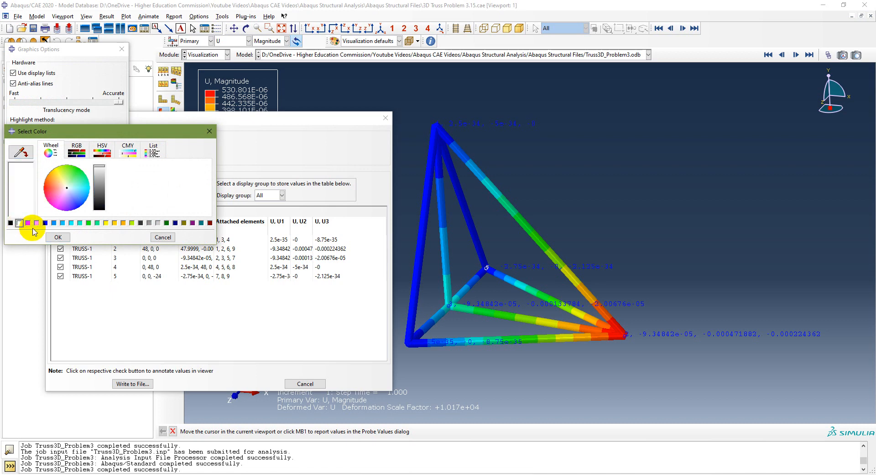
{"action": "left_click", "coordinate": [55, 237]}
{"action": "left_click", "coordinate": [51, 231]}
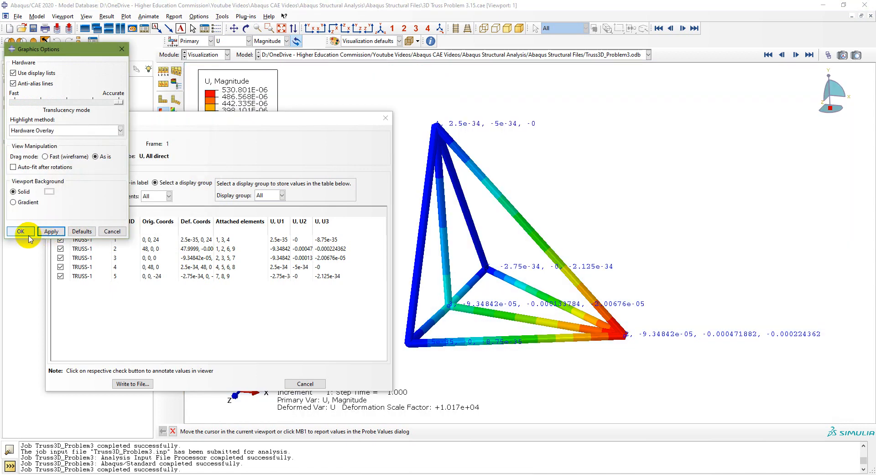
{"action": "left_click", "coordinate": [20, 230]}
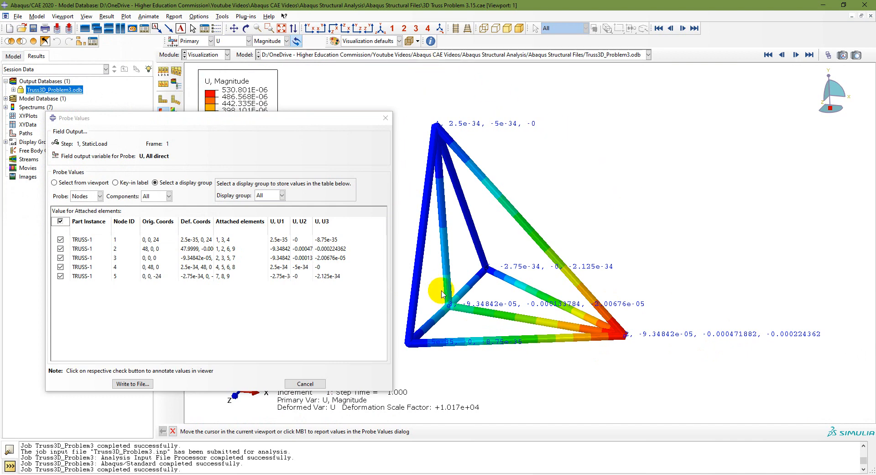
Set the probe annotation font size to 14 points in the common plot options.
{"action": "left_click", "coordinate": [163, 72]}
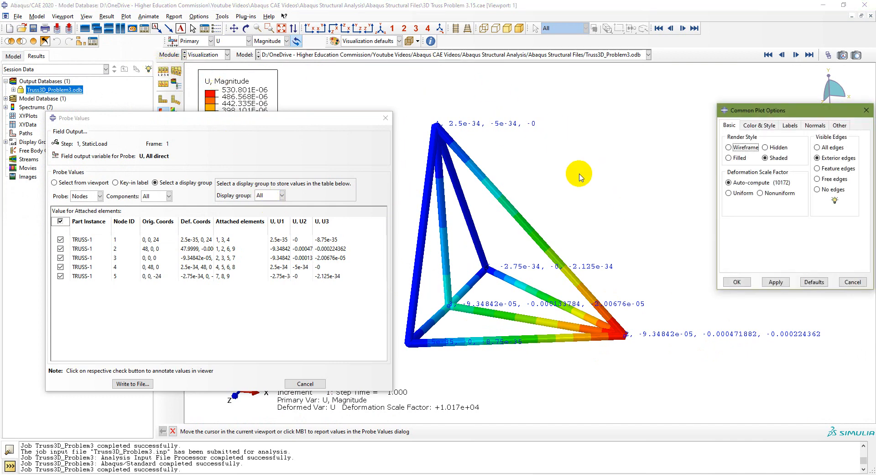
{"action": "left_click", "coordinate": [767, 130]}
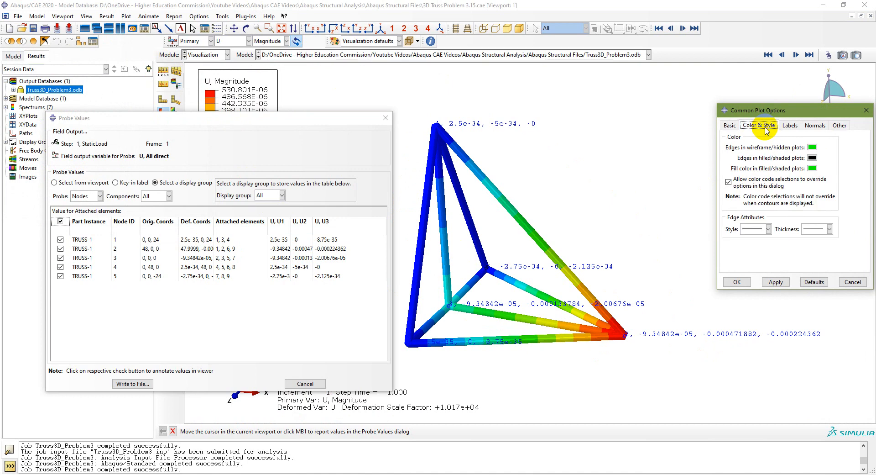
{"action": "left_click", "coordinate": [790, 125]}
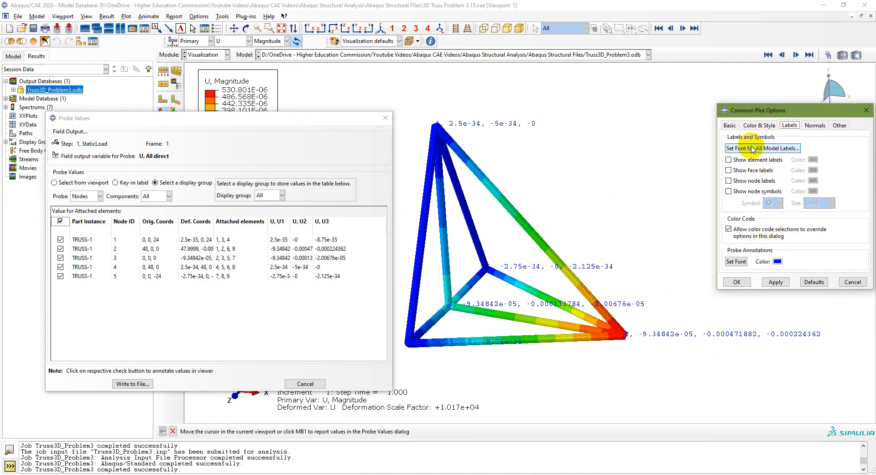
{"action": "left_click", "coordinate": [736, 261]}
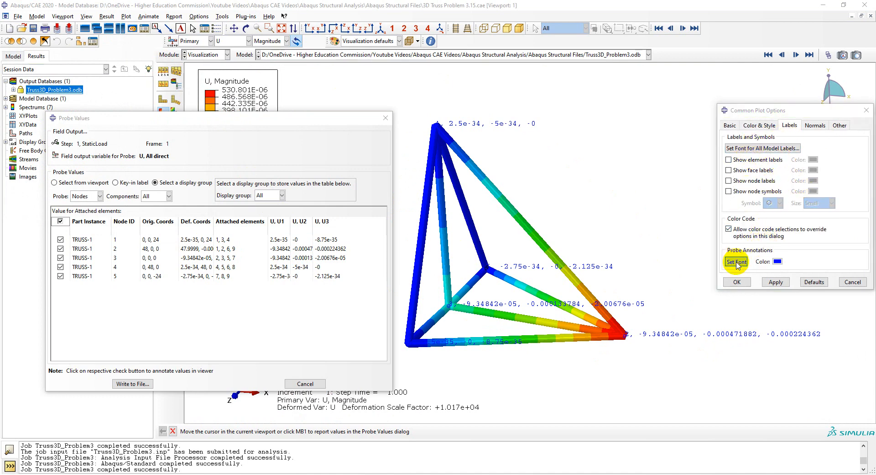
{"action": "left_click", "coordinate": [442, 187]}
{"action": "left_click", "coordinate": [441, 185]}
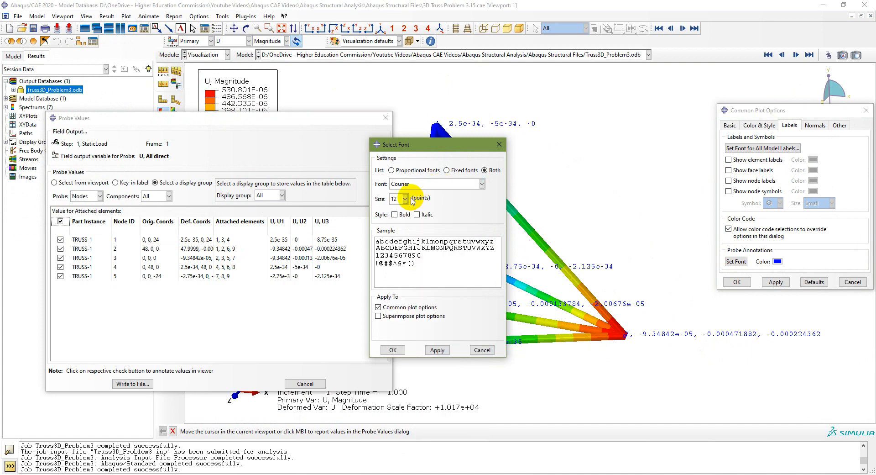
{"action": "left_click", "coordinate": [404, 199]}
{"action": "left_click", "coordinate": [394, 235]}
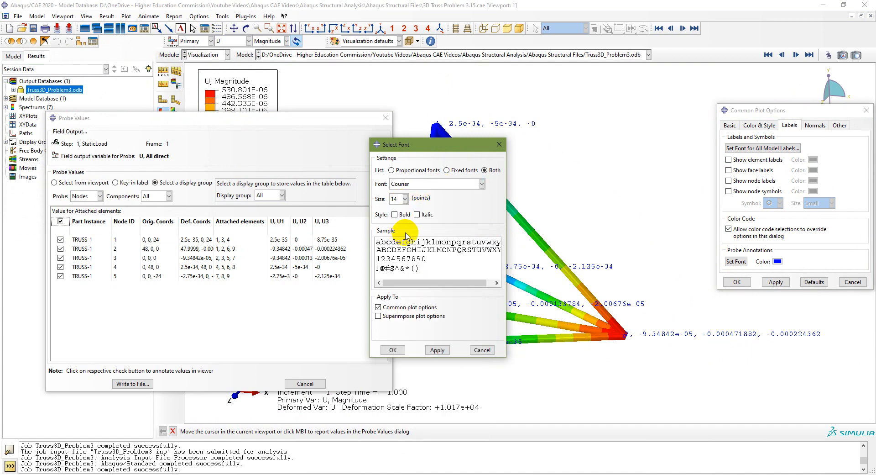
{"action": "left_click", "coordinate": [436, 350]}
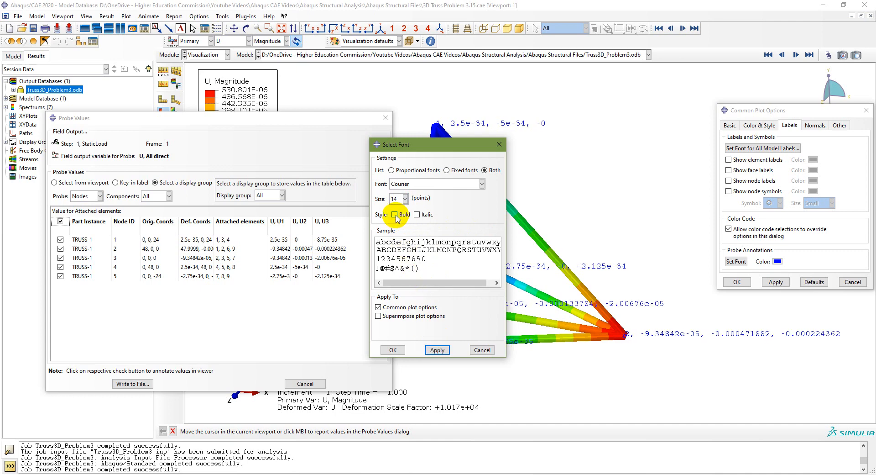
Try bold style on the probe annotations and revert it to regular.
{"action": "left_click", "coordinate": [395, 214]}
{"action": "left_click", "coordinate": [436, 350]}
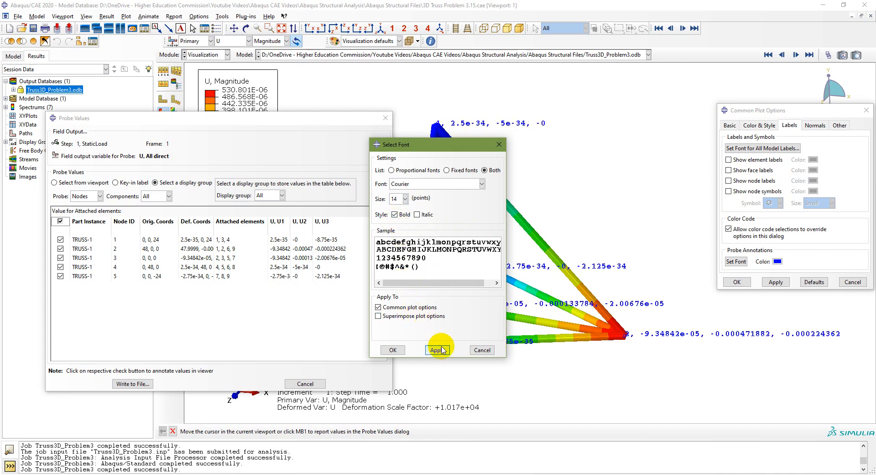
{"action": "left_click", "coordinate": [395, 216]}
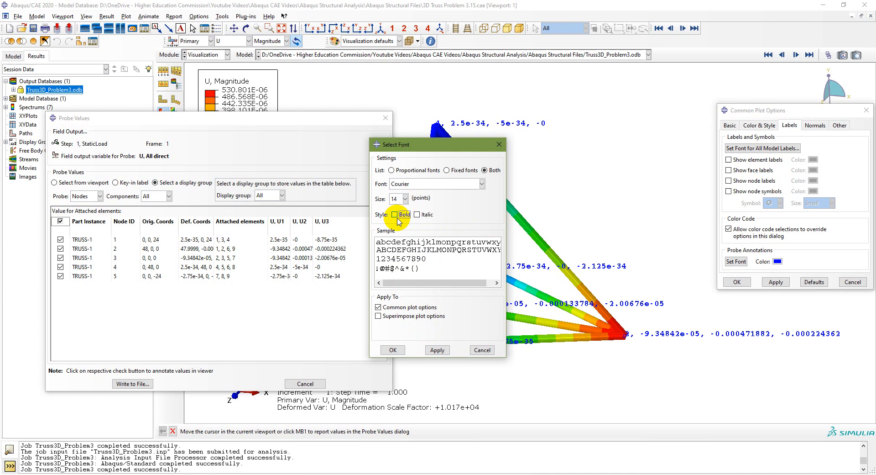
{"action": "left_click", "coordinate": [435, 350]}
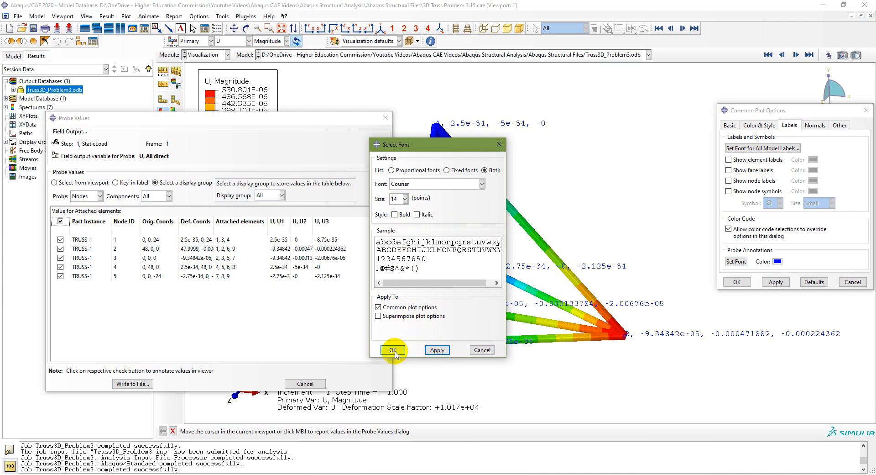
Accept the annotation font settings and show the annotated truss in the isometric view.
{"action": "left_click", "coordinate": [393, 351]}
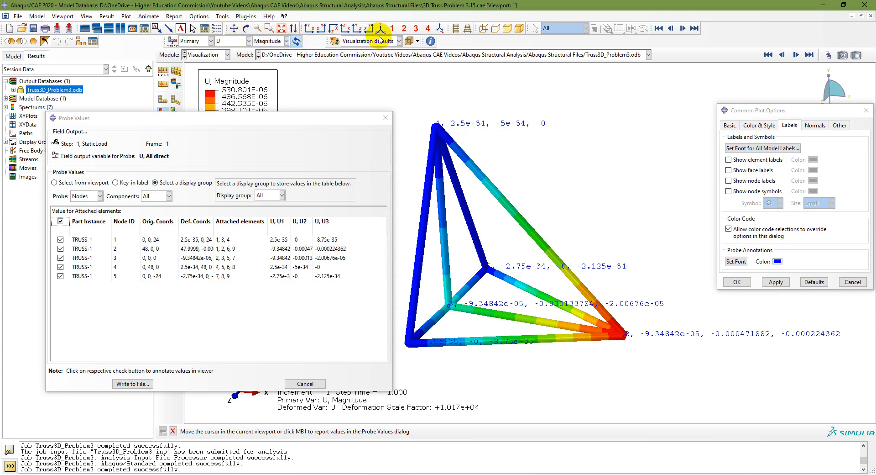
{"action": "left_click", "coordinate": [381, 28]}
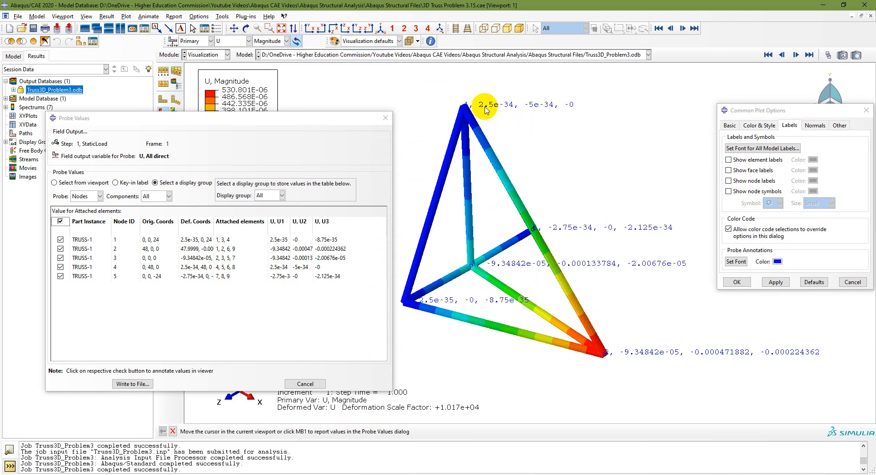
{"action": "scroll", "coordinate": [486, 109], "scroll_direction": "up", "scroll_amount": 2}
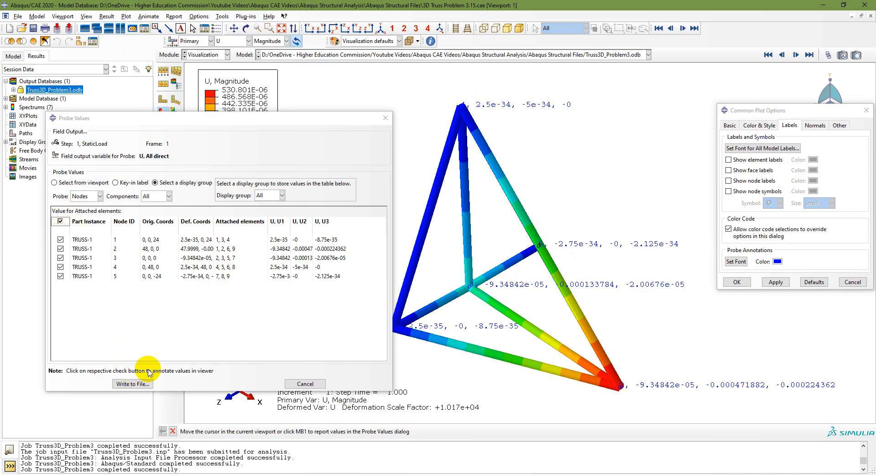
Write the nodal displacement probe values to Truss3D_Problem3.rpt and close the probe, clearing its selected values.
{"action": "left_click", "coordinate": [135, 384]}
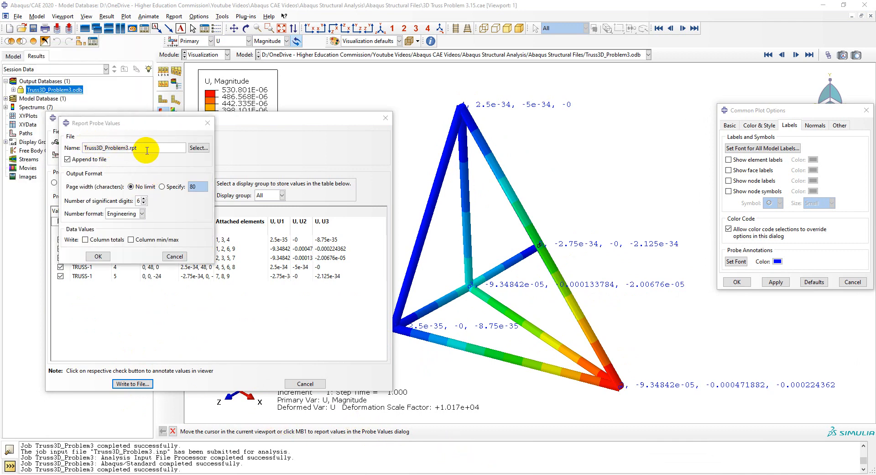
{"action": "left_click", "coordinate": [98, 256]}
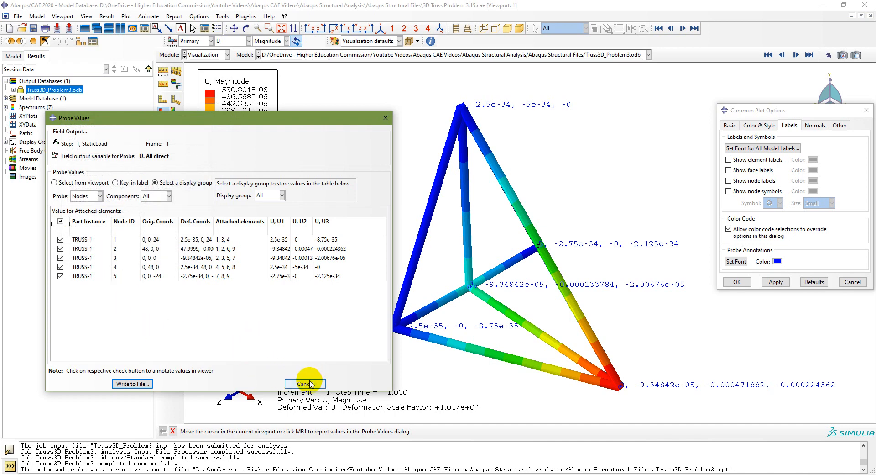
{"action": "left_click", "coordinate": [309, 384]}
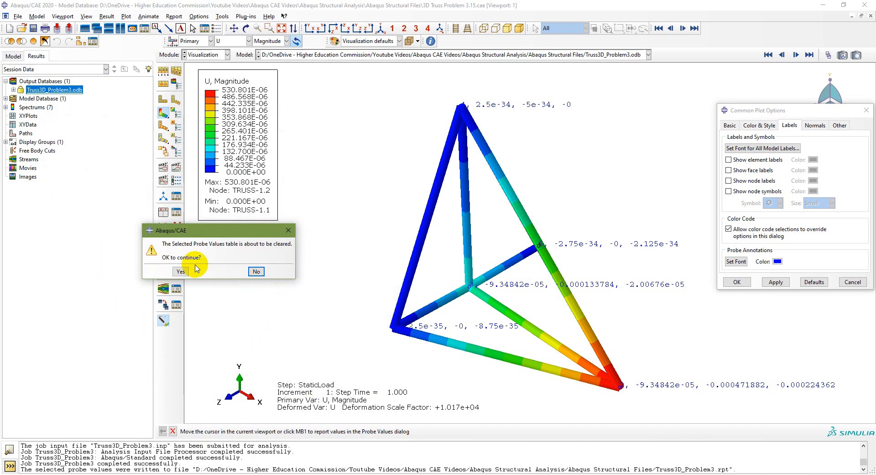
{"action": "left_click", "coordinate": [181, 271]}
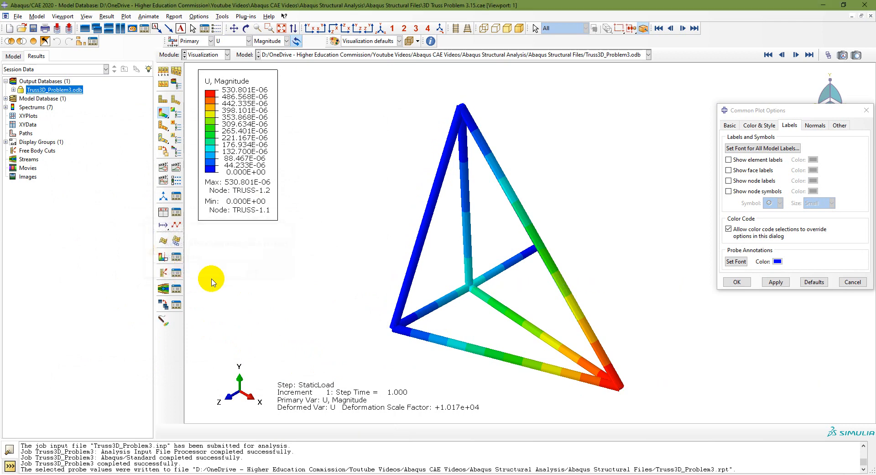
Switch to File Explorer and open Truss3D_Problem3.rpt from the Abaqus Structural Files folder.
{"action": "left_click", "coordinate": [224, 474]}
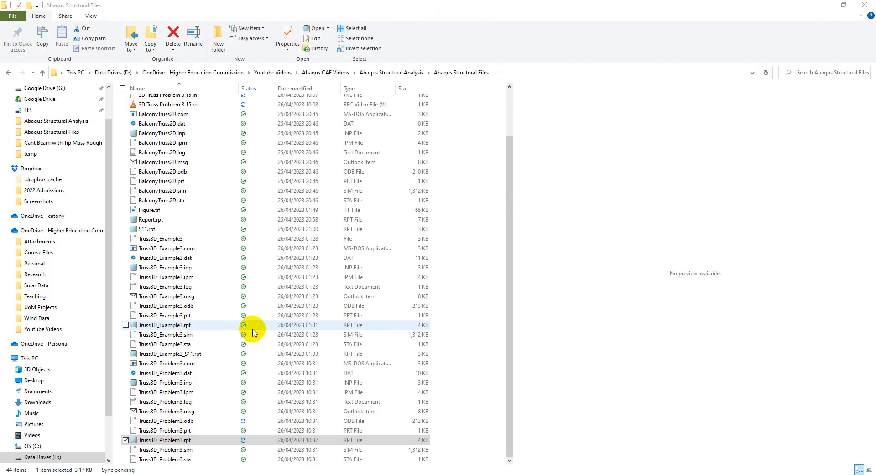
{"action": "double_click", "coordinate": [161, 439]}
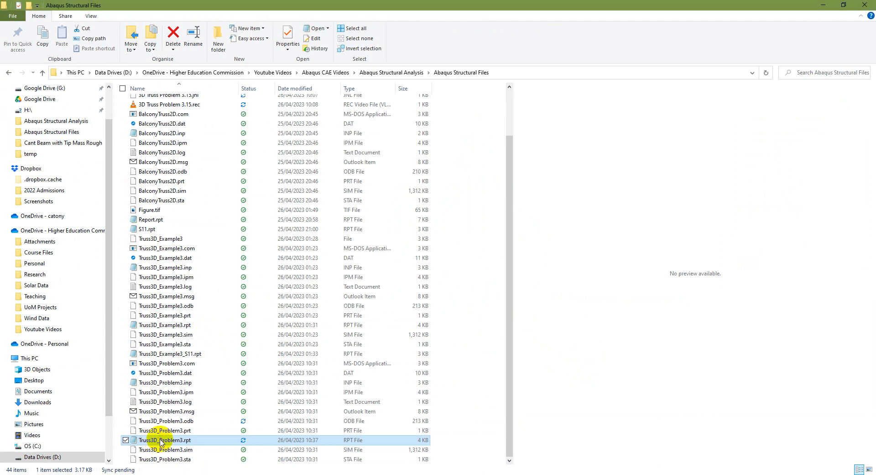
{"action": "left_click", "coordinate": [765, 159]}
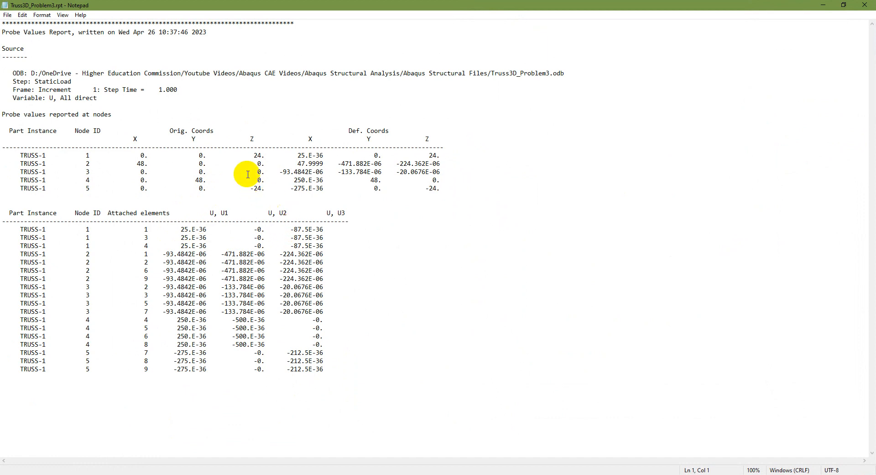
Review the nodal coordinates and the U1, U2 and U3 displacements in the report, and check the workflow slide in PowerPoint.
{"action": "left_click_drag", "start_coordinate": [17, 155], "coordinate": [446, 194]}
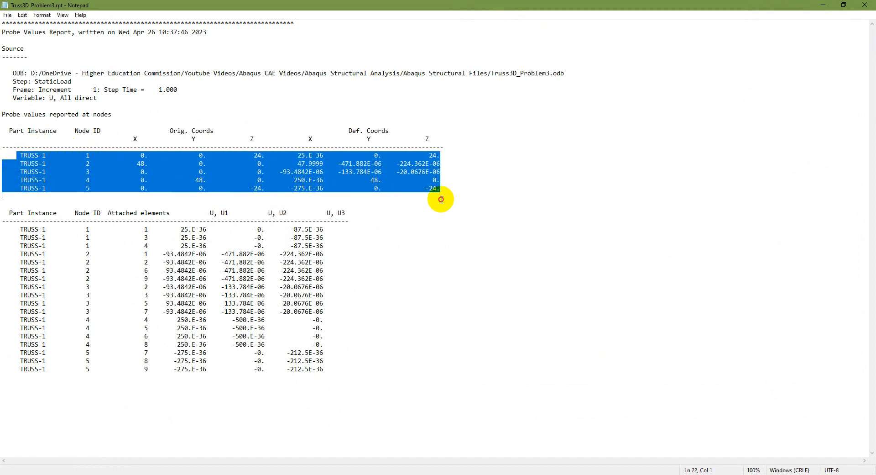
{"action": "left_click", "coordinate": [410, 172]}
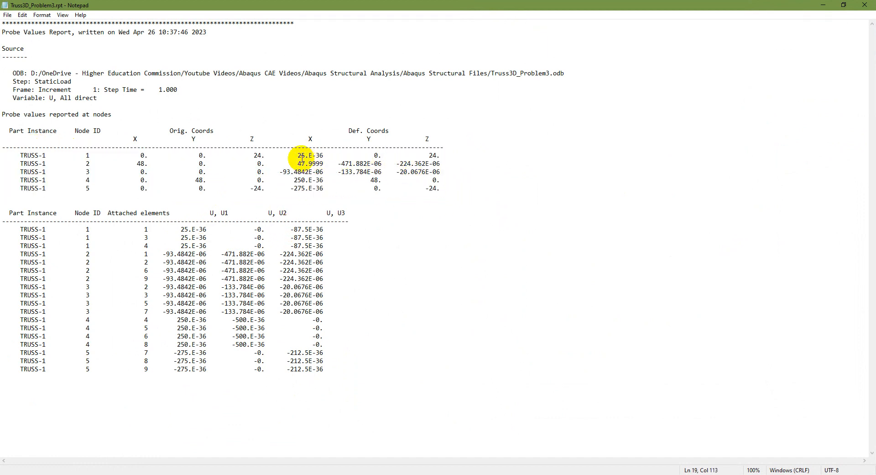
{"action": "left_click_drag", "start_coordinate": [291, 155], "coordinate": [436, 195]}
{"action": "left_click", "coordinate": [403, 181]}
{"action": "left_click_drag", "start_coordinate": [295, 156], "coordinate": [448, 180]}
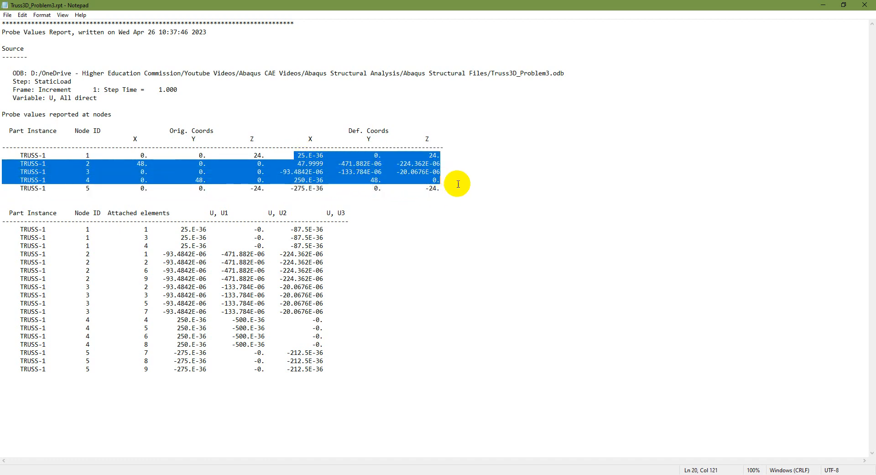
{"action": "left_click_drag", "start_coordinate": [219, 226], "coordinate": [327, 371]}
{"action": "left_click", "coordinate": [196, 238]}
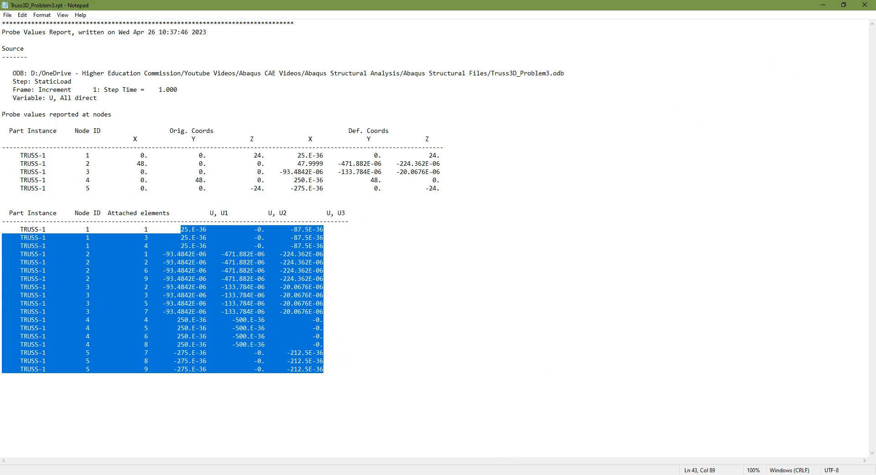
{"action": "key", "text": "alt+Tab"}
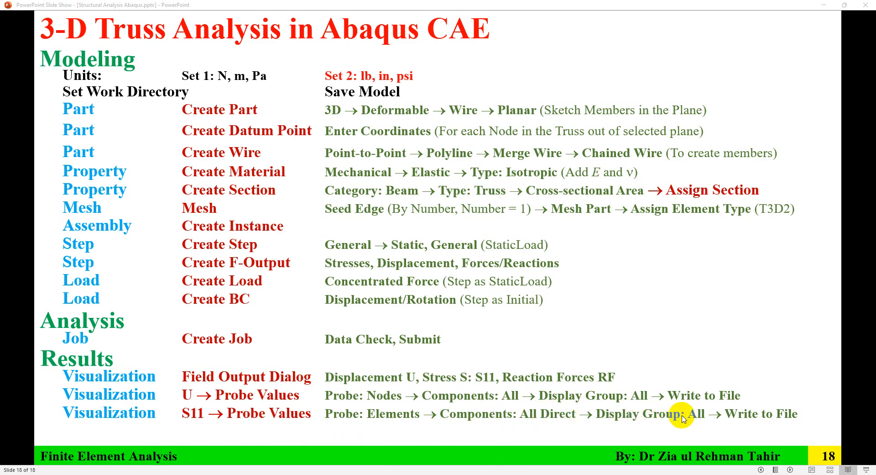
Switch back to Abaqus/CAE, contour the truss by stress component S11 and dismiss the common plot options.
{"action": "left_click", "coordinate": [625, 474]}
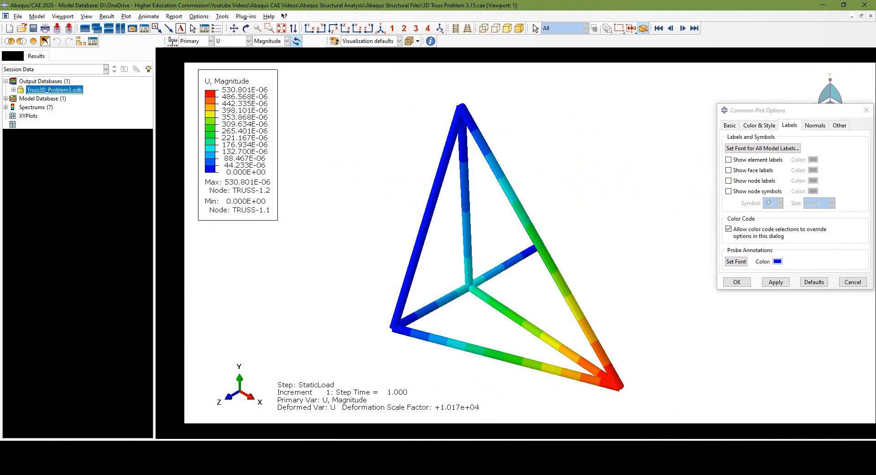
{"action": "left_click", "coordinate": [238, 43]}
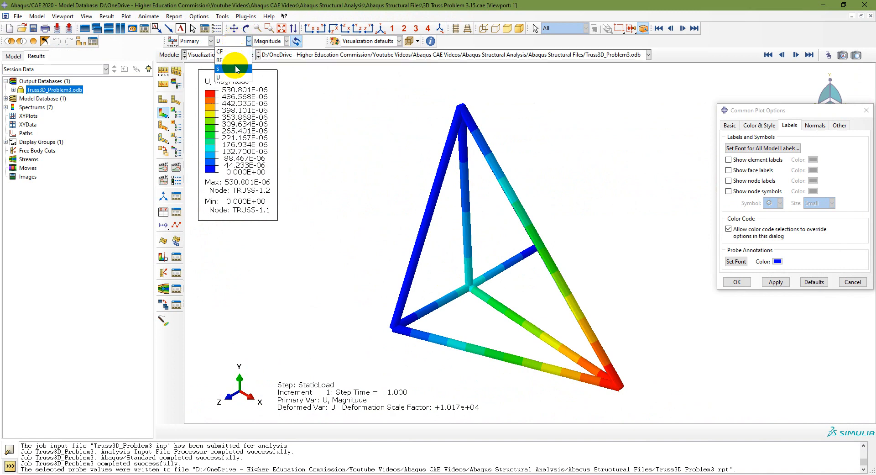
{"action": "left_click", "coordinate": [235, 68]}
{"action": "left_click", "coordinate": [275, 42]}
{"action": "left_click", "coordinate": [285, 137]}
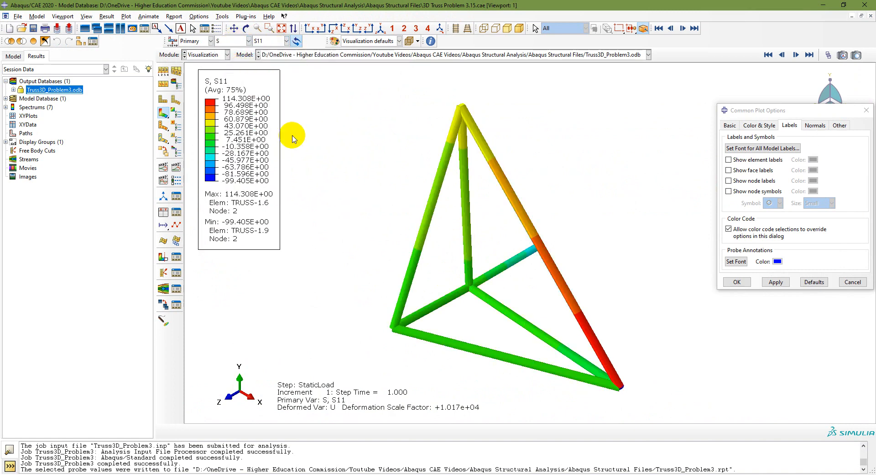
{"action": "left_click", "coordinate": [854, 283]}
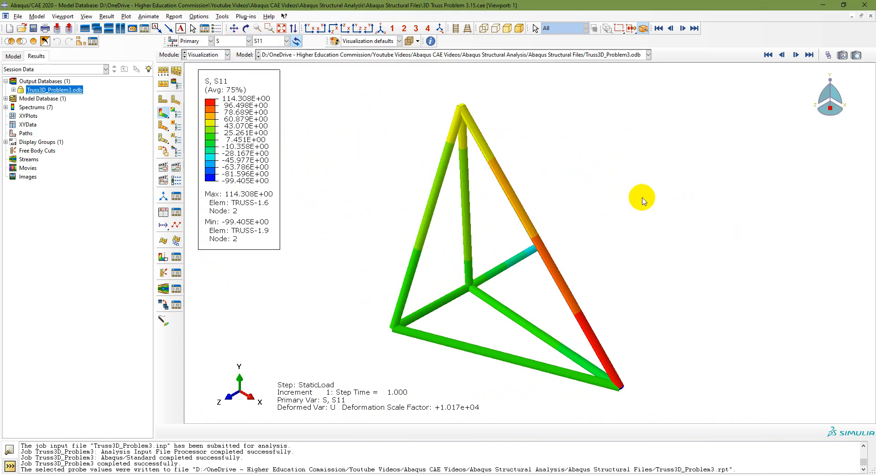
Probe all direct S components at the integration points of elements in display group All and annotate every value in the viewport.
{"action": "left_click", "coordinate": [165, 320]}
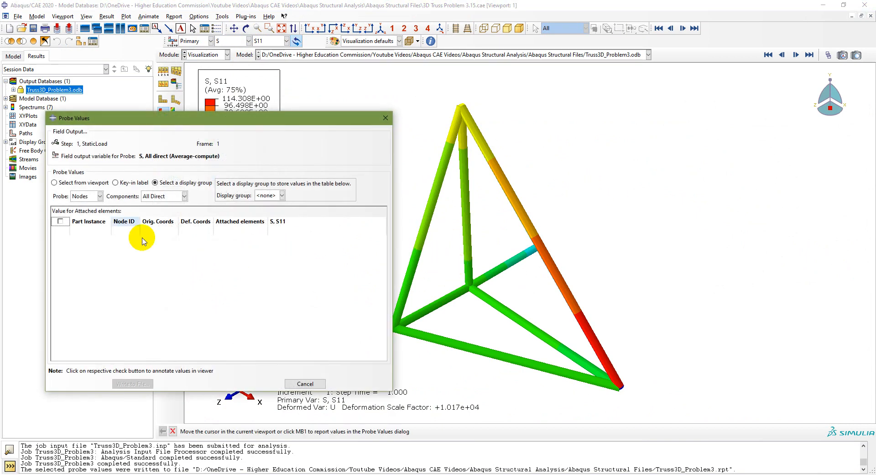
{"action": "left_click", "coordinate": [85, 197]}
{"action": "left_click", "coordinate": [85, 212]}
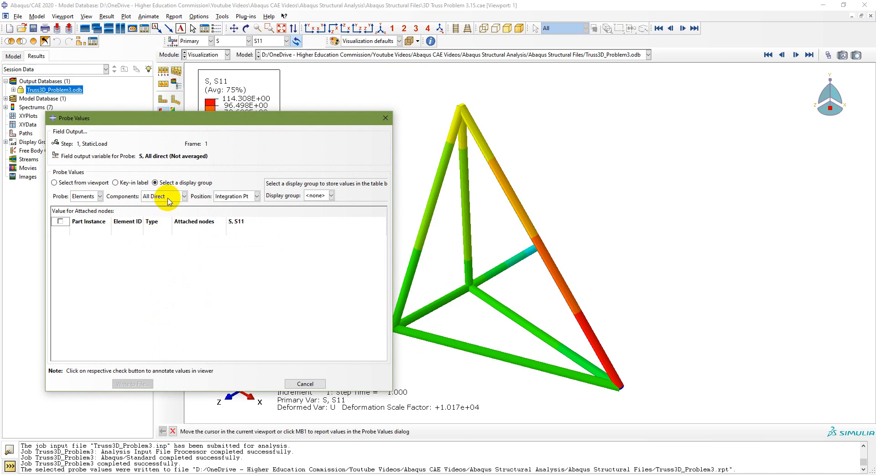
{"action": "left_click", "coordinate": [168, 197]}
{"action": "left_click", "coordinate": [170, 216]}
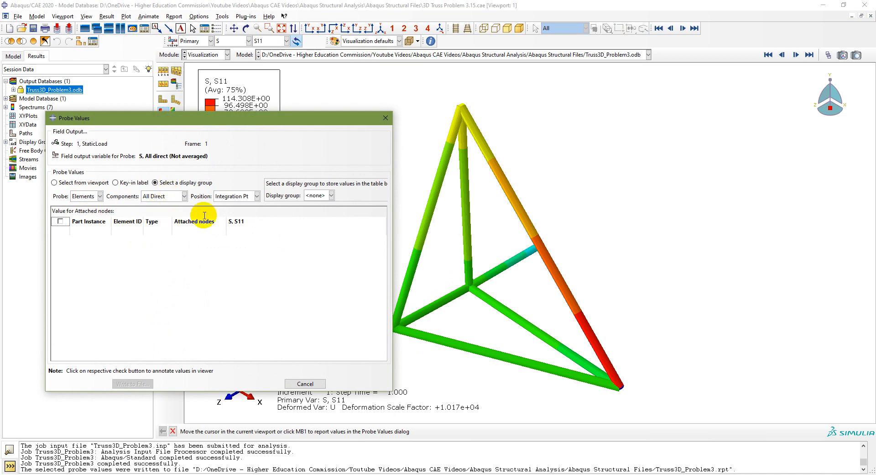
{"action": "left_click", "coordinate": [245, 198]}
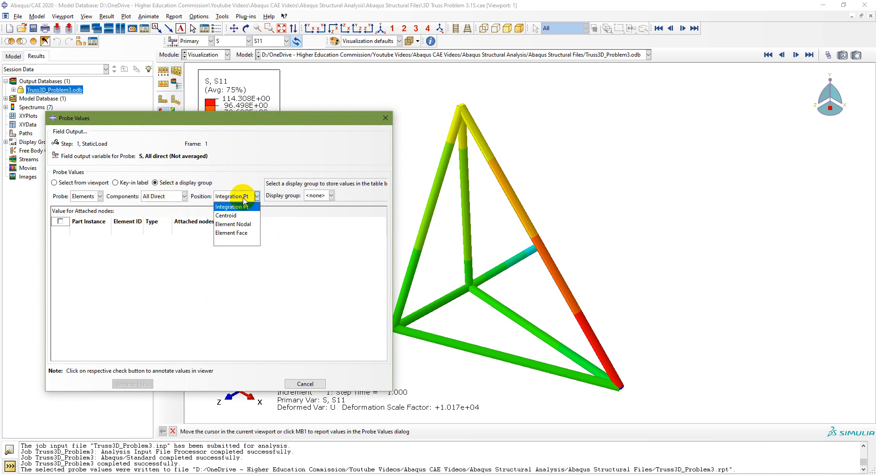
{"action": "left_click", "coordinate": [232, 207]}
{"action": "left_click", "coordinate": [331, 195]}
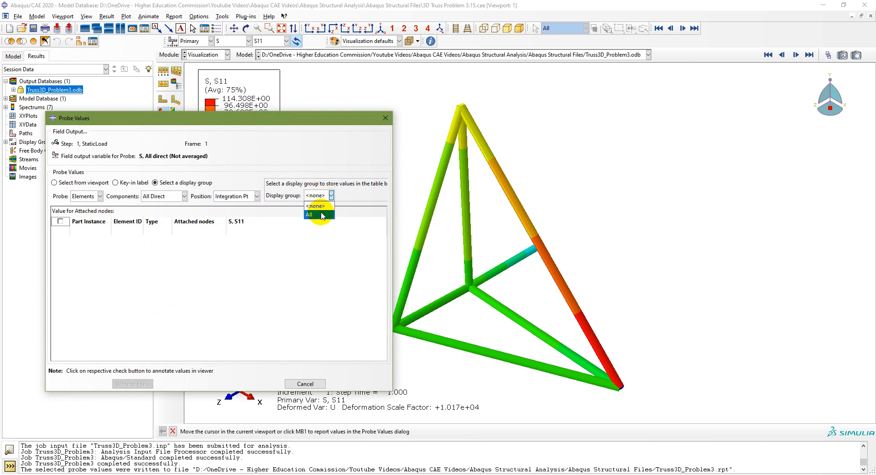
{"action": "left_click", "coordinate": [321, 214]}
{"action": "left_click", "coordinate": [60, 221]}
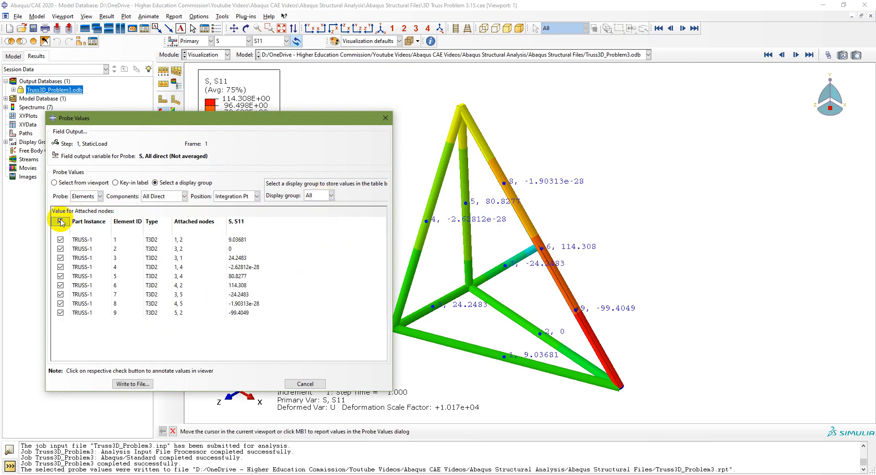
Move the Probe Values dialog clear of the truss and open the label settings of the common plot options.
{"action": "scroll", "coordinate": [485, 270], "scroll_direction": "down", "scroll_amount": 2}
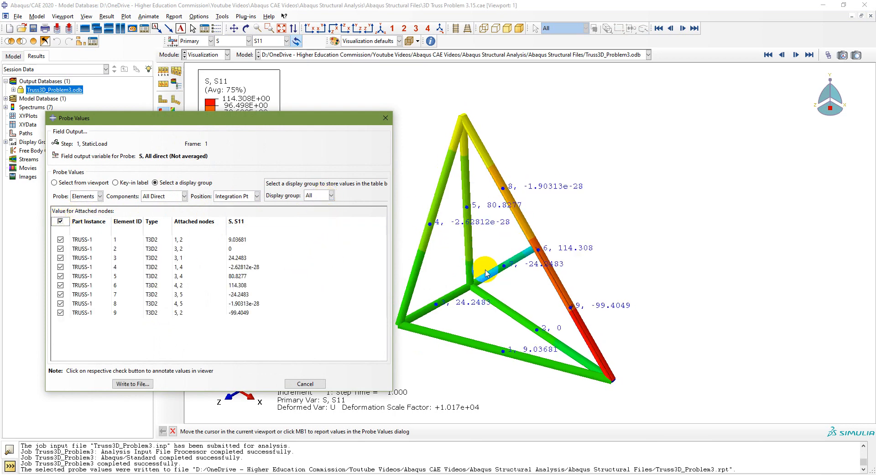
{"action": "scroll", "coordinate": [486, 273], "scroll_direction": "up", "scroll_amount": 2}
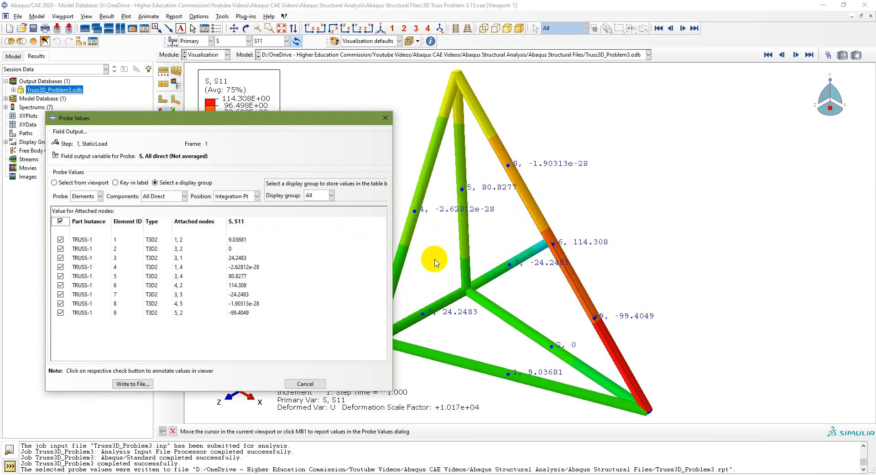
{"action": "scroll", "coordinate": [434, 262], "scroll_direction": "up", "scroll_amount": 1}
{"action": "left_click_drag", "start_coordinate": [326, 122], "coordinate": [284, 124]}
{"action": "left_click", "coordinate": [169, 71]}
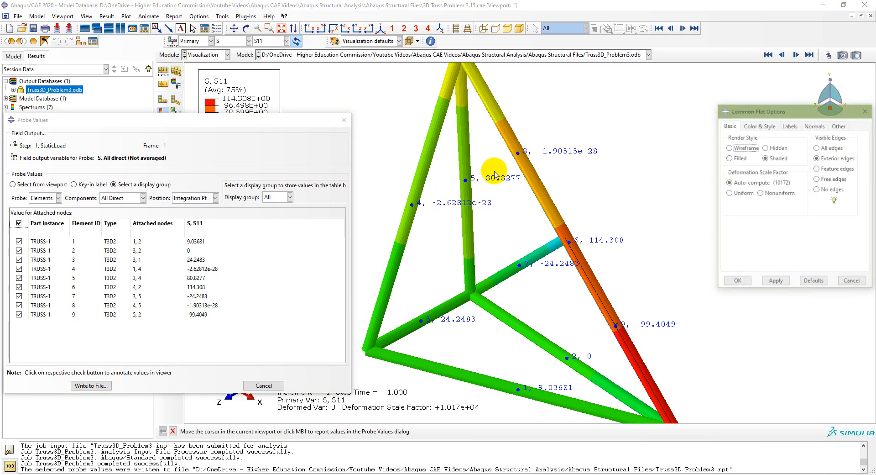
{"action": "left_click", "coordinate": [790, 125]}
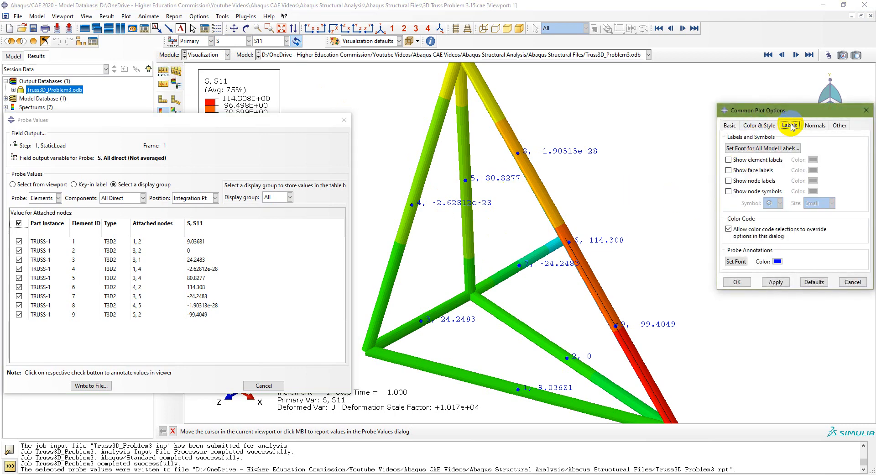
Set the font for all model labels to size 14 bold and apply it through the common plot options.
{"action": "left_click", "coordinate": [777, 149]}
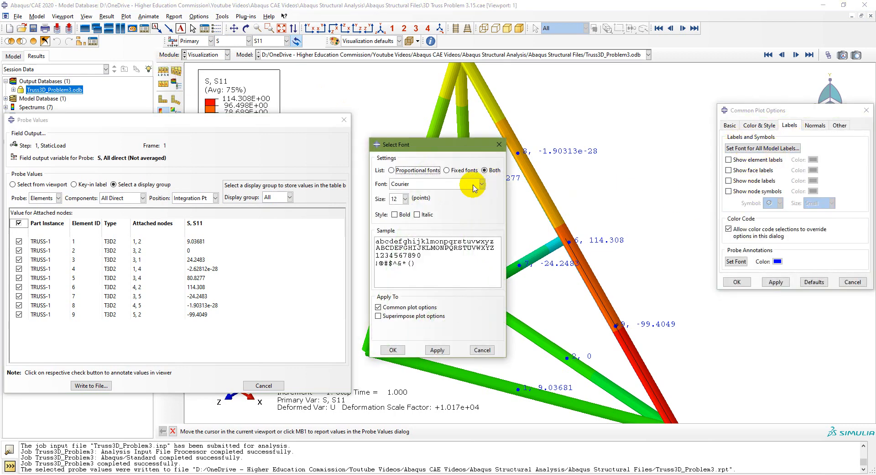
{"action": "left_click", "coordinate": [404, 199]}
{"action": "left_click", "coordinate": [395, 234]}
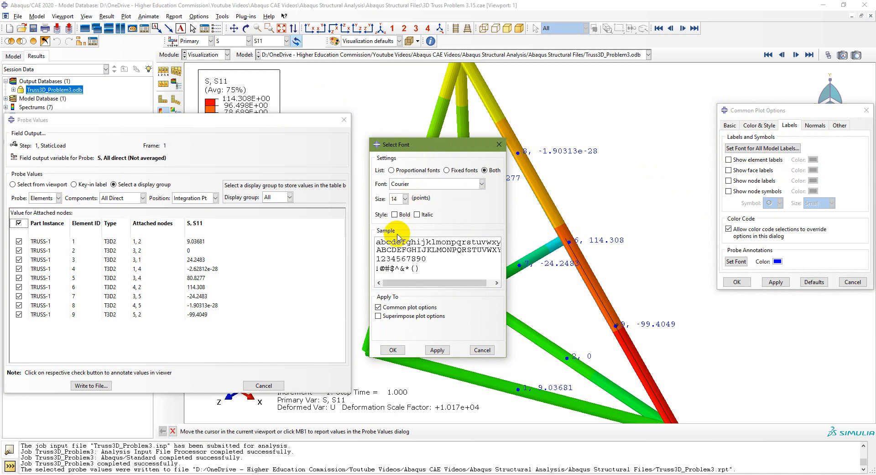
{"action": "left_click", "coordinate": [394, 215]}
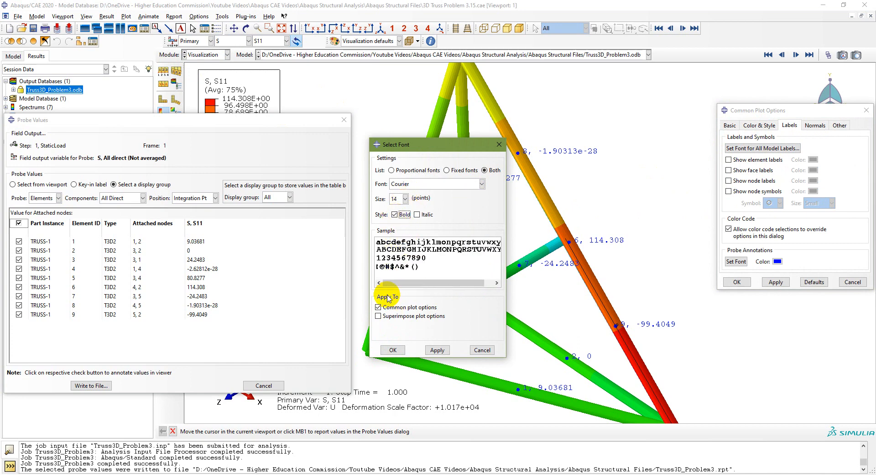
{"action": "left_click", "coordinate": [437, 351]}
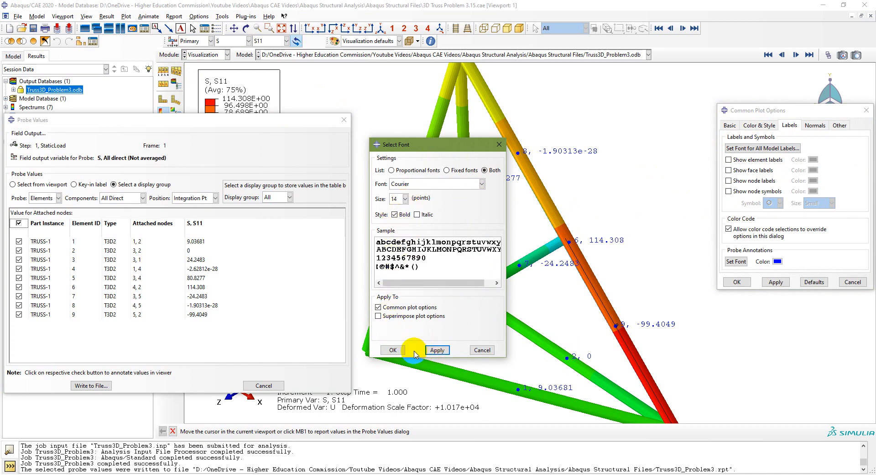
{"action": "left_click", "coordinate": [393, 350]}
{"action": "left_click", "coordinate": [776, 282]}
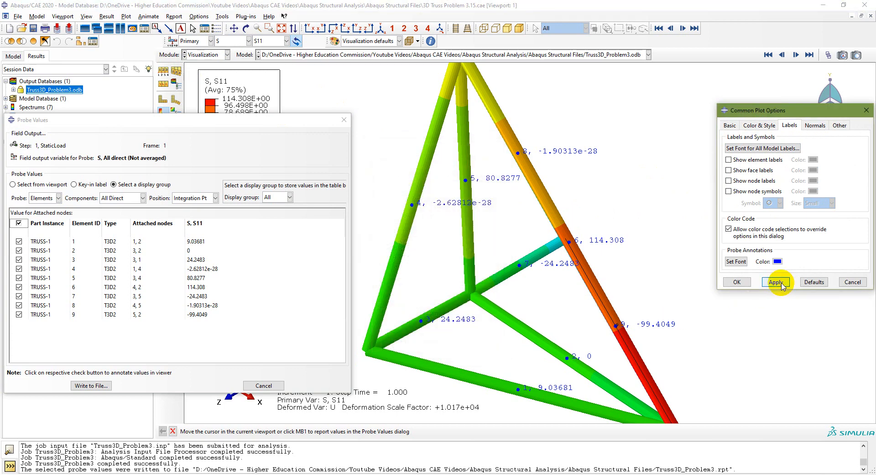
{"action": "left_click", "coordinate": [777, 283]}
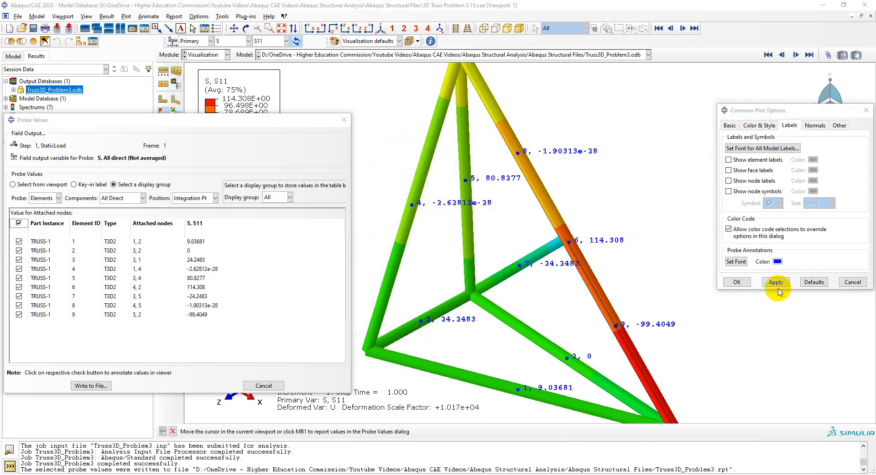
{"action": "left_click", "coordinate": [737, 282]}
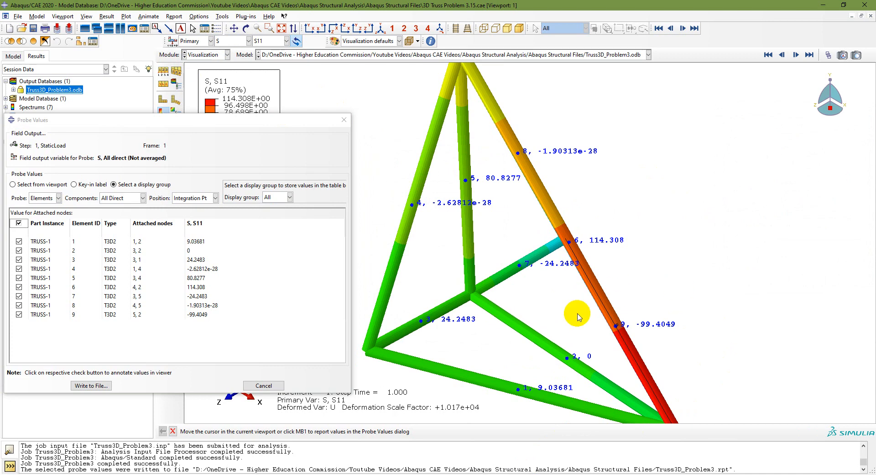
Append the probed S11 element stresses to Truss3D_Problem3.rpt, then close the probe and accept clearing its table.
{"action": "scroll", "coordinate": [416, 237], "scroll_direction": "up", "scroll_amount": 3}
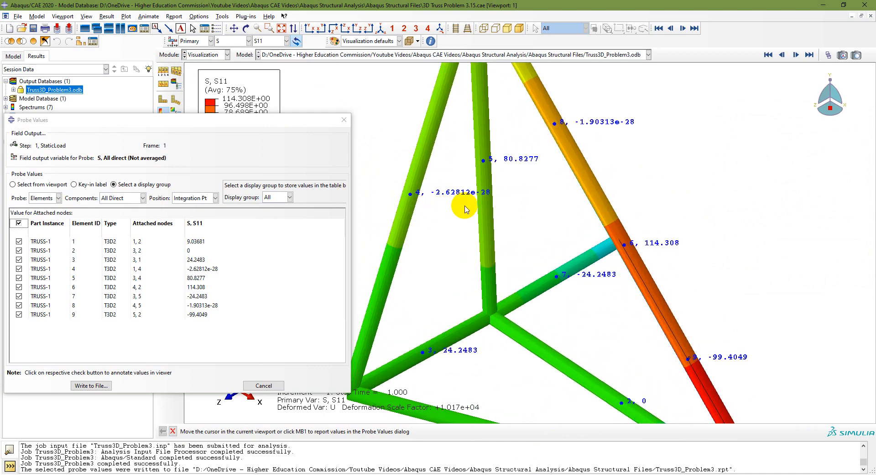
{"action": "scroll", "coordinate": [465, 207], "scroll_direction": "down", "scroll_amount": 3}
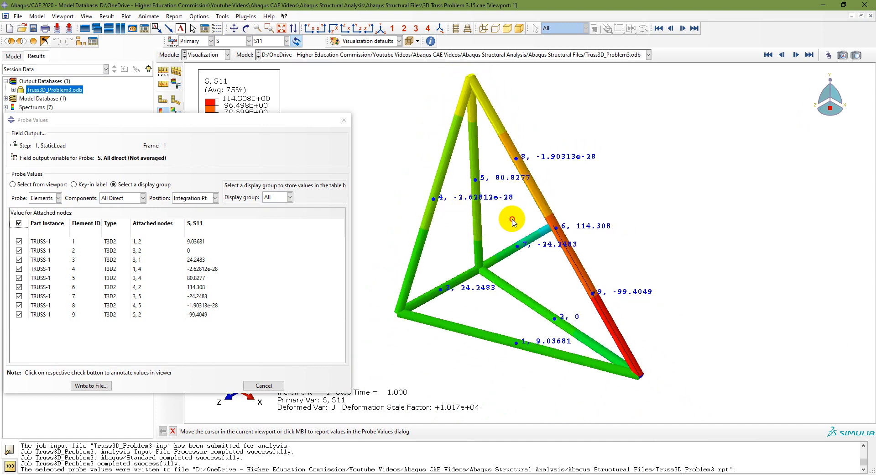
{"action": "left_click", "coordinate": [244, 29]}
{"action": "left_click_drag", "start_coordinate": [453, 157], "coordinate": [501, 192]}
{"action": "key", "text": "Escape"}
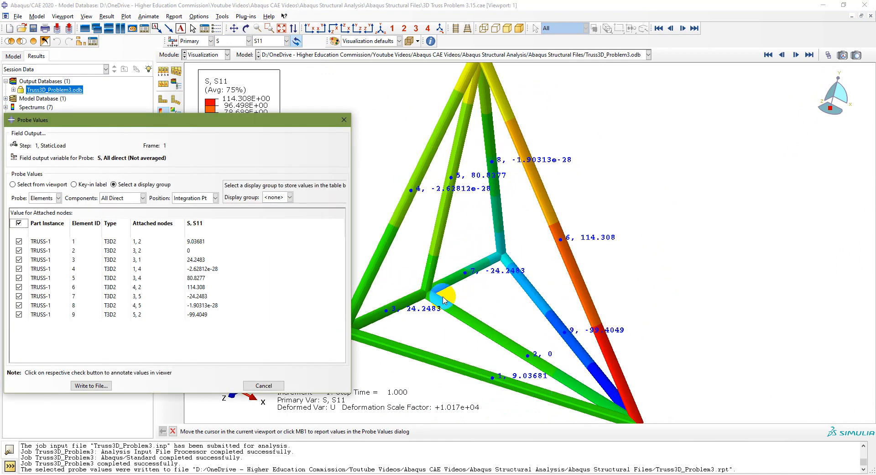
{"action": "left_click", "coordinate": [91, 385]}
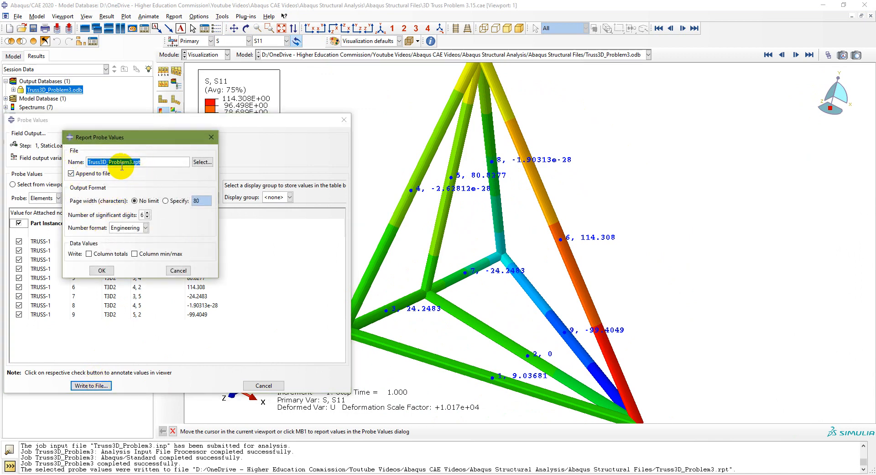
{"action": "left_click", "coordinate": [102, 271]}
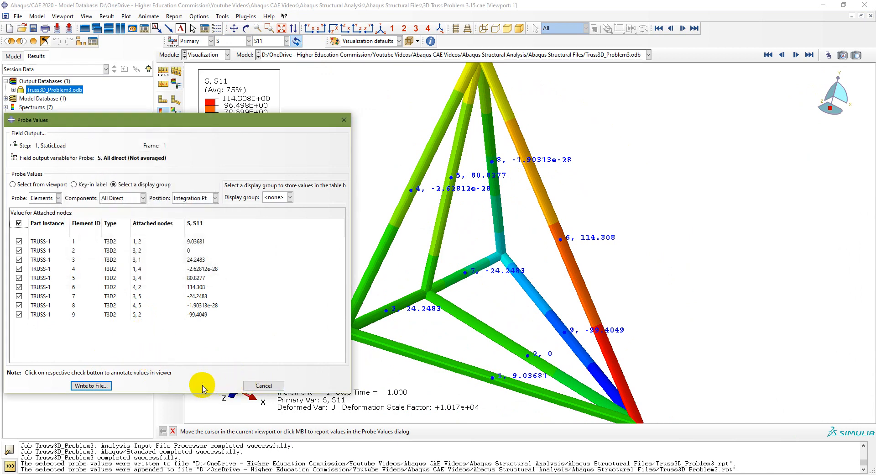
{"action": "left_click", "coordinate": [272, 386]}
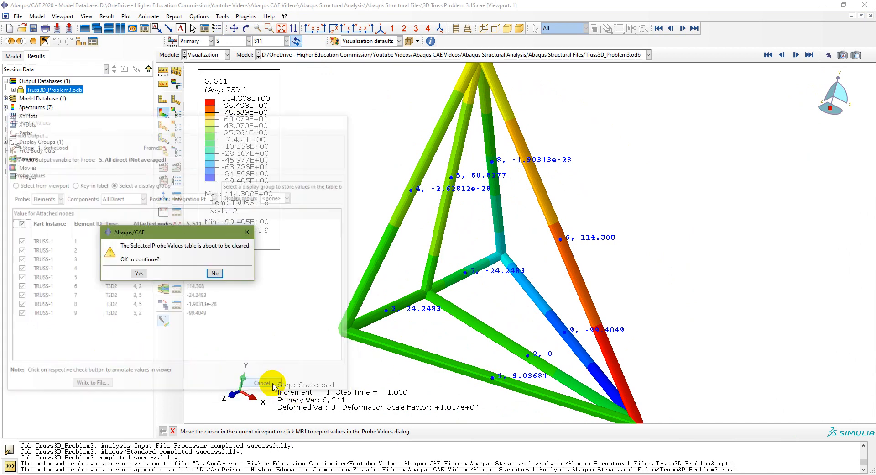
{"action": "left_click", "coordinate": [142, 273]}
Switch to File Explorer, review the appended S11 element stresses in Truss3D_Problem3.rpt, close it and check the workflow slide in PowerPoint.
{"action": "left_click", "coordinate": [181, 441]}
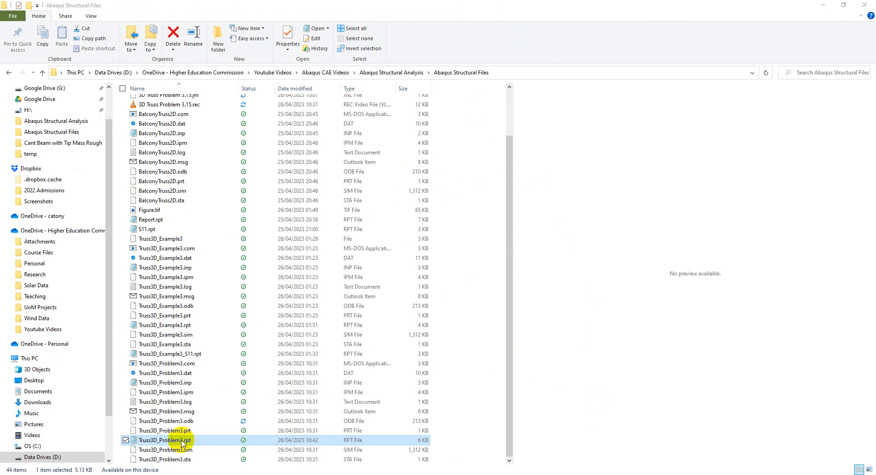
{"action": "double_click", "coordinate": [174, 441]}
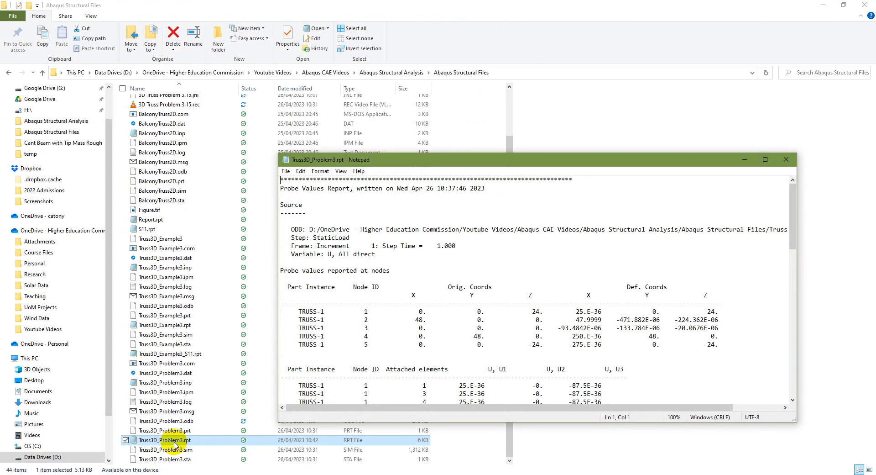
{"action": "scroll", "coordinate": [585, 360], "scroll_direction": "down", "scroll_amount": 10}
{"action": "scroll", "coordinate": [587, 409], "scroll_direction": "down", "scroll_amount": 7}
{"action": "scroll", "coordinate": [592, 305], "scroll_direction": "up", "scroll_amount": 2}
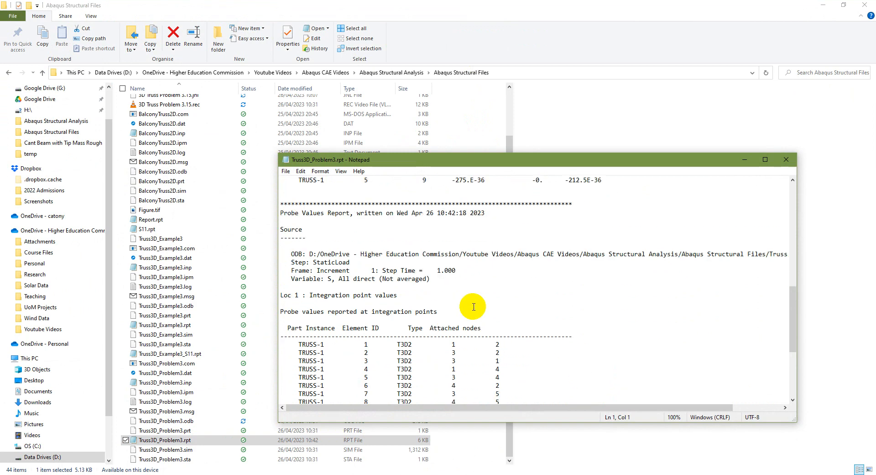
{"action": "scroll", "coordinate": [479, 296], "scroll_direction": "down", "scroll_amount": 6}
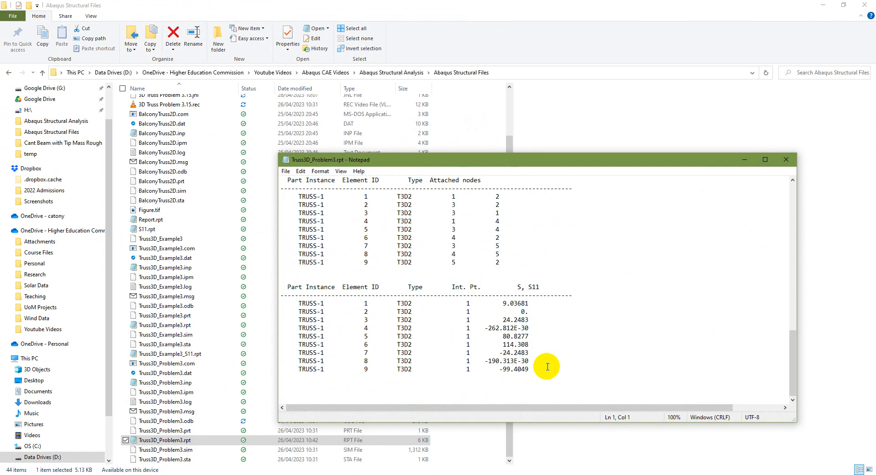
{"action": "left_click", "coordinate": [784, 159]}
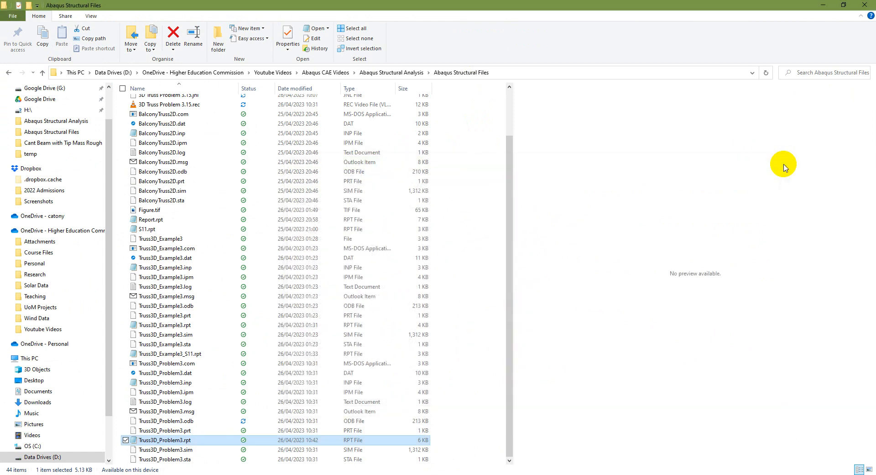
{"action": "left_click", "coordinate": [379, 474]}
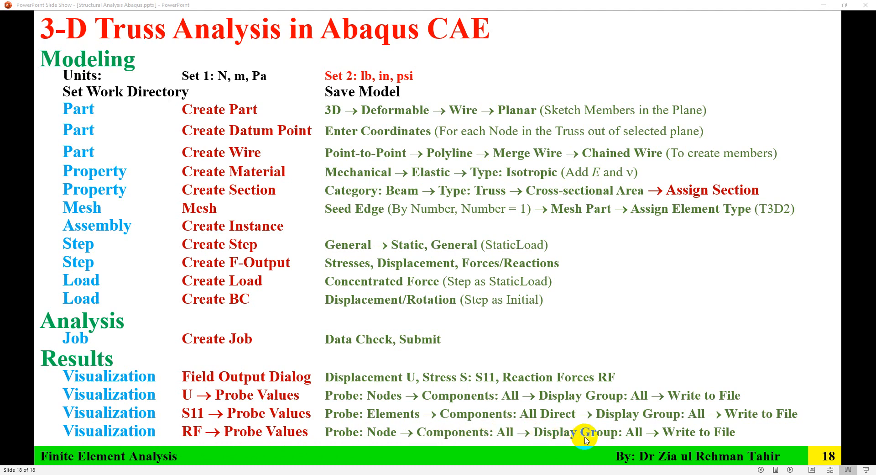
Switch back to Abaqus/CAE and contour the truss by reaction force RF magnitude, fitted to the viewport.
{"action": "left_click", "coordinate": [614, 474]}
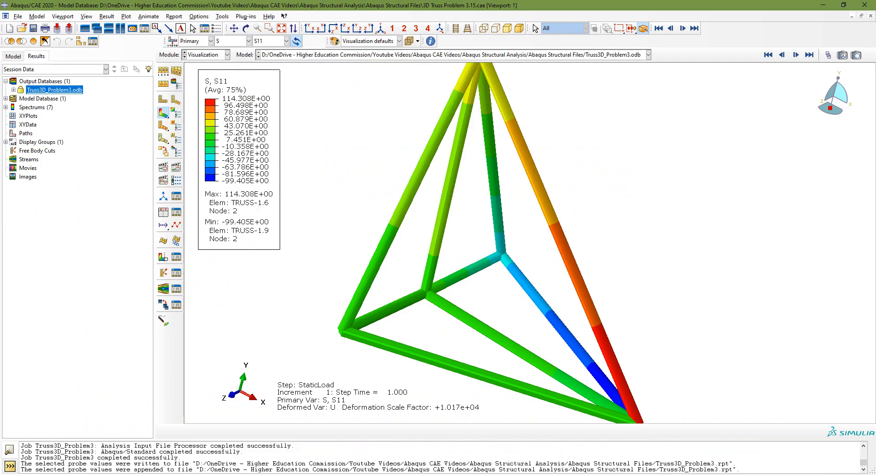
{"action": "left_click", "coordinate": [232, 41]}
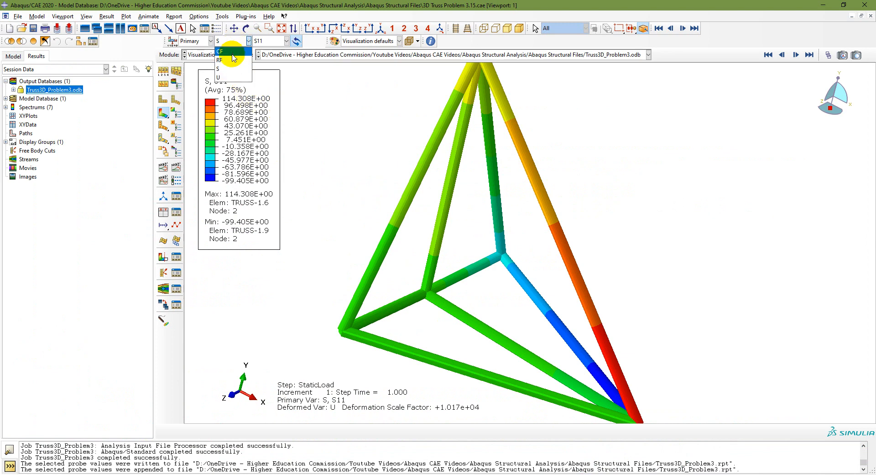
{"action": "left_click", "coordinate": [233, 61]}
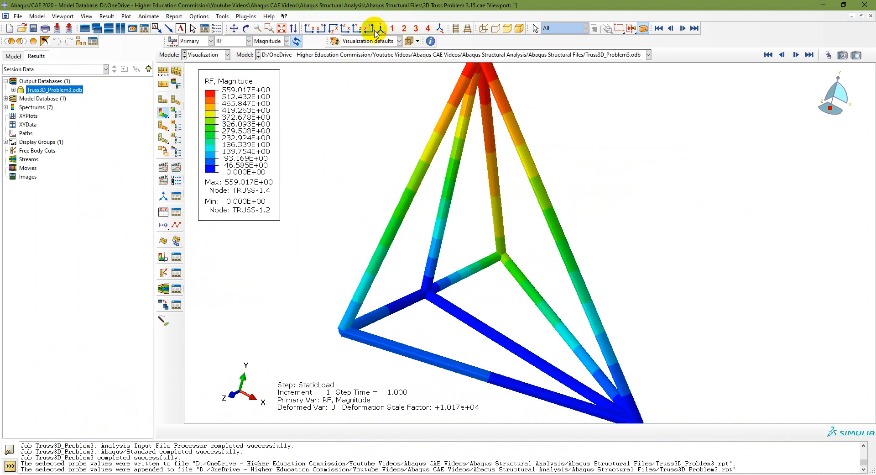
{"action": "left_click", "coordinate": [282, 28]}
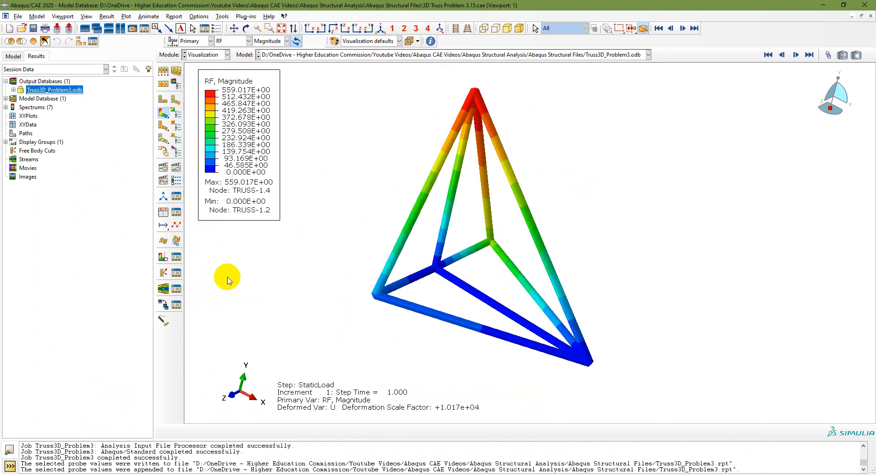
Probe all RF components at the nodes of display group All and annotate every value in the viewport.
{"action": "left_click", "coordinate": [162, 322]}
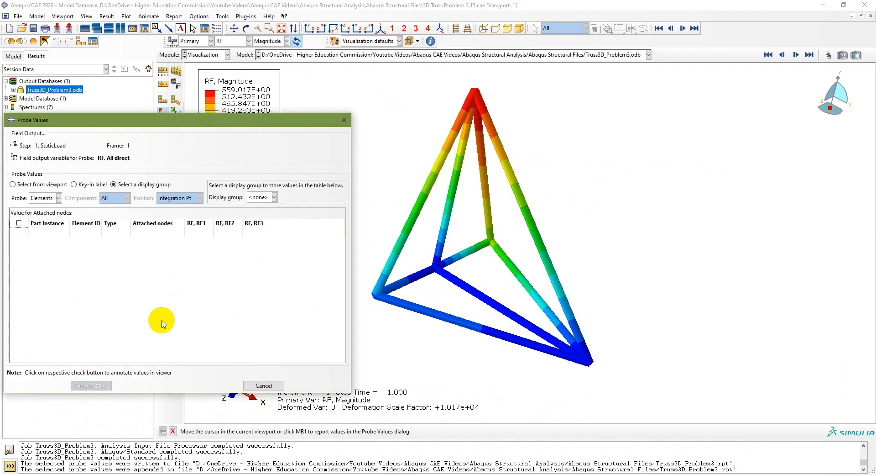
{"action": "left_click", "coordinate": [44, 210]}
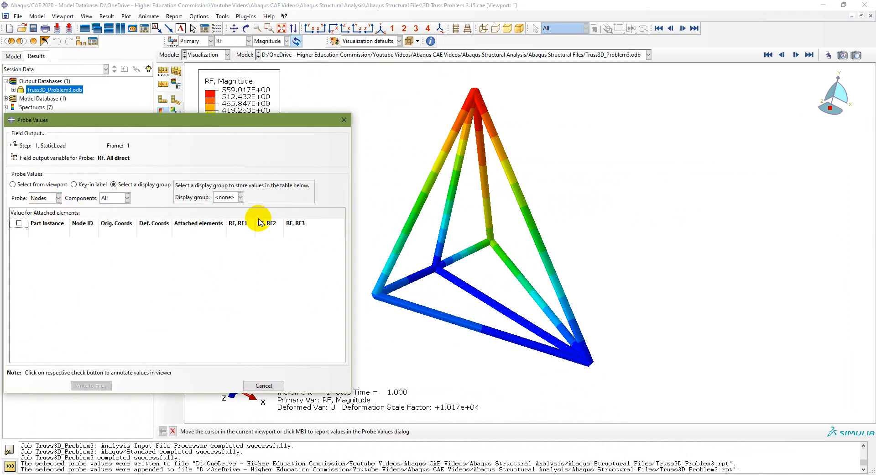
{"action": "left_click", "coordinate": [230, 217]}
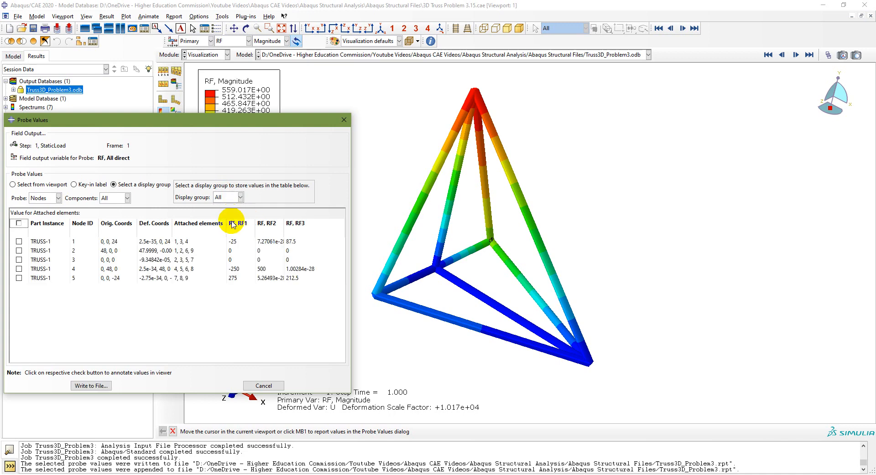
{"action": "left_click", "coordinate": [19, 223]}
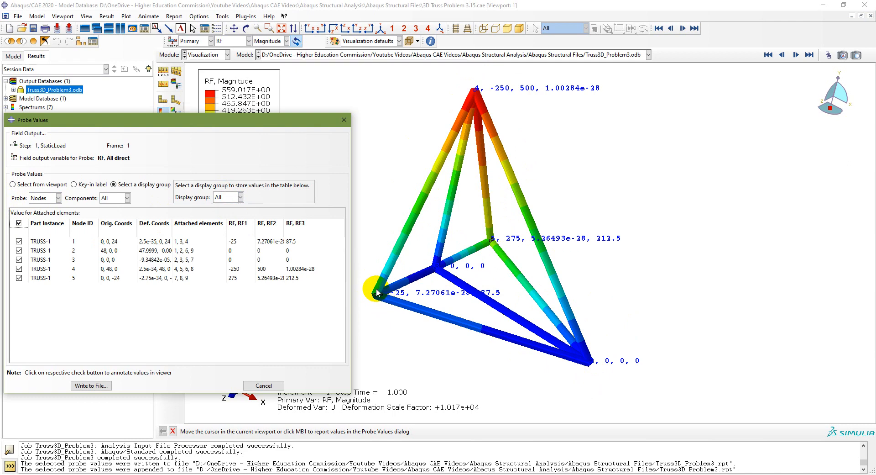
Append the probed nodal reaction forces to Truss3D_Problem3.rpt, then close the probe and accept clearing its table.
{"action": "left_click", "coordinate": [87, 385]}
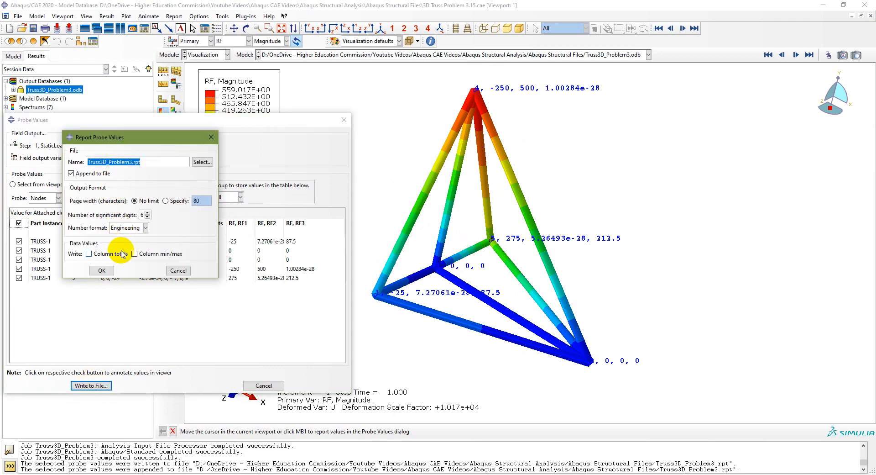
{"action": "left_click", "coordinate": [104, 270]}
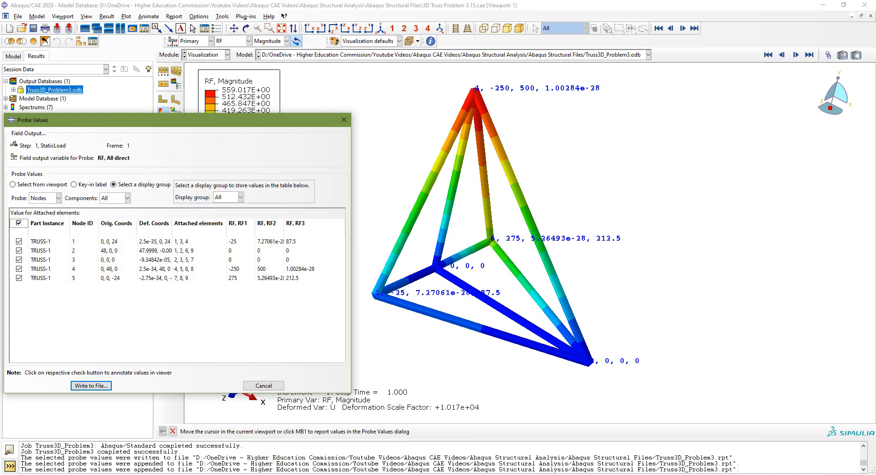
{"action": "left_click", "coordinate": [258, 385]}
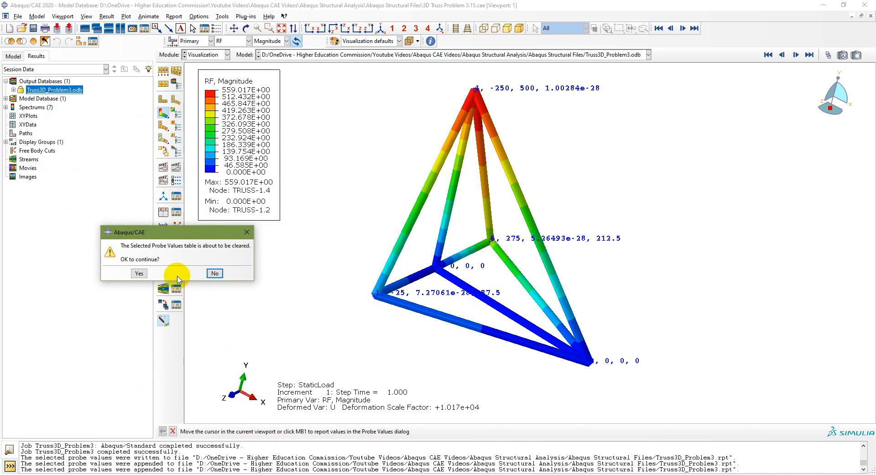
{"action": "left_click", "coordinate": [140, 273]}
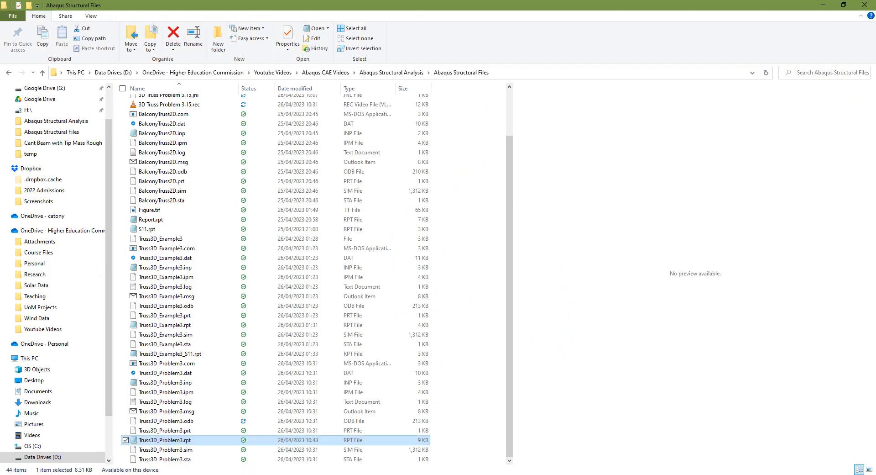
Open Truss3D_Problem3.rpt and examine the original and deformed nodal coordinates in the appended reaction force report, highlighting the deformed coordinates.
{"action": "double_click", "coordinate": [175, 439]}
{"action": "scroll", "coordinate": [509, 342], "scroll_direction": "down", "scroll_amount": 15}
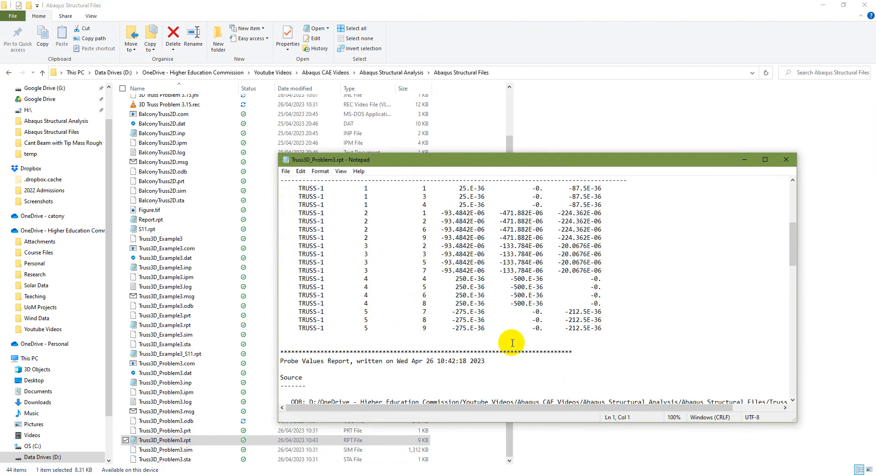
{"action": "scroll", "coordinate": [512, 342], "scroll_direction": "down", "scroll_amount": 1}
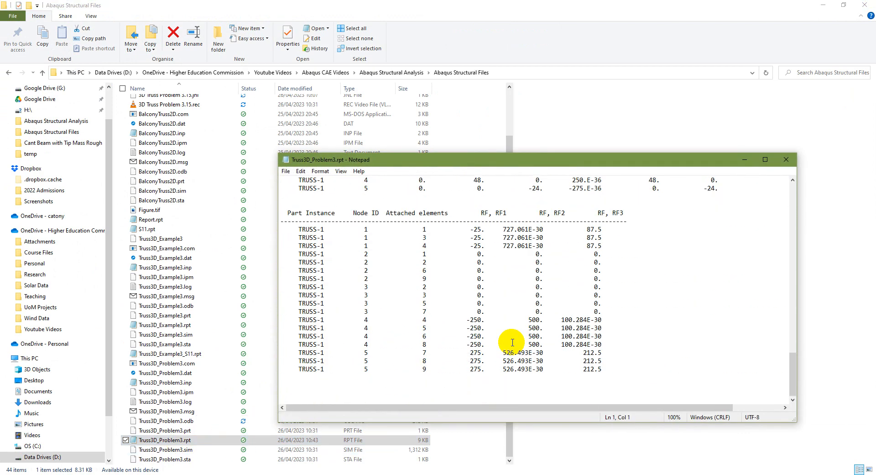
{"action": "scroll", "coordinate": [512, 255], "scroll_direction": "up", "scroll_amount": 4}
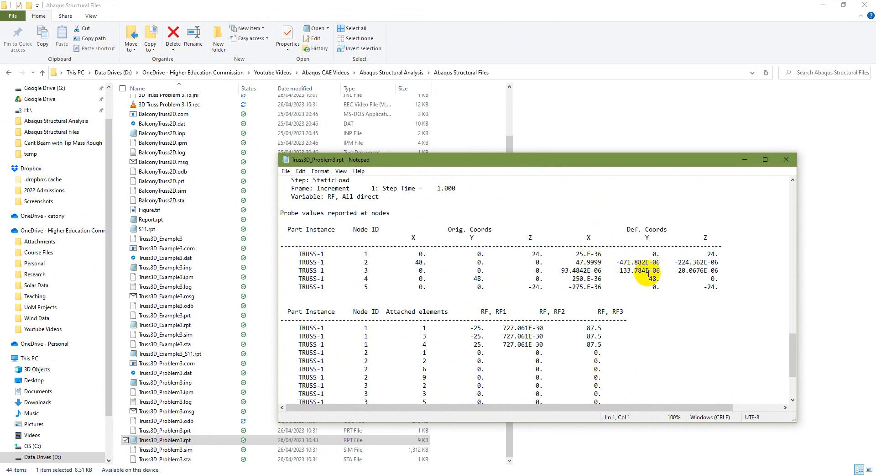
{"action": "scroll", "coordinate": [543, 329], "scroll_direction": "down", "scroll_amount": 1}
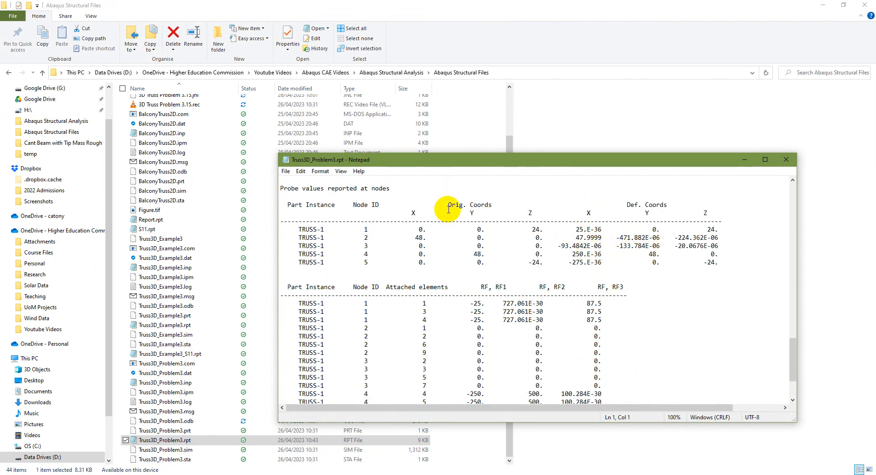
{"action": "left_click_drag", "start_coordinate": [571, 231], "coordinate": [731, 263]}
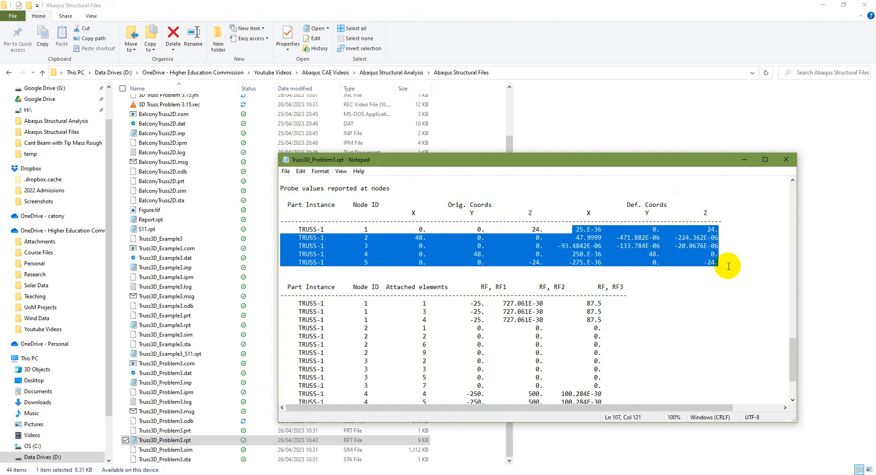
Review the RF1, RF2 and RF3 table, highlighting node 1's reaction forces, and switch to the 3-D truss workflow slide in PowerPoint.
{"action": "scroll", "coordinate": [598, 305], "scroll_direction": "down", "scroll_amount": 2}
{"action": "left_click_drag", "start_coordinate": [459, 254], "coordinate": [627, 272]}
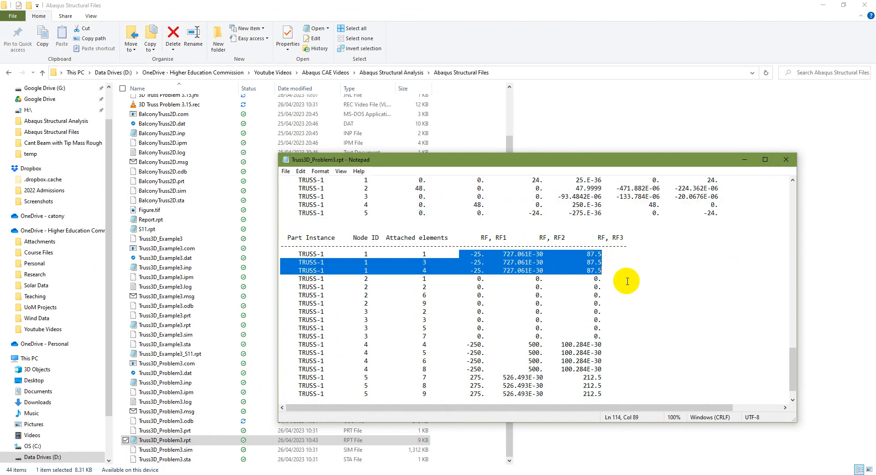
{"action": "scroll", "coordinate": [633, 299], "scroll_direction": "down", "scroll_amount": 1}
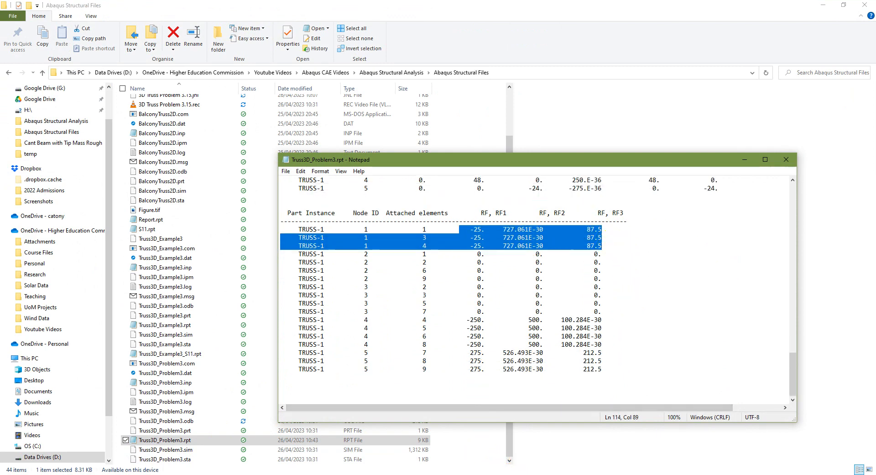
{"action": "left_click", "coordinate": [501, 474]}
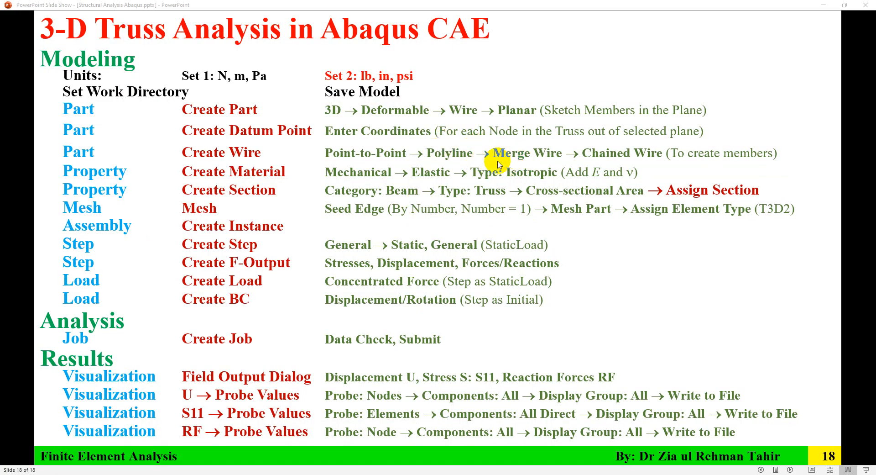